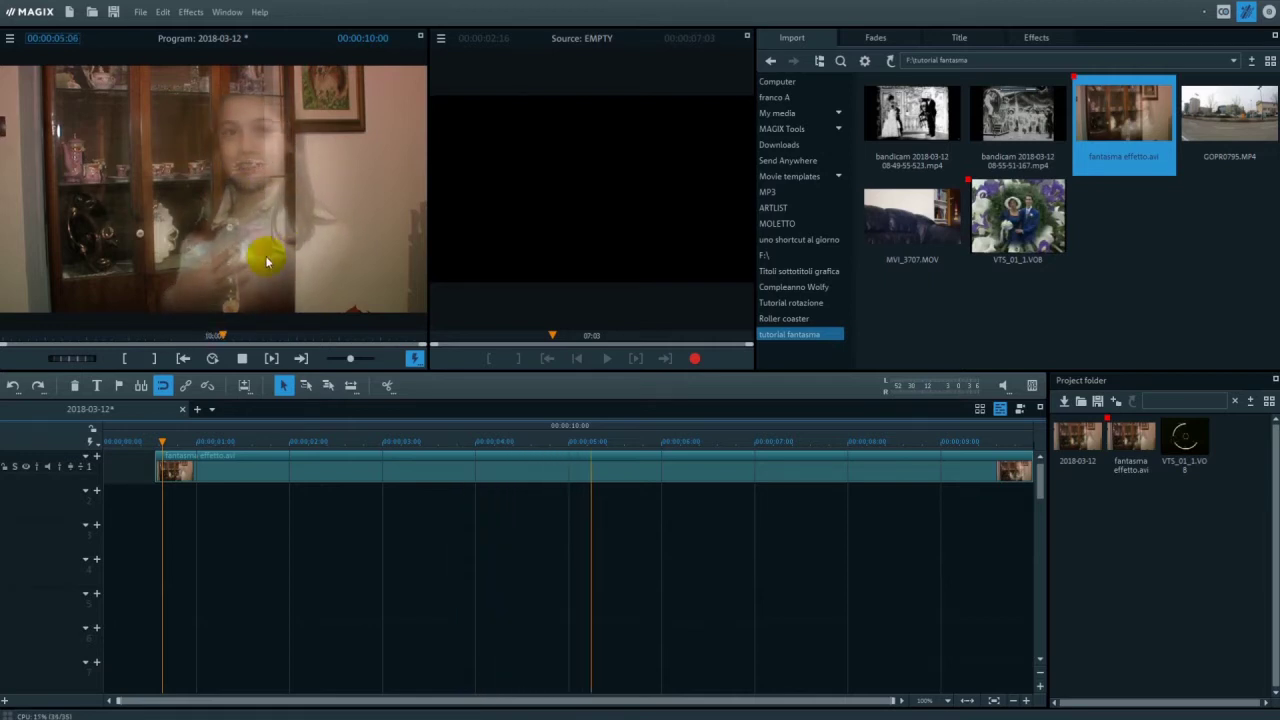
# Step: Play the finished ghost effect in fantasma effetto.avi on the timeline
pyautogui.press('space')
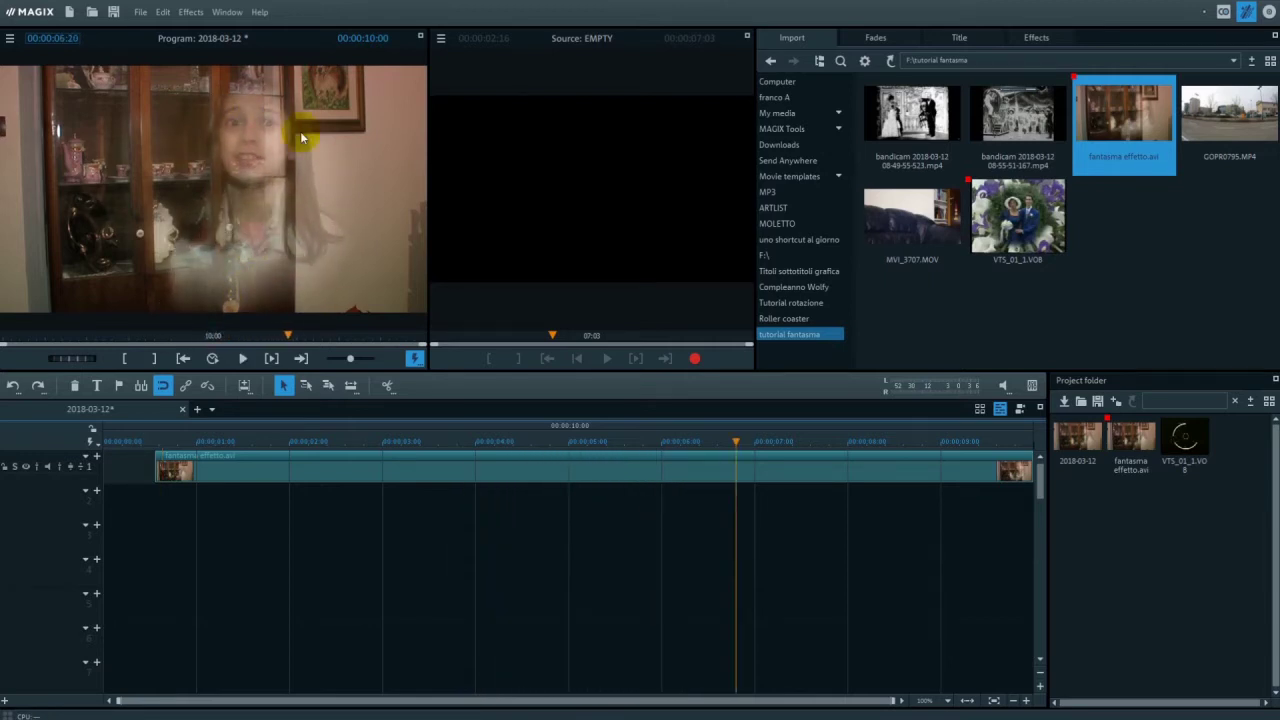
pyautogui.press('space')
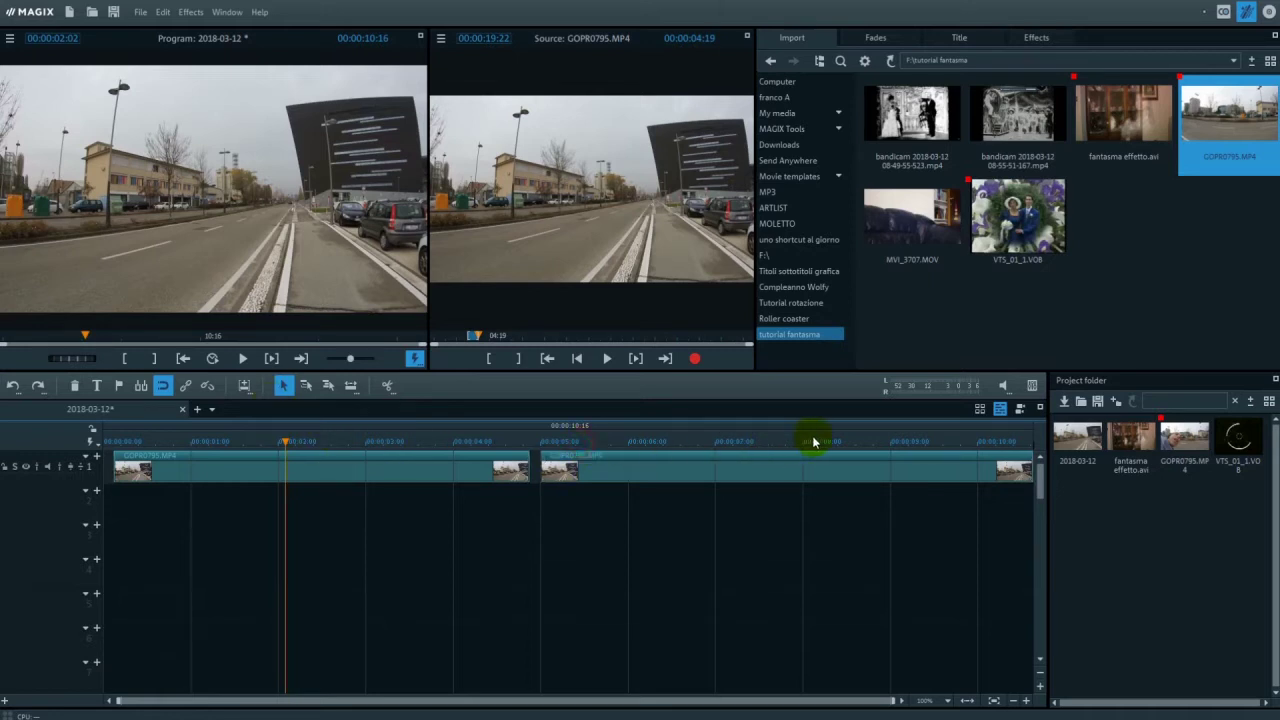
# Step: Review the first GOPR0795.MP4 clip on the timeline, the shot of the empty road
pyautogui.moveTo(800, 440); pyautogui.dragTo(274, 462)
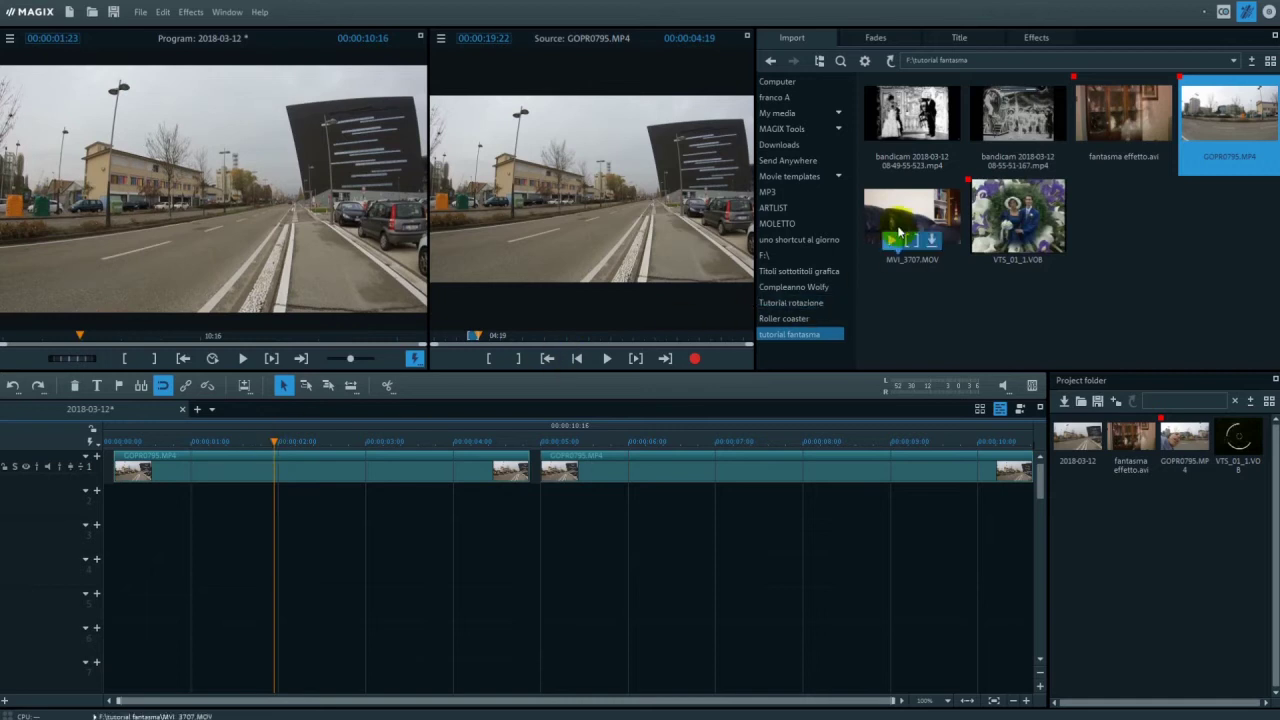
pyautogui.click(940, 212)
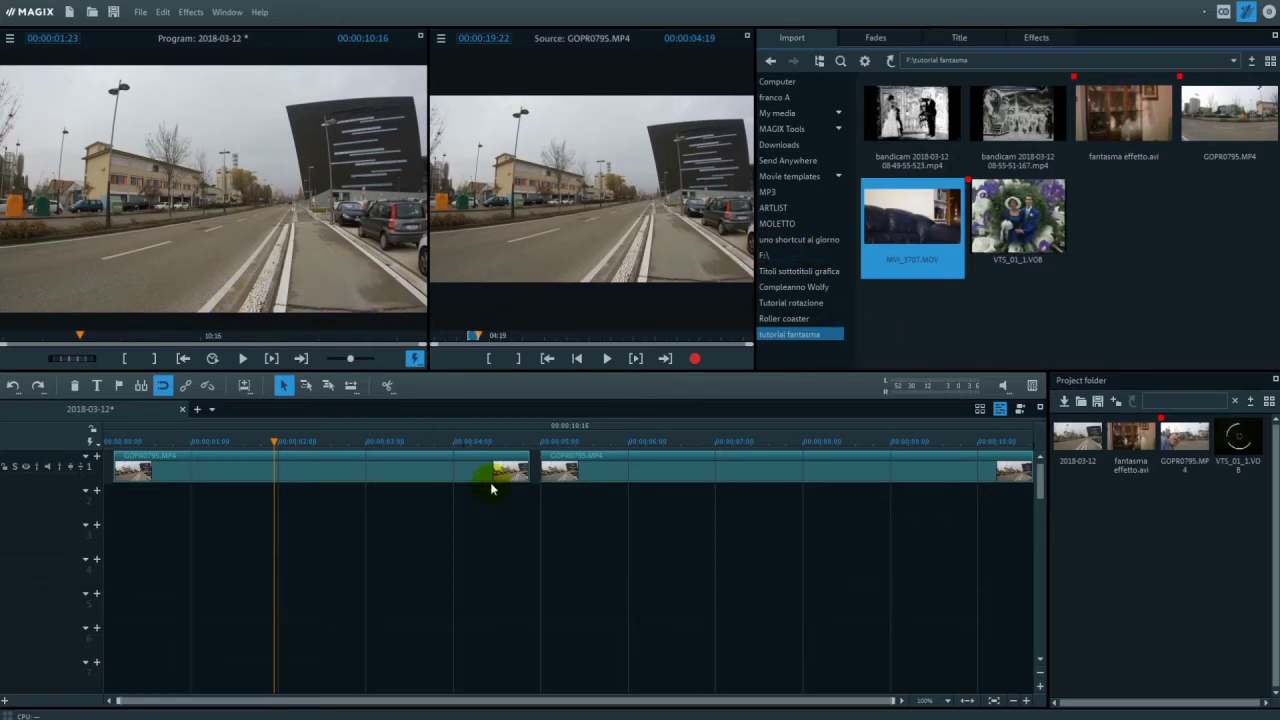
pyautogui.click(286, 385)
pyautogui.moveTo(285, 445); pyautogui.dragTo(191, 456)
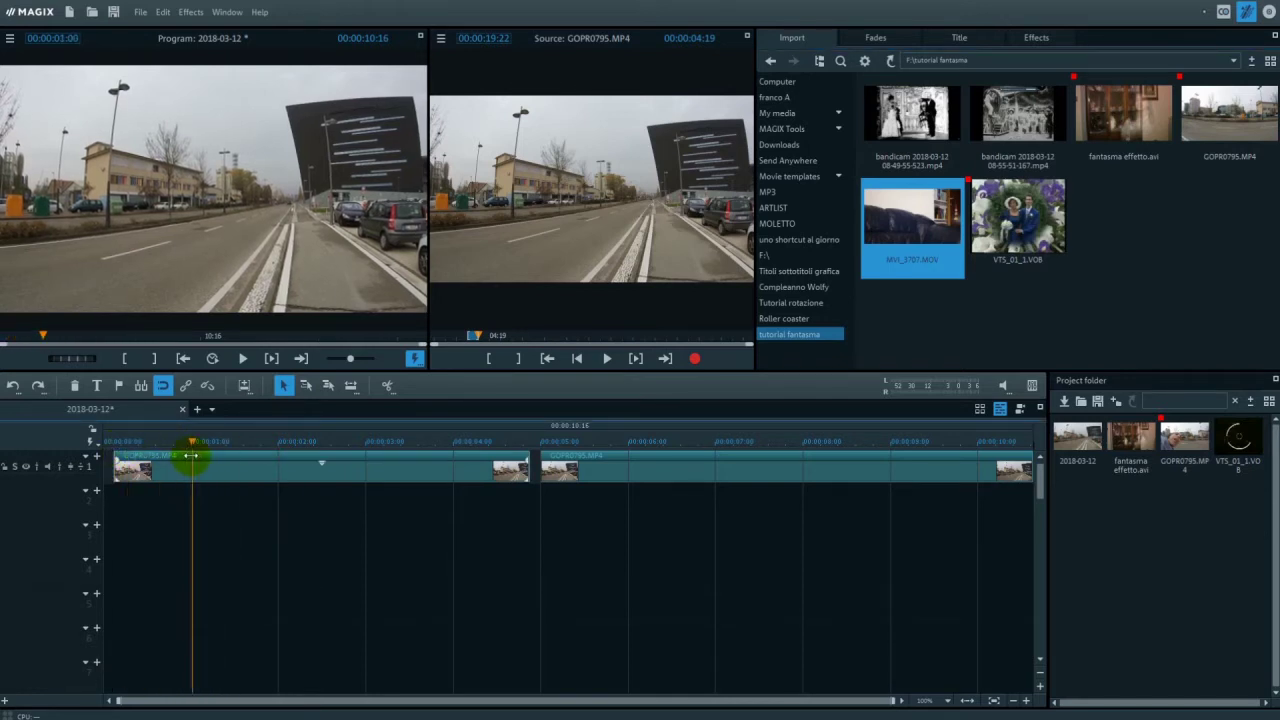
pyautogui.click(123, 441)
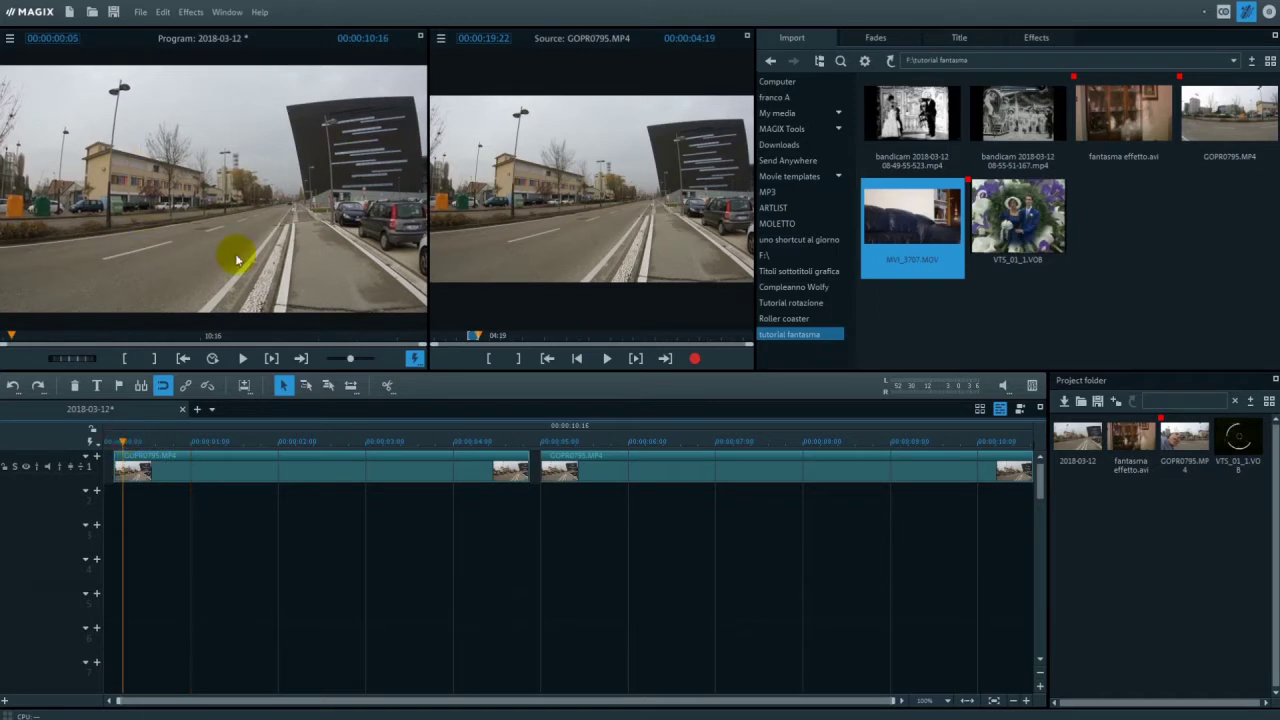
pyautogui.press('space')
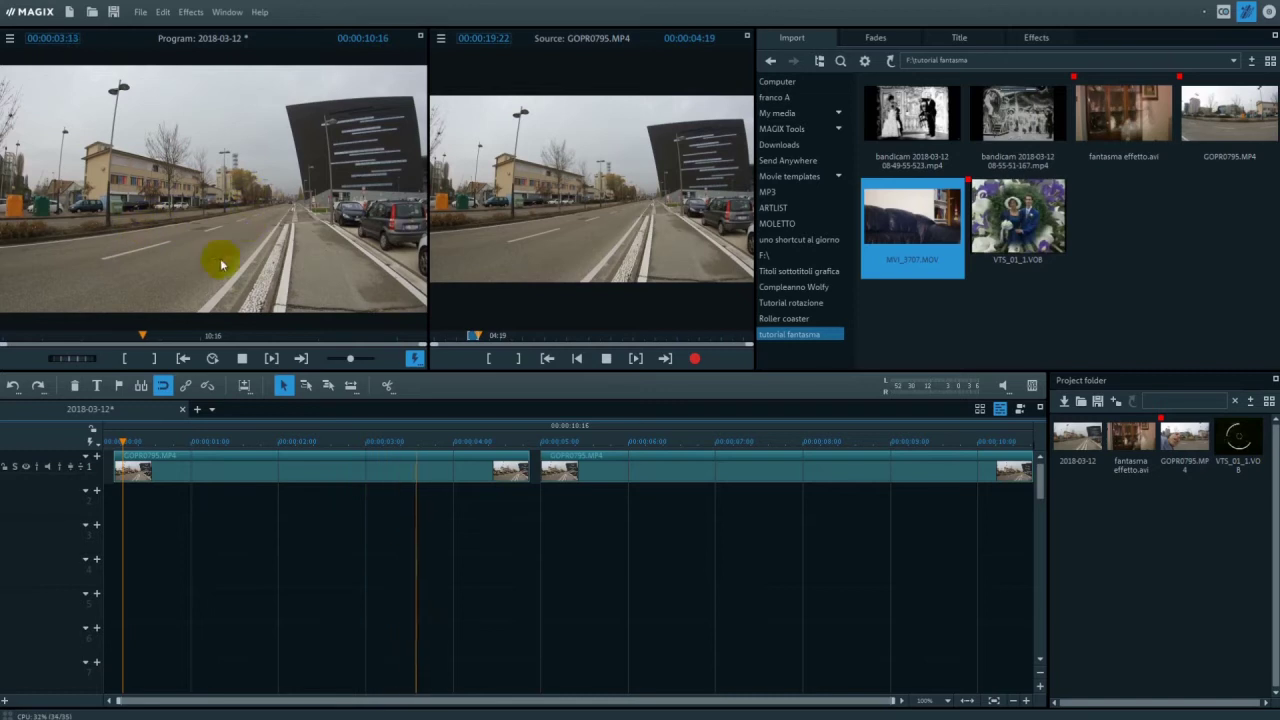
pyautogui.press('space')
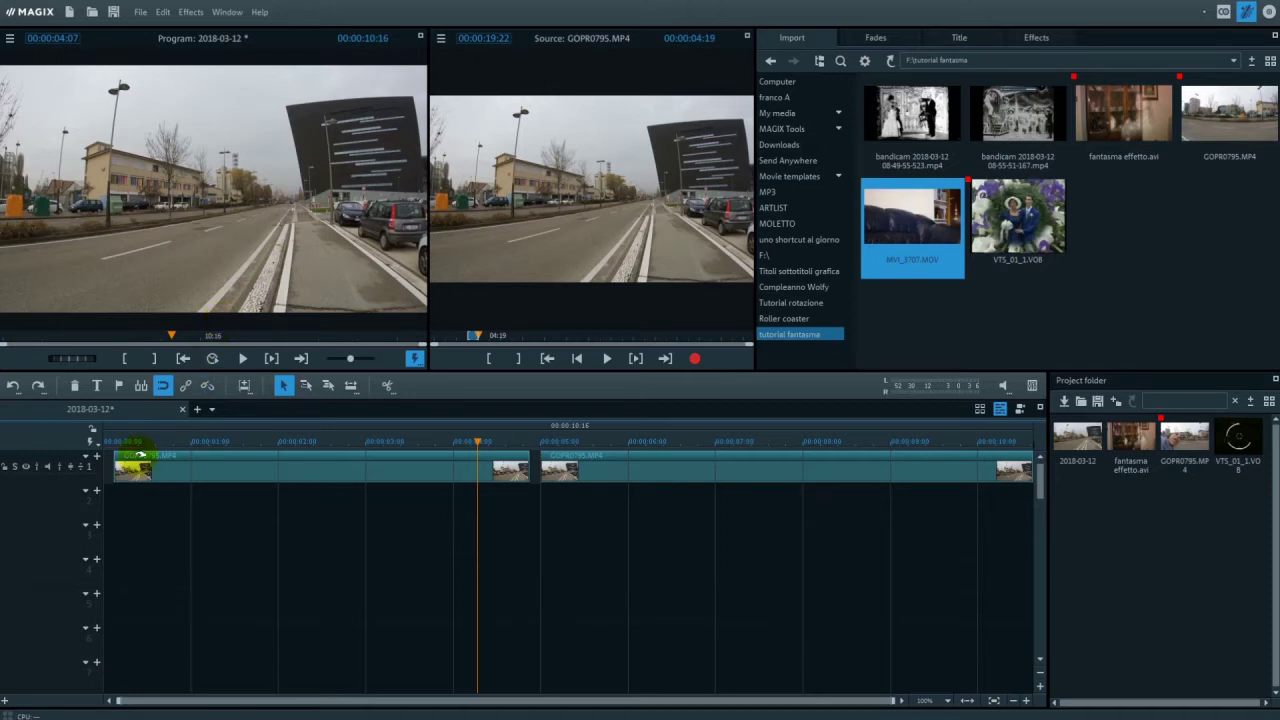
pyautogui.click(167, 442)
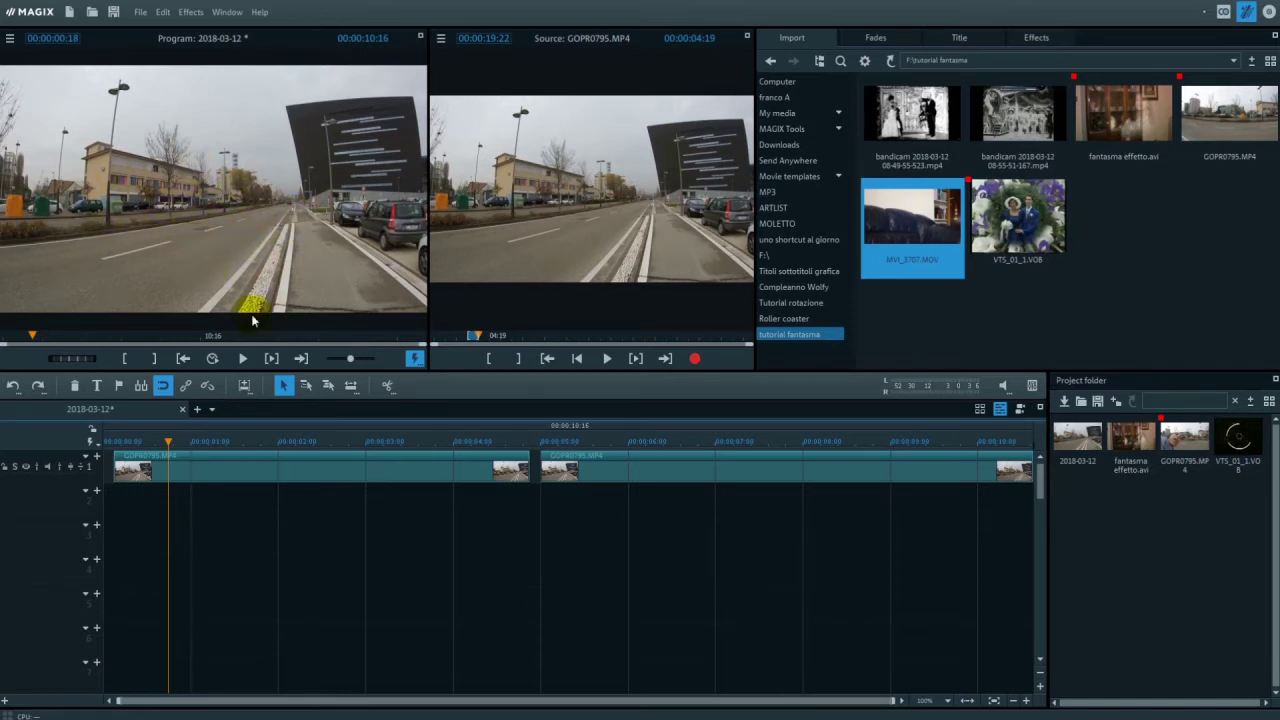
# Step: Review the passing car in the second GOPR0795.MP4 clip and park the playhead at 00:00:05:16
pyautogui.click(580, 438)
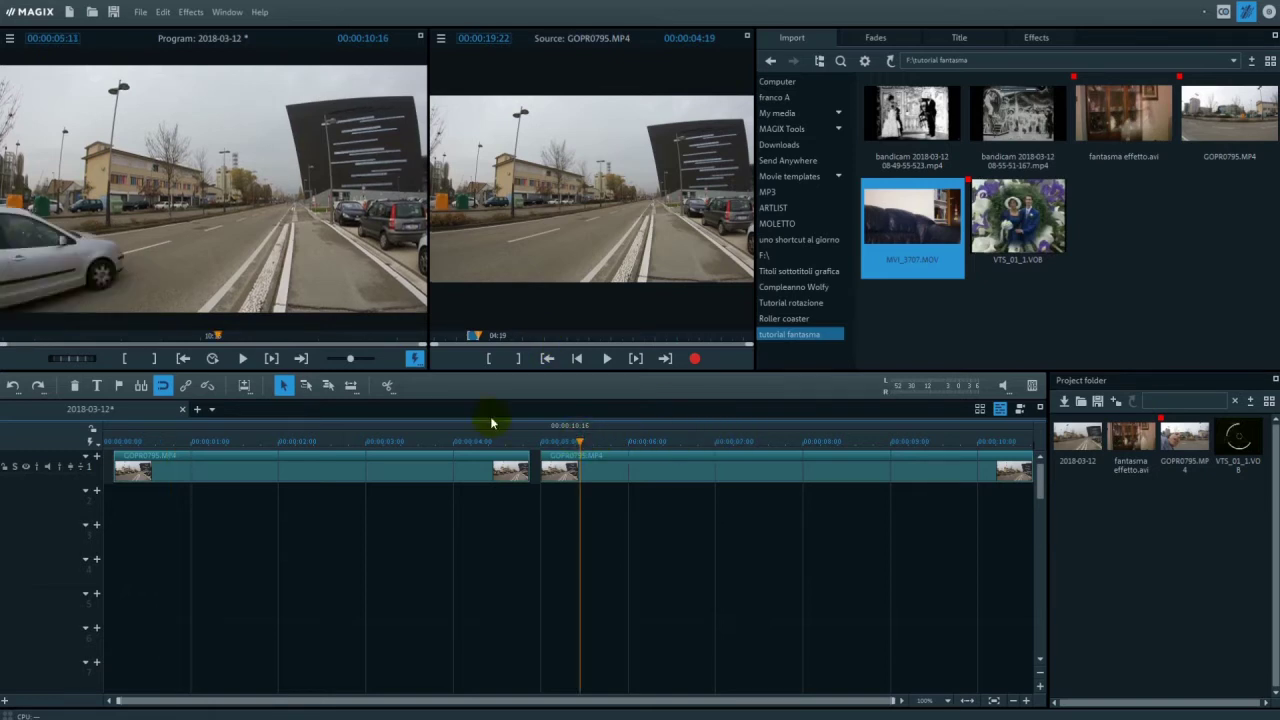
pyautogui.press('space')
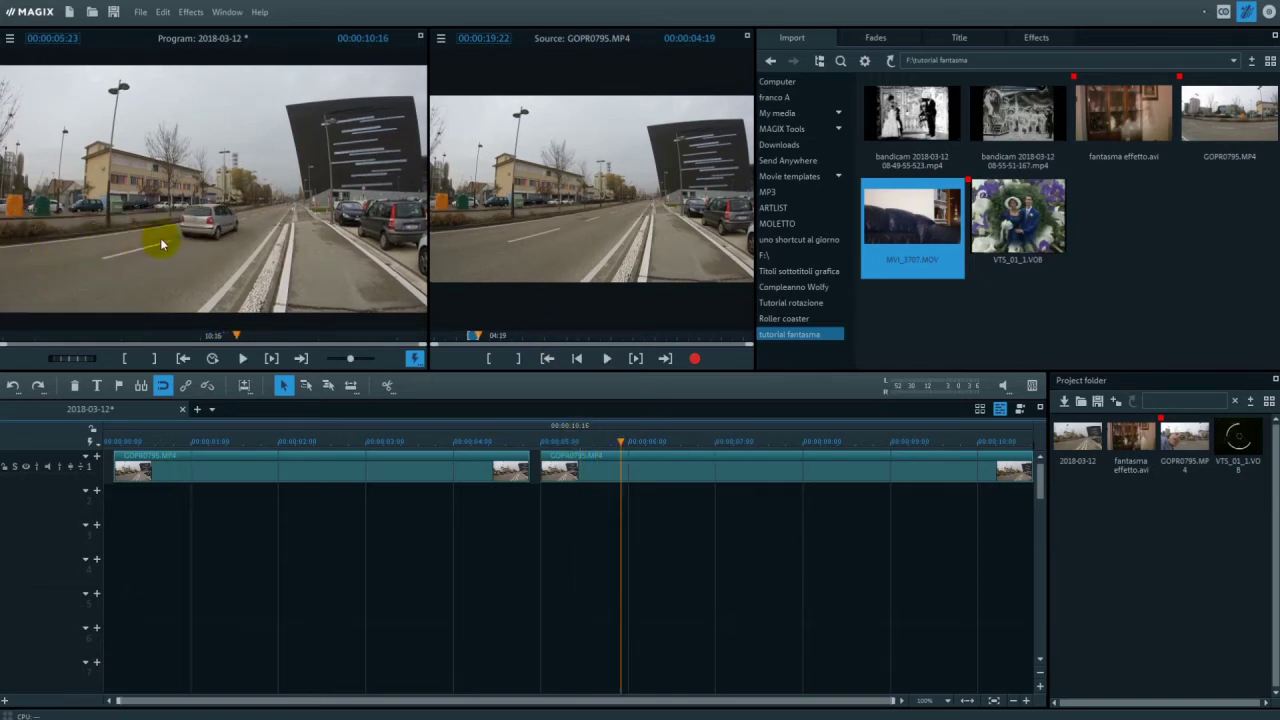
pyautogui.moveTo(620, 440); pyautogui.dragTo(596, 449)
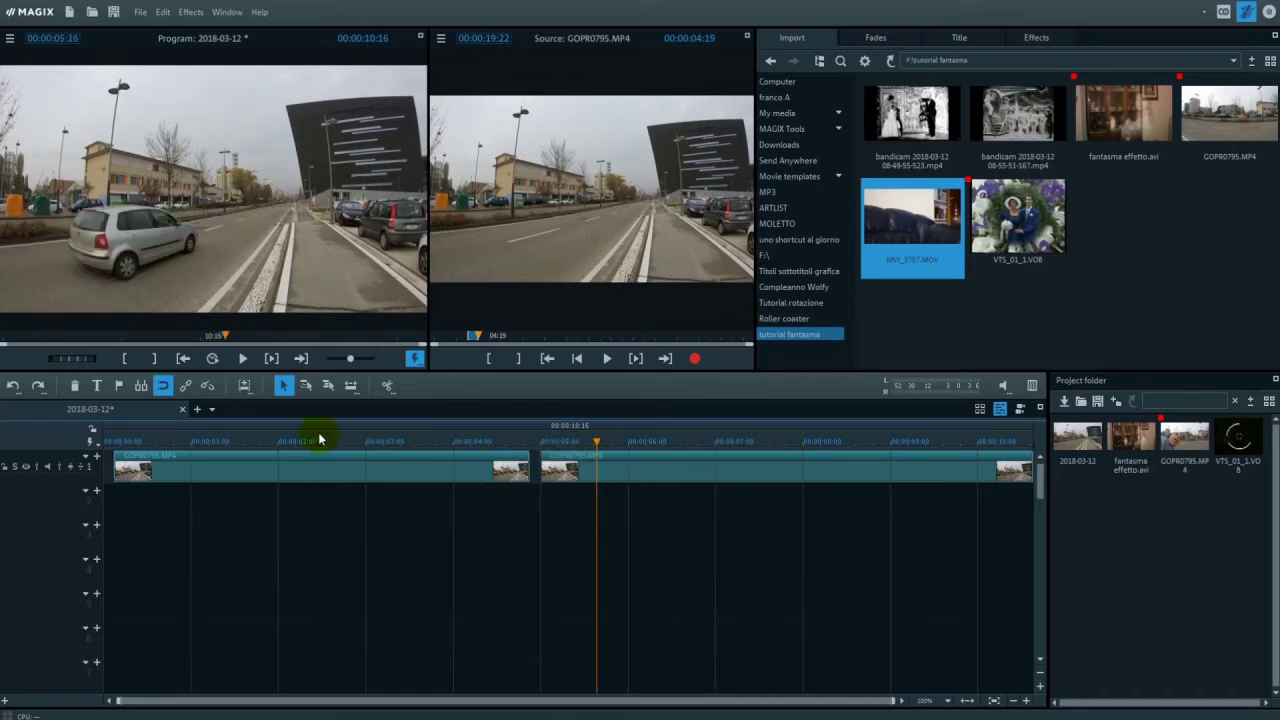
# Step: Shorten the empty-road clip, overlap the car clip onto its end as a crossfade, and play the transition
pyautogui.click(623, 474)
pyautogui.click(514, 471)
pyautogui.moveTo(514, 471); pyautogui.dragTo(336, 471)
pyautogui.moveTo(632, 490); pyautogui.dragTo(349, 470)
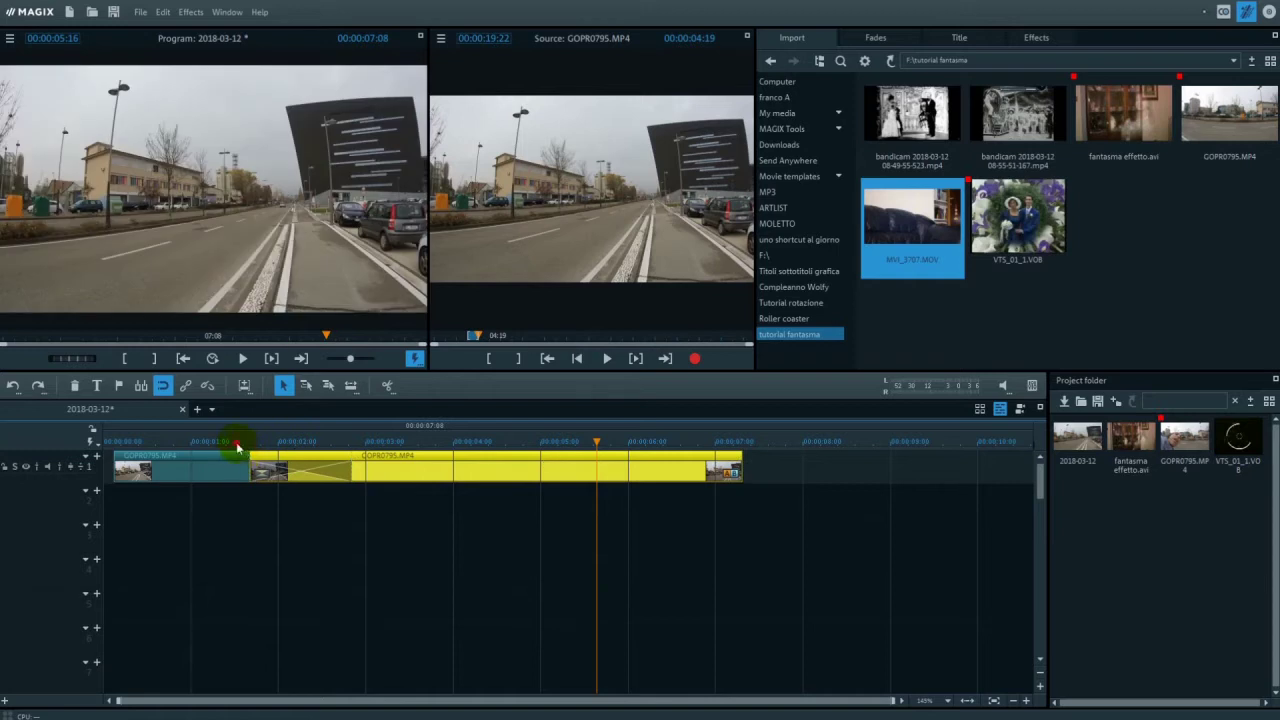
pyautogui.click(237, 442)
pyautogui.press('space')
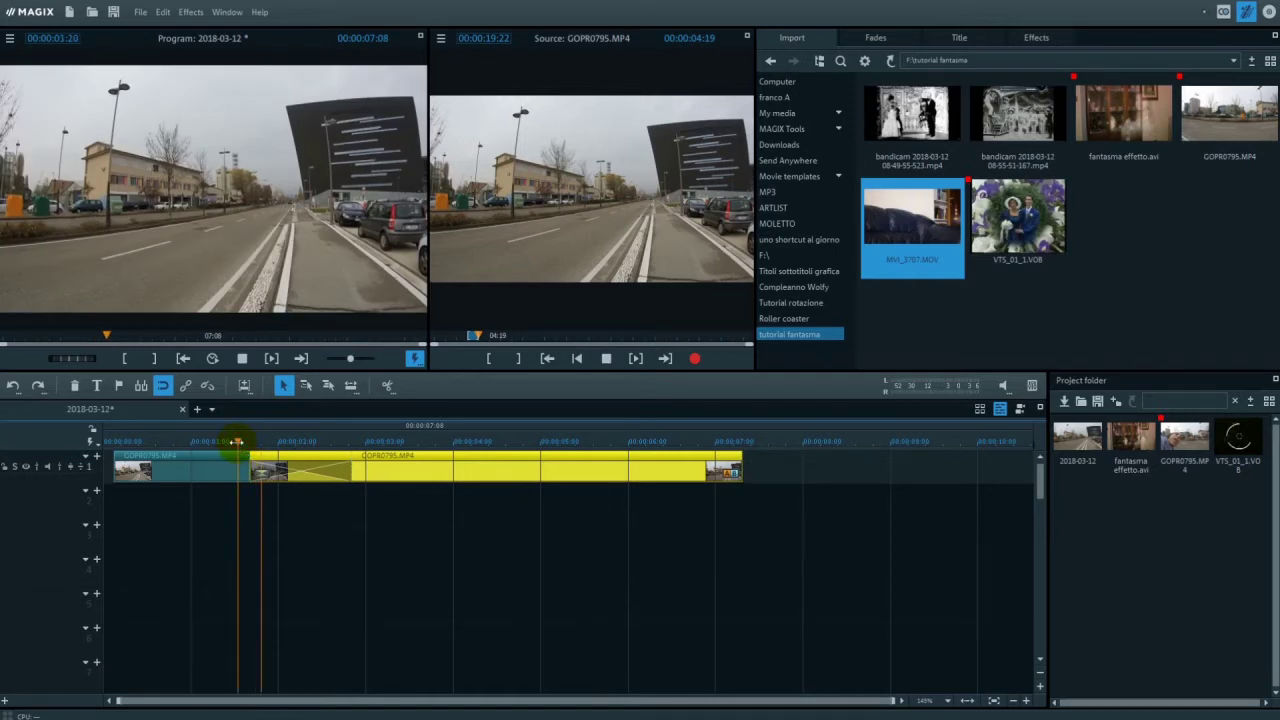
pyautogui.press('space')
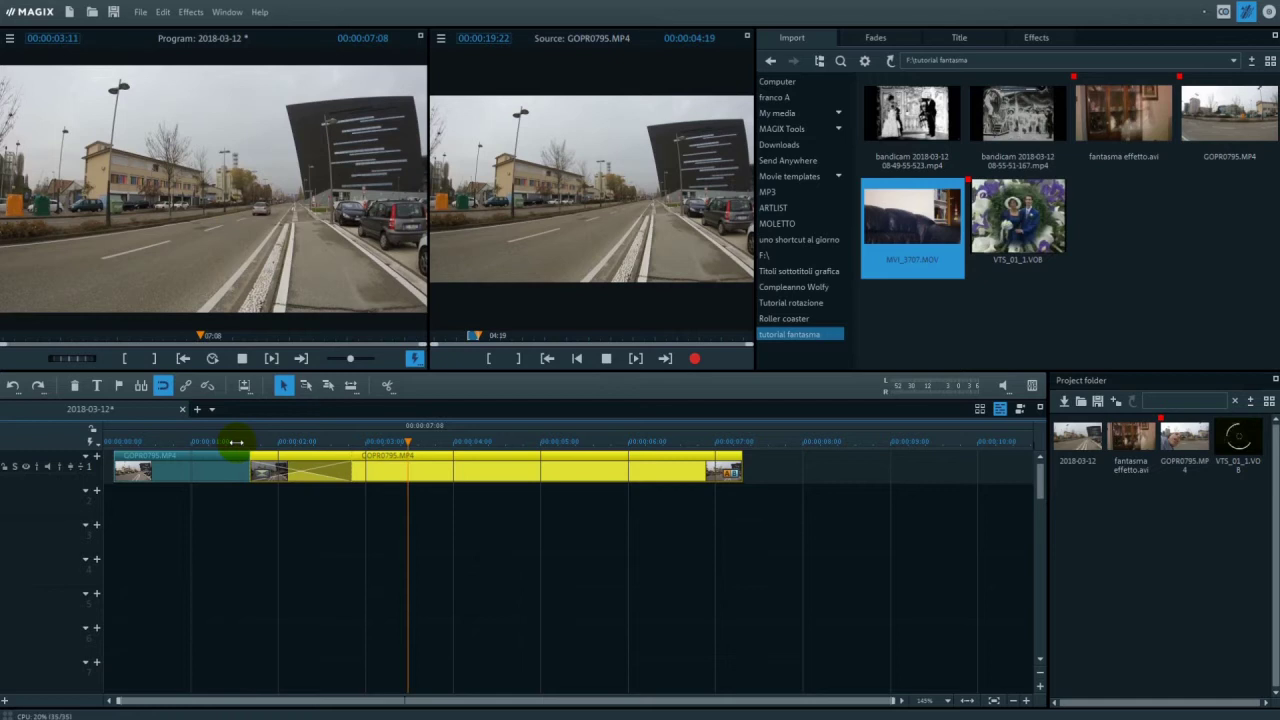
# Step: Separate the two clips by moving the empty-road clip to track 3 and the car clip to the start of track 1
pyautogui.moveTo(375, 468); pyautogui.dragTo(586, 443)
pyautogui.moveTo(243, 465); pyautogui.dragTo(606, 535)
pyautogui.moveTo(660, 470); pyautogui.dragTo(283, 449)
# Step: Split the car clip at 00:00:02:13 and delete the part after the cut
pyautogui.click(223, 441)
pyautogui.press('space')
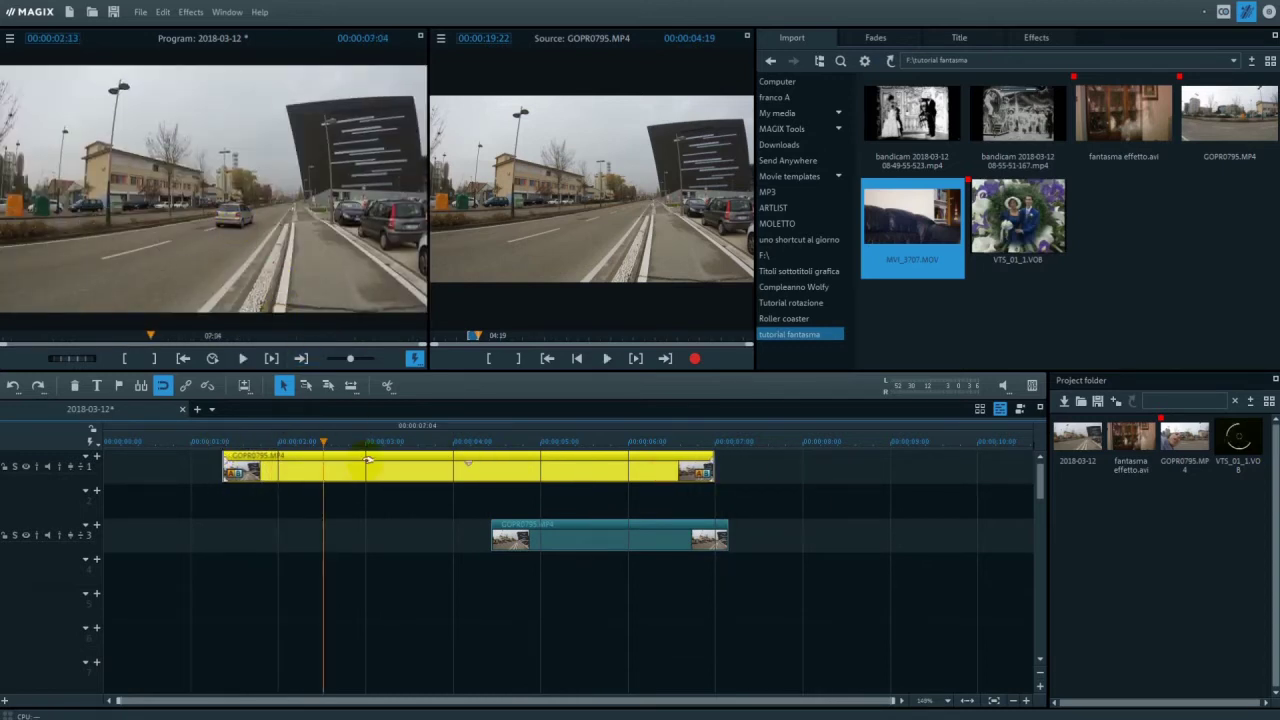
pyautogui.press('t')
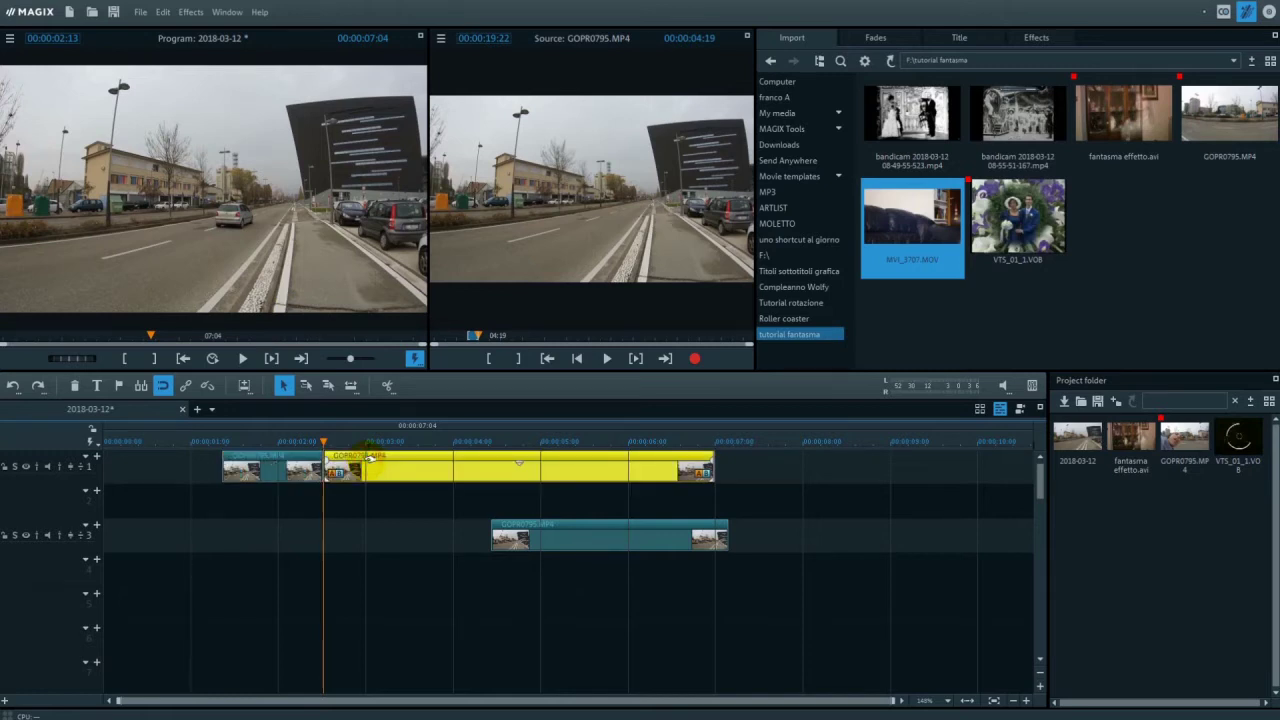
pyautogui.press('Delete')
# Step: Move the empty-road clip from track 3 to track 1 after the car clip and play its beginning
pyautogui.moveTo(622, 535); pyautogui.dragTo(472, 463)
pyautogui.click(352, 440)
pyautogui.press('space')
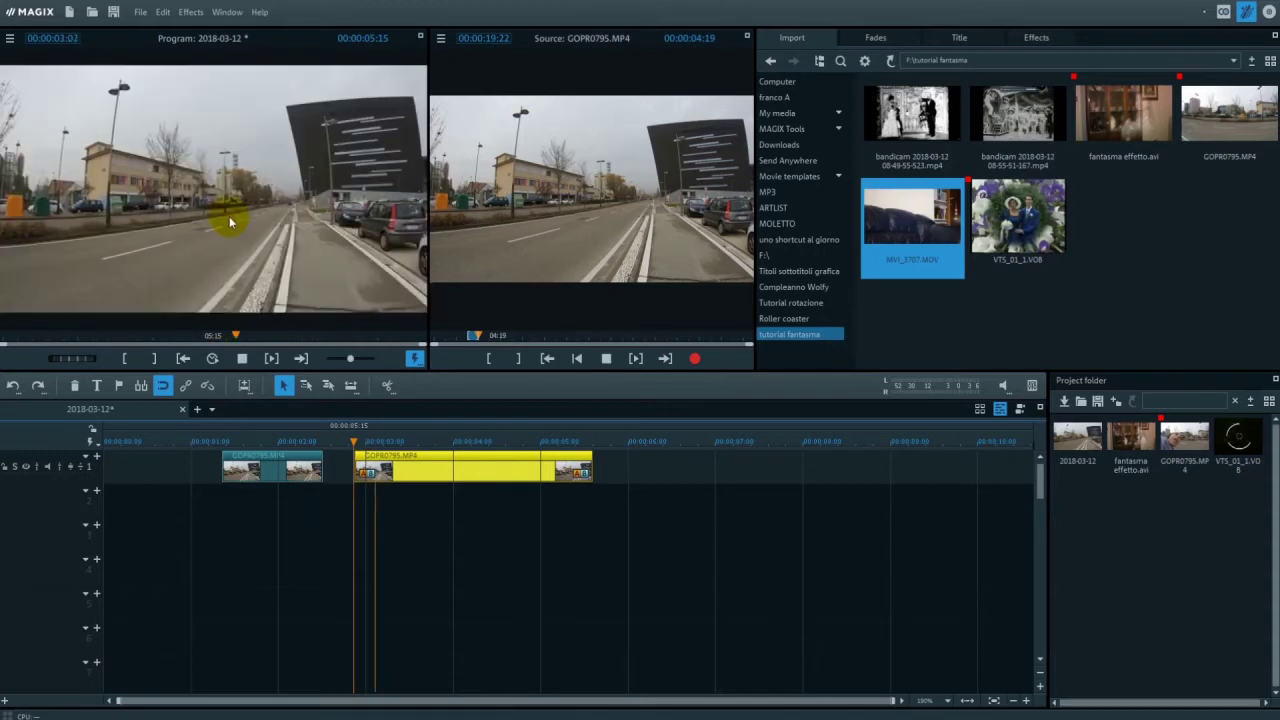
pyautogui.press('space')
# Step: Overlap the empty-road clip slightly onto the end of the car clip as a short crossfade and preview it
pyautogui.moveTo(419, 458); pyautogui.dragTo(323, 458)
pyautogui.click(222, 441)
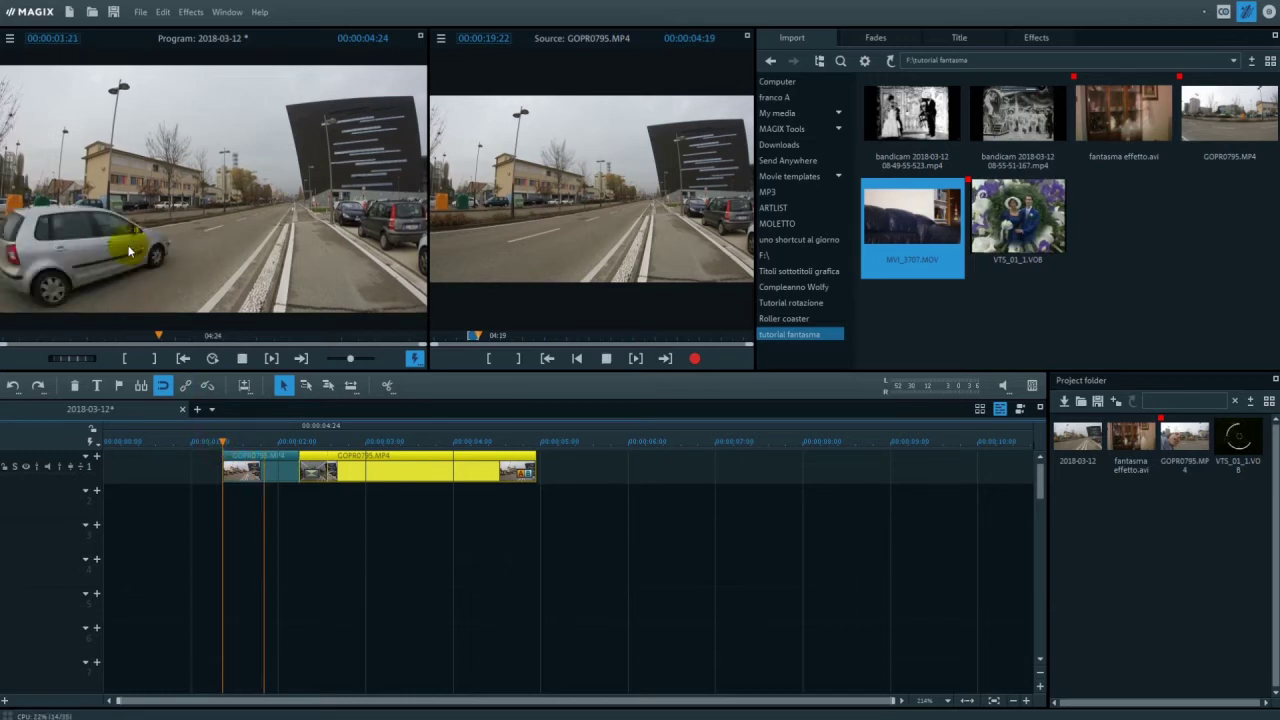
pyautogui.press('space')
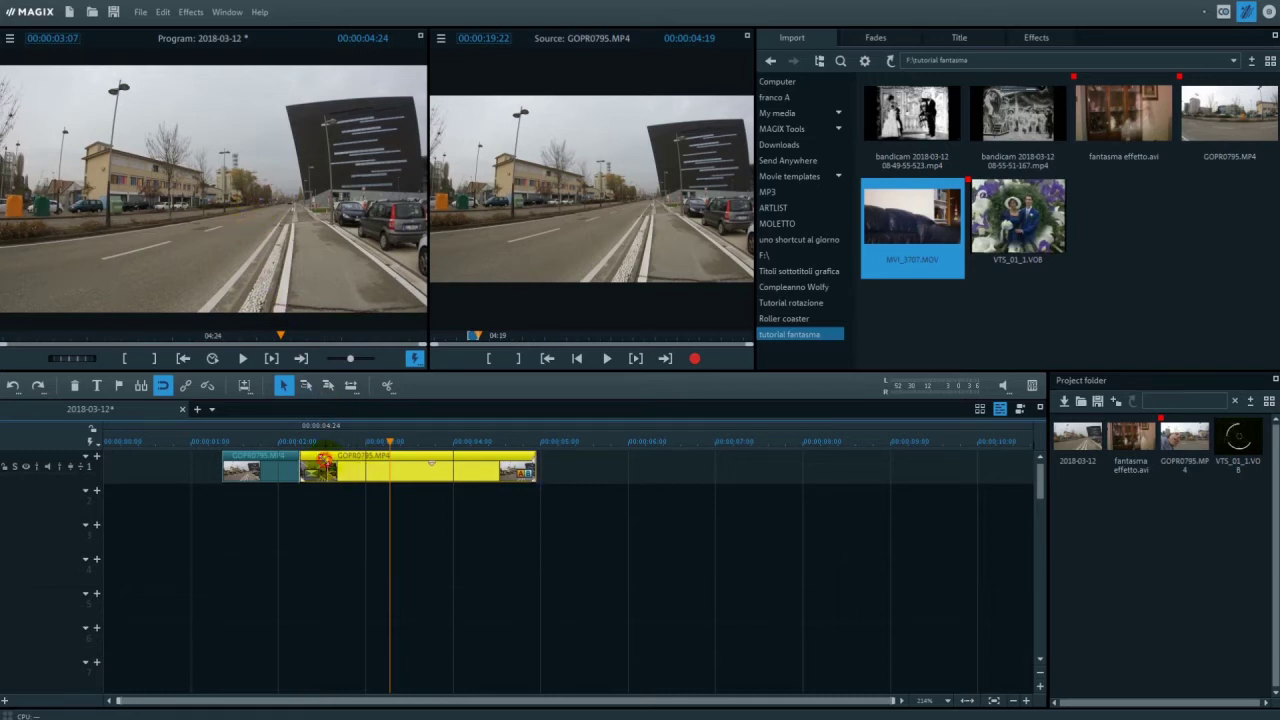
# Step: Lengthen the crossfade so the empty-road clip starts at 00:00:02:00, and preview the result
pyautogui.moveTo(334, 458); pyautogui.dragTo(365, 467)
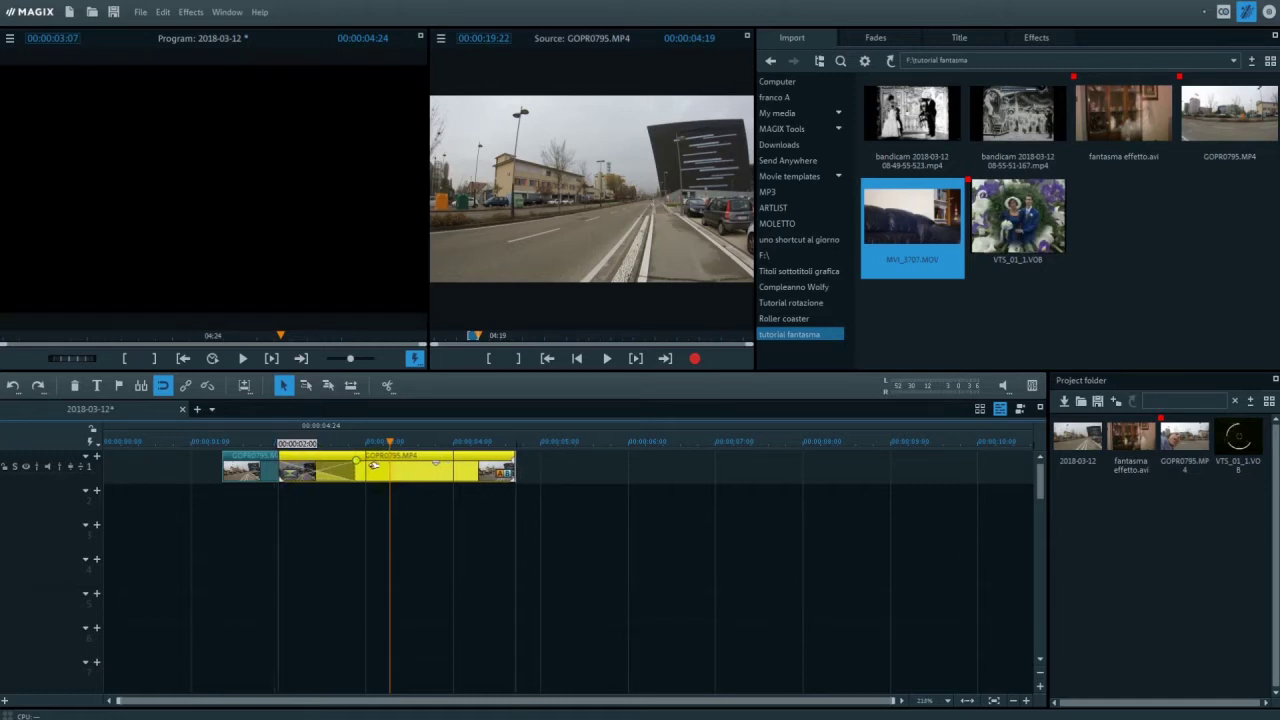
pyautogui.click(259, 445)
pyautogui.press('space')
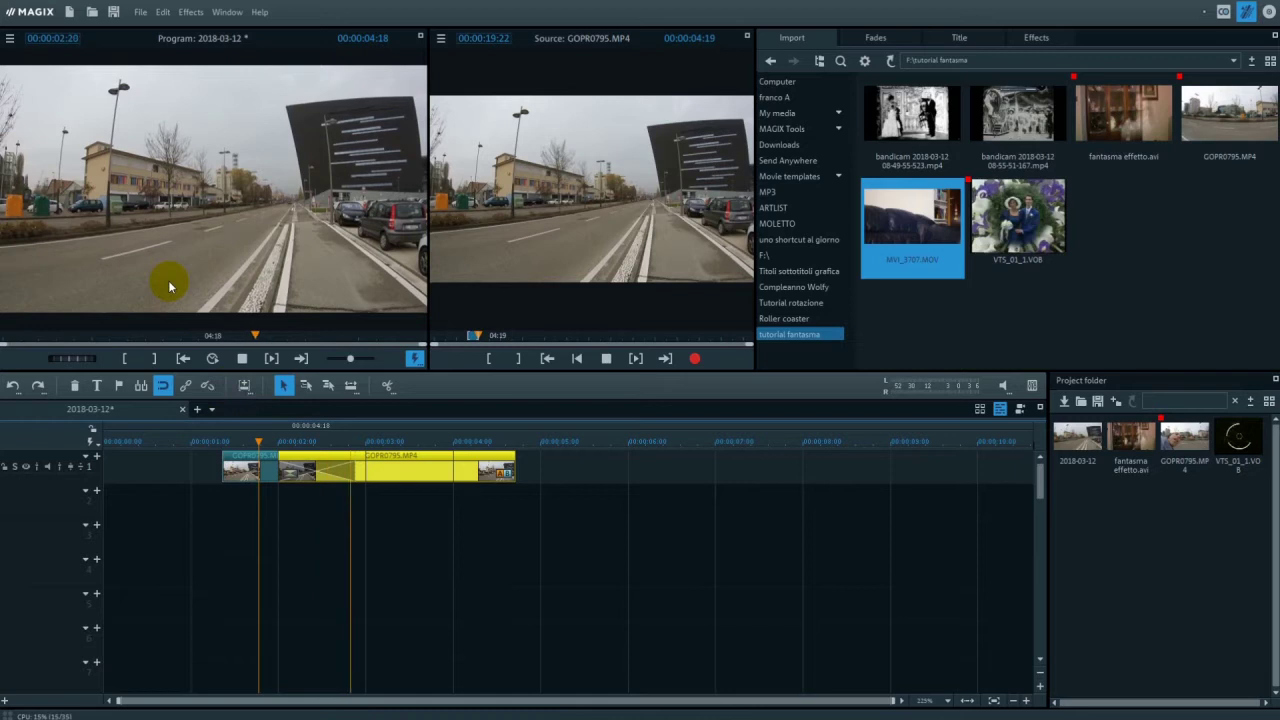
pyautogui.press('space')
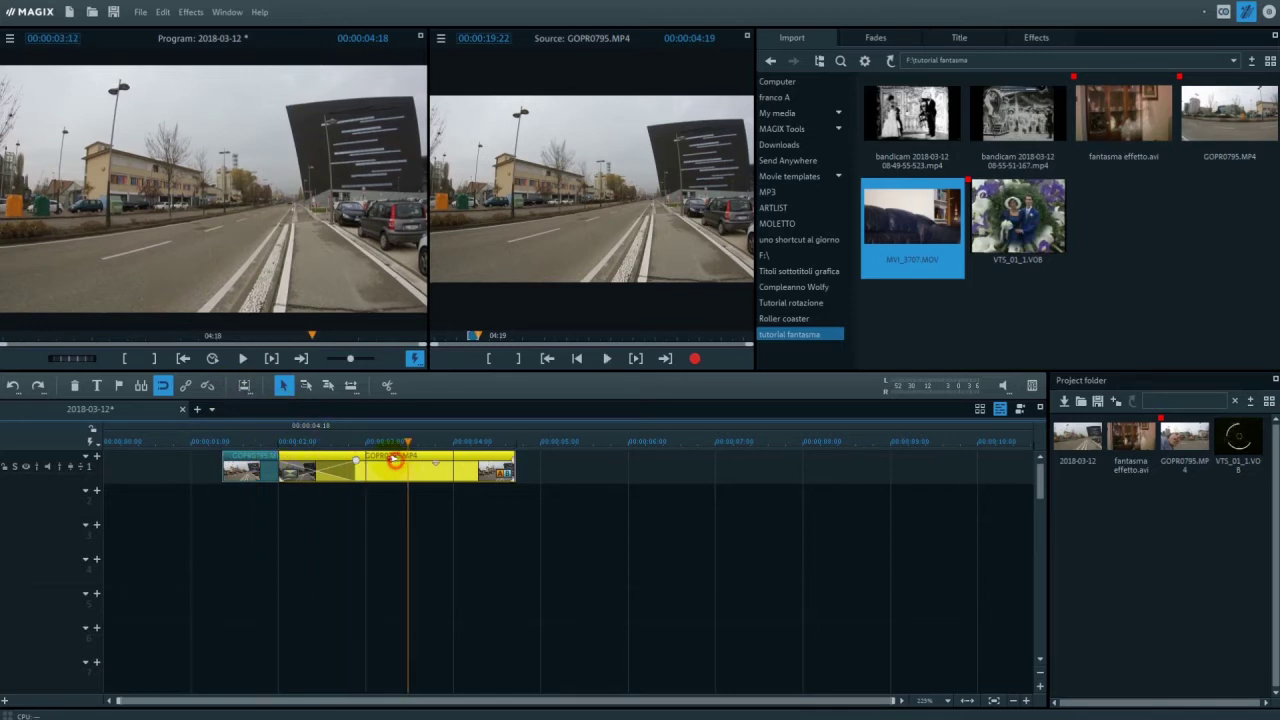
# Step: Move the empty-road clip further over the car clip for a longer crossfade and replay the car's disappearance
pyautogui.moveTo(395, 460); pyautogui.dragTo(373, 460)
pyautogui.click(220, 443)
pyautogui.press('space')
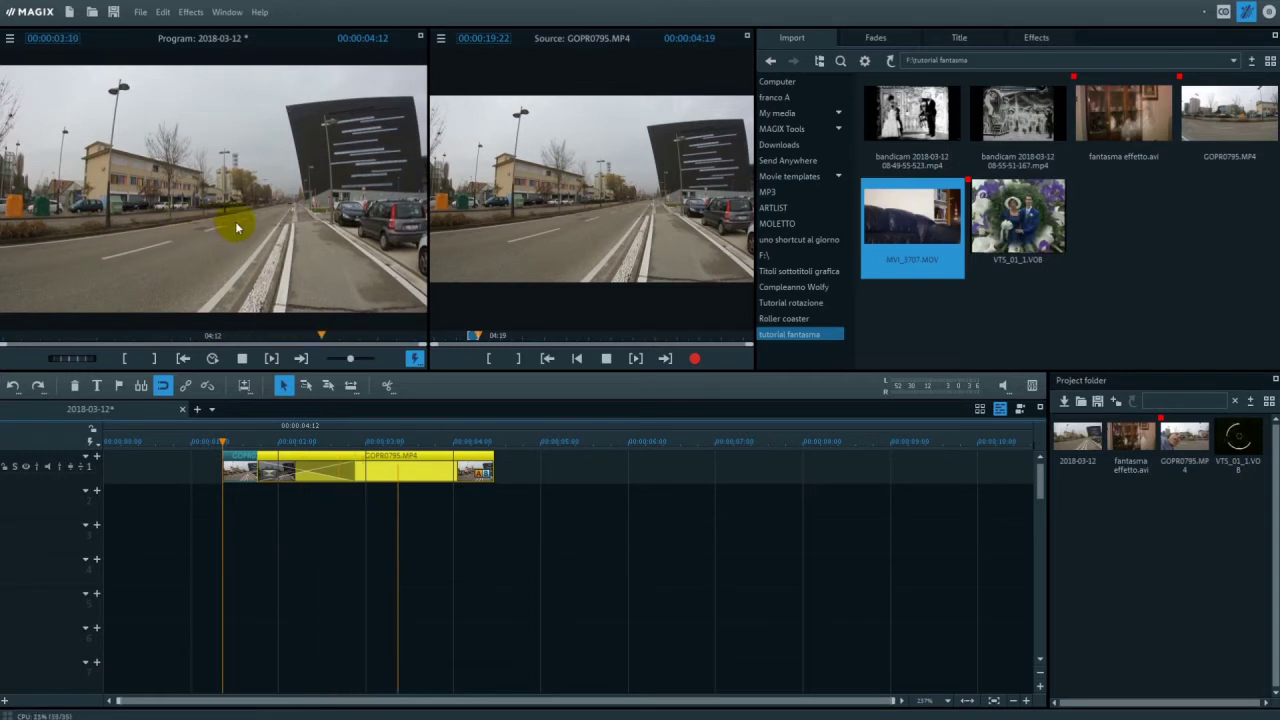
pyautogui.click(233, 441)
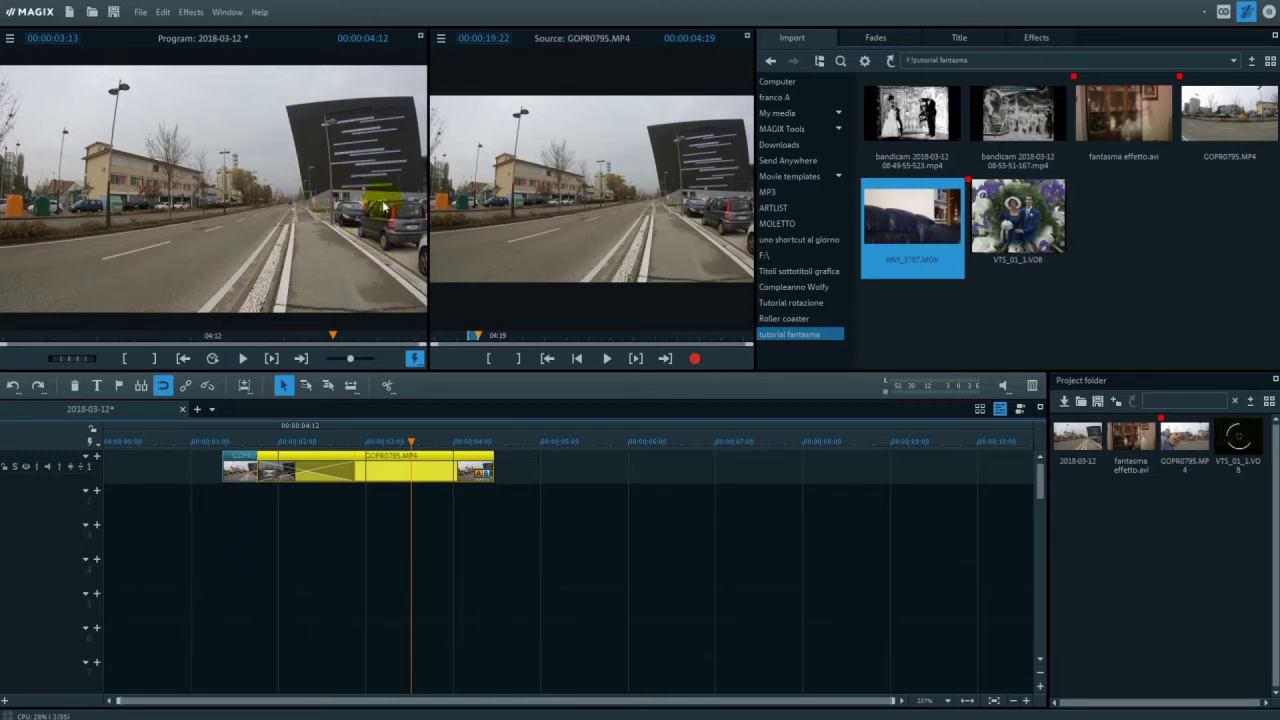
pyautogui.click(233, 441)
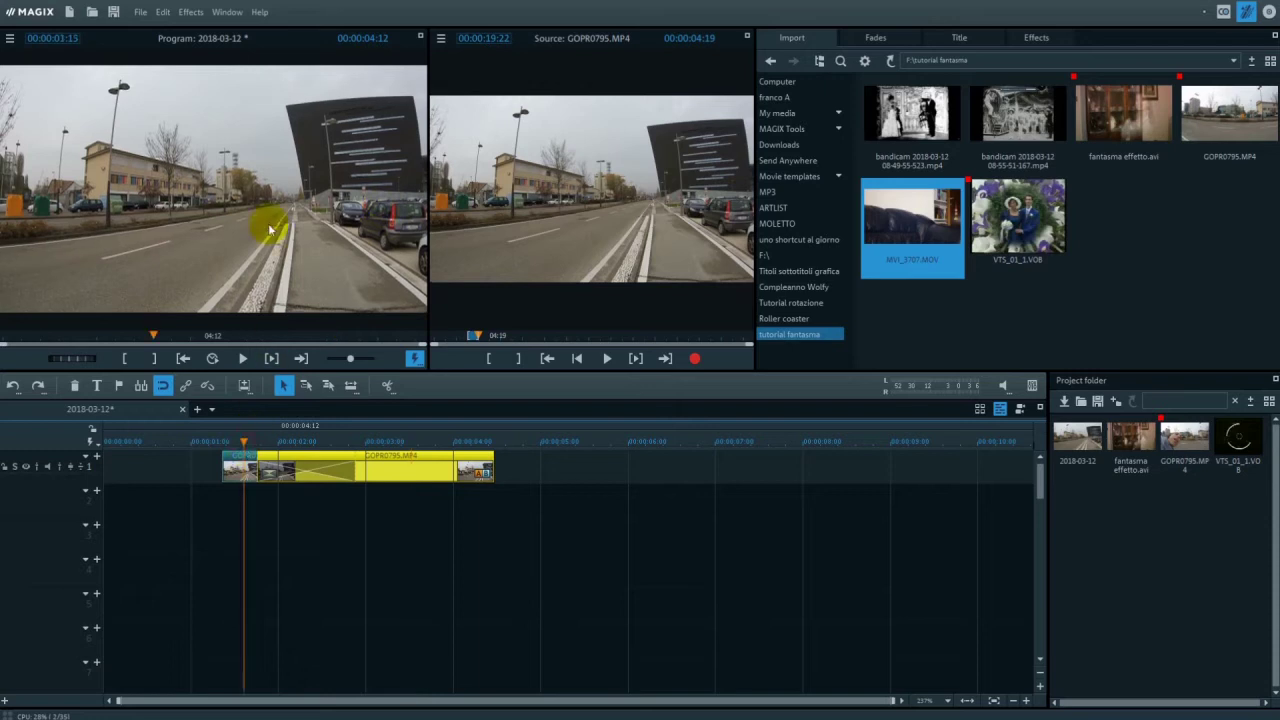
pyautogui.press('space')
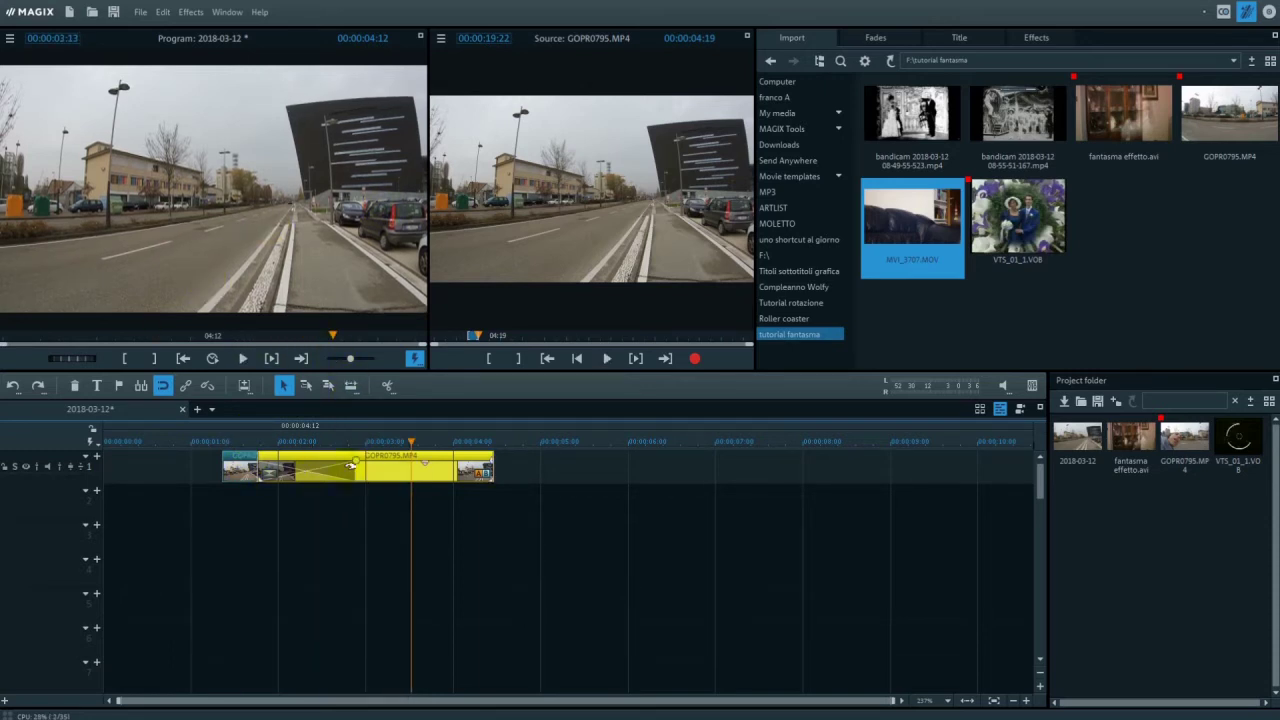
# Step: Rearrange the clips on track 1 so the empty-road clip comes first, followed by an extended car clip
pyautogui.moveTo(409, 472); pyautogui.dragTo(317, 540)
pyautogui.moveTo(270, 468); pyautogui.dragTo(498, 468)
pyautogui.click(353, 541)
pyautogui.moveTo(353, 541); pyautogui.dragTo(388, 505)
pyautogui.moveTo(451, 466); pyautogui.dragTo(736, 466)
pyautogui.moveTo(309, 491); pyautogui.dragTo(325, 460)
# Step: Try overlapping the car clip onto the end of the empty-road clip as a crossfade and preview it
pyautogui.moveTo(595, 459); pyautogui.dragTo(461, 459)
pyautogui.click(320, 441)
pyautogui.press('space')
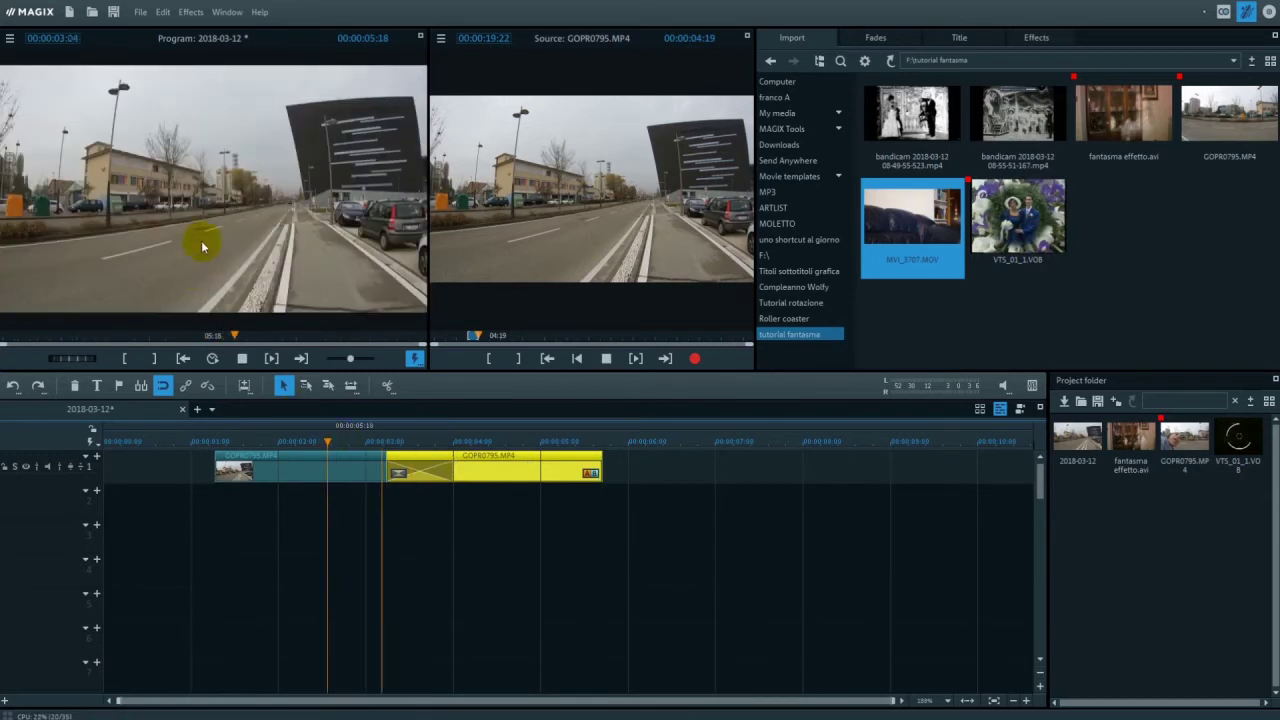
pyautogui.press('space')
# Step: Undo the overlap, butt the car clip directly against the end of the empty-road clip, and play the hard cut
pyautogui.hotkey('ctrl', 'z')
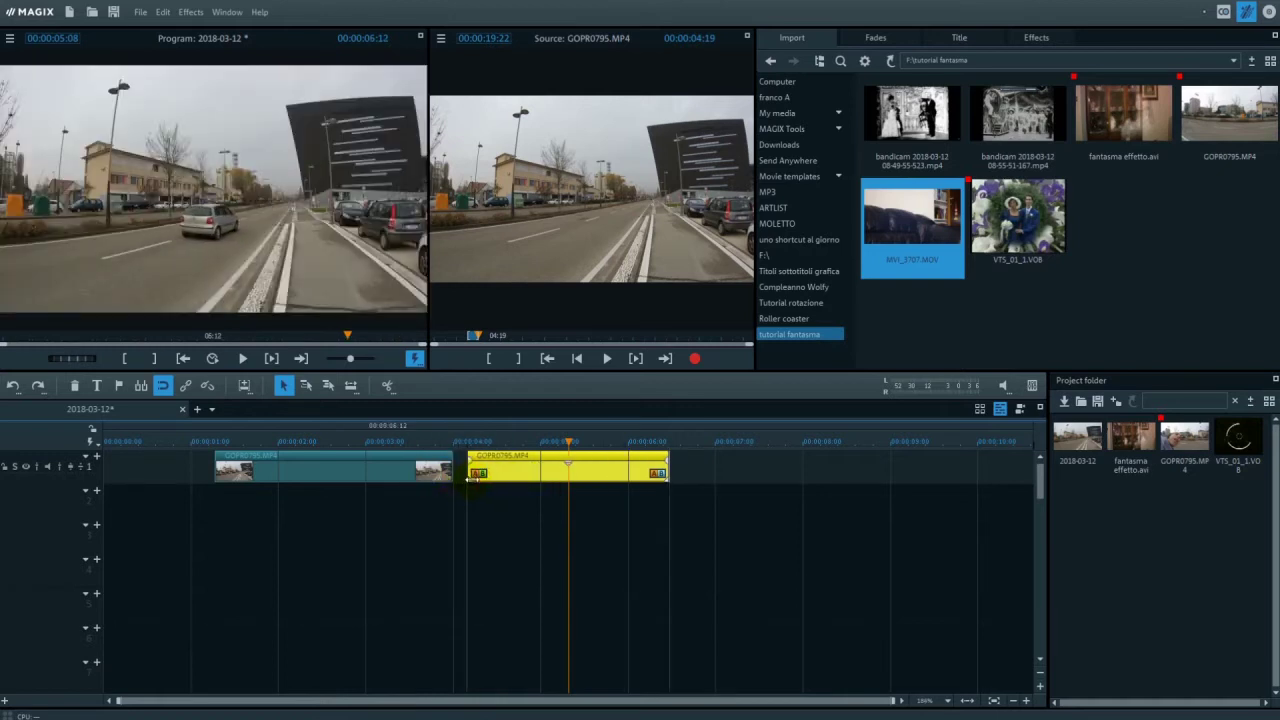
pyautogui.moveTo(471, 478); pyautogui.dragTo(457, 478)
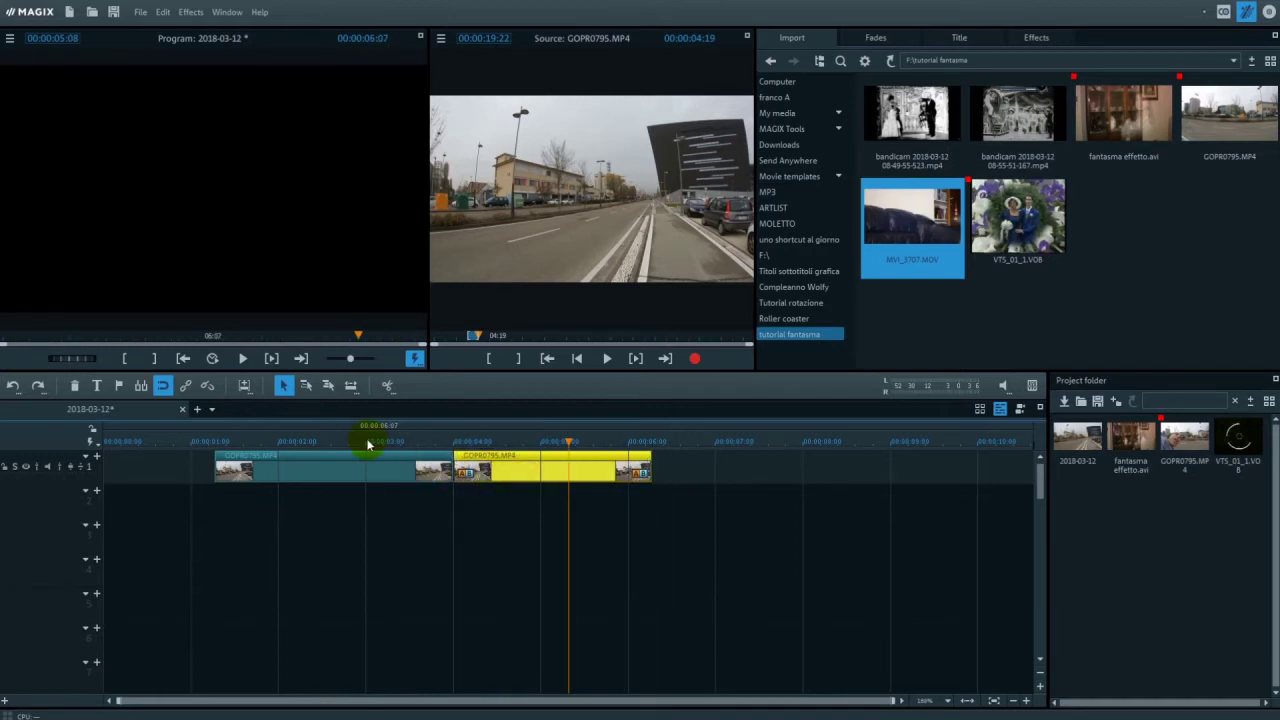
pyautogui.click(368, 443)
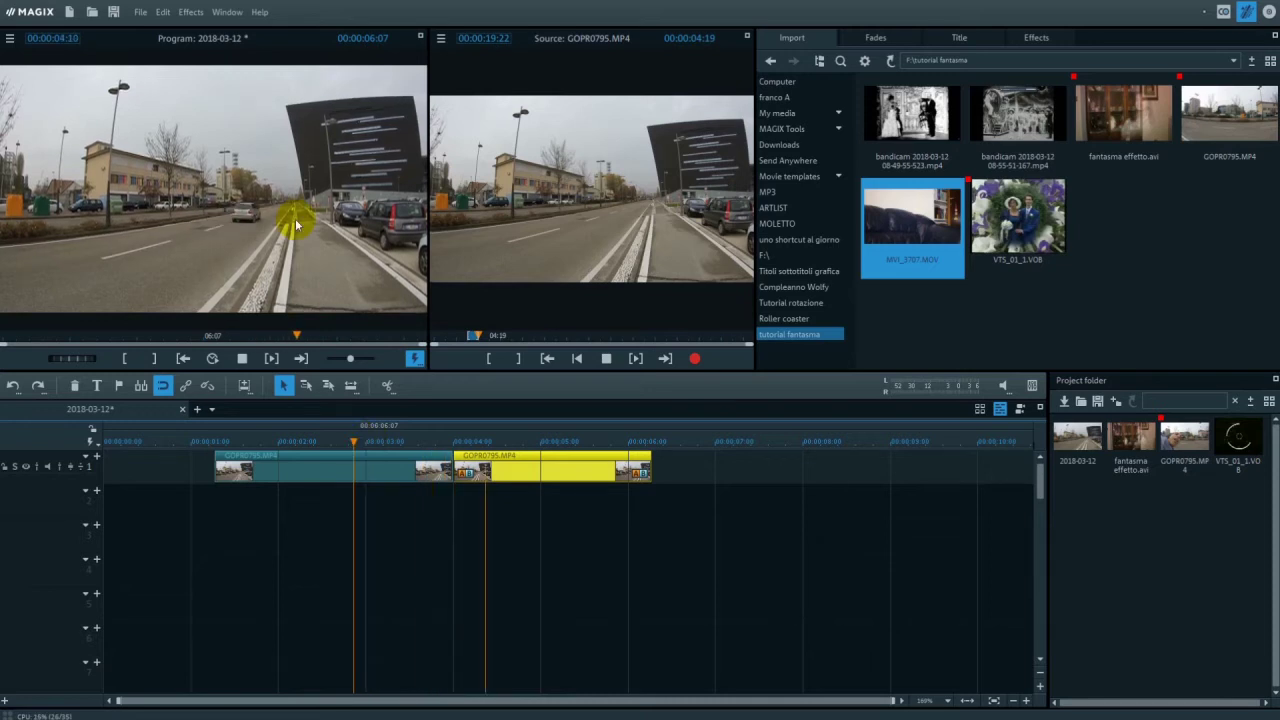
# Step: Overlap the car clip onto the end of the empty-road clip again and place the playhead before the transition
pyautogui.moveTo(558, 472); pyautogui.dragTo(475, 472)
pyautogui.click(360, 443)
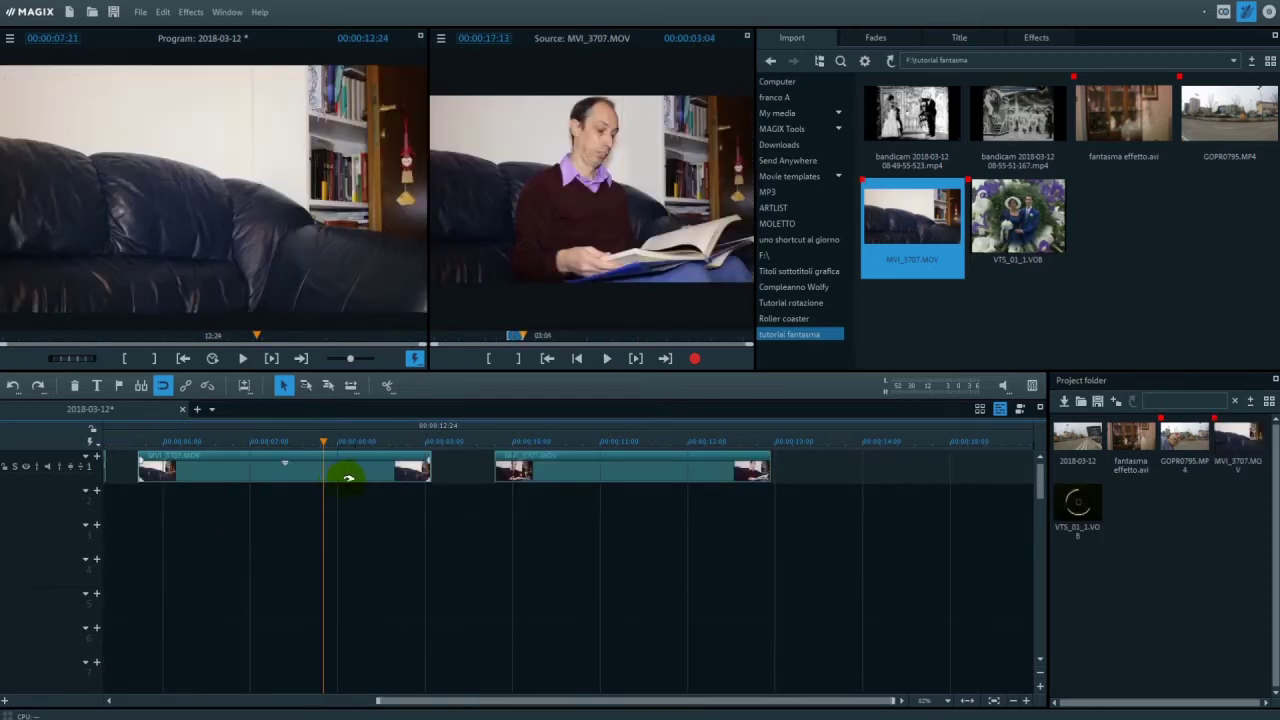
# Step: Review the two MVI_3707.MOV clips, the empty sofa and the man reading on it
pyautogui.click(186, 442)
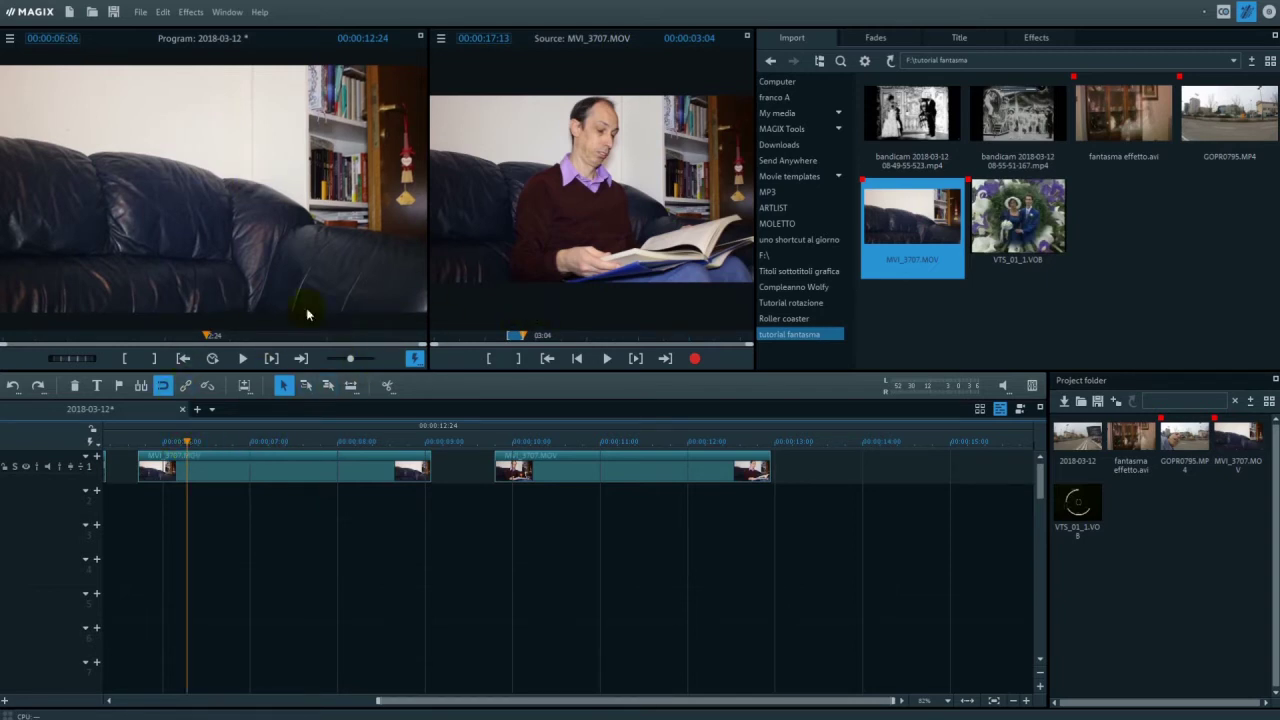
pyautogui.moveTo(188, 441); pyautogui.dragTo(560, 413)
pyautogui.moveTo(605, 410)
pyautogui.mouseDown()
pyautogui.moveTo(731, 414)
pyautogui.moveTo(610, 414)
pyautogui.mouseUp()
# Step: Overlap the clip of the man reading onto the end of the empty-sofa clip as a crossfade and play it
pyautogui.moveTo(572, 477); pyautogui.dragTo(391, 477)
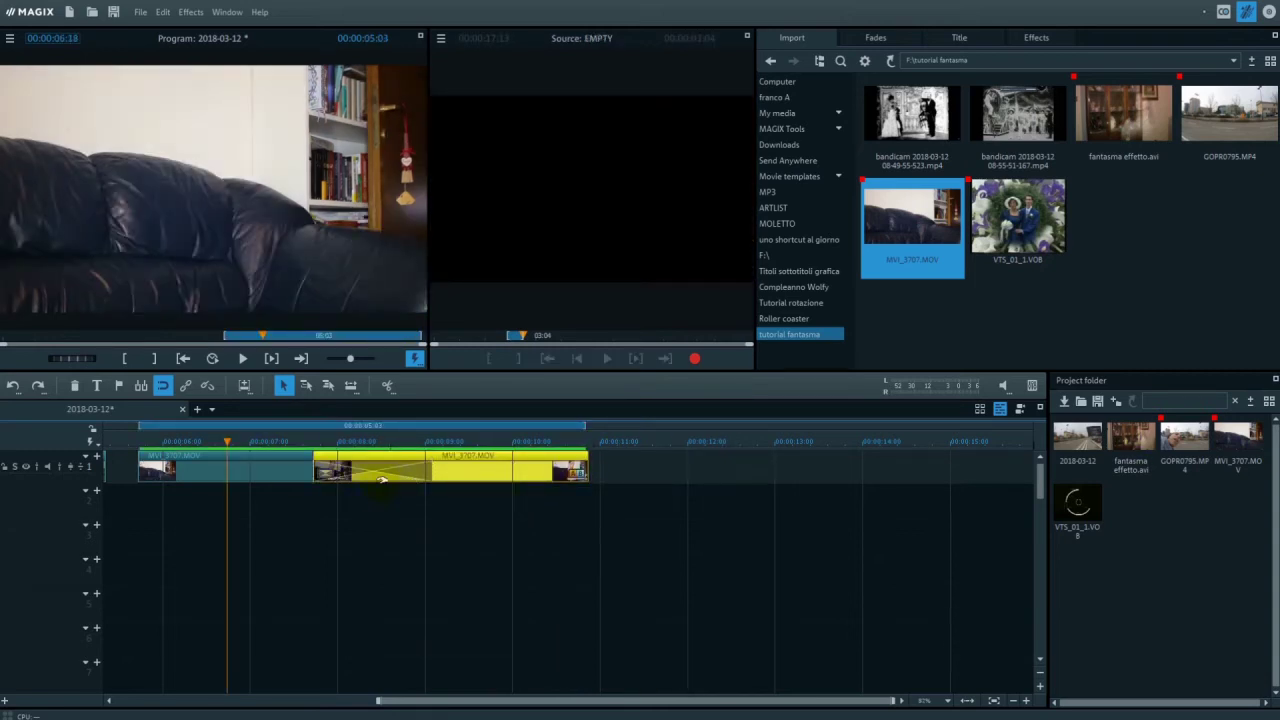
pyautogui.click(251, 528)
pyautogui.press('space')
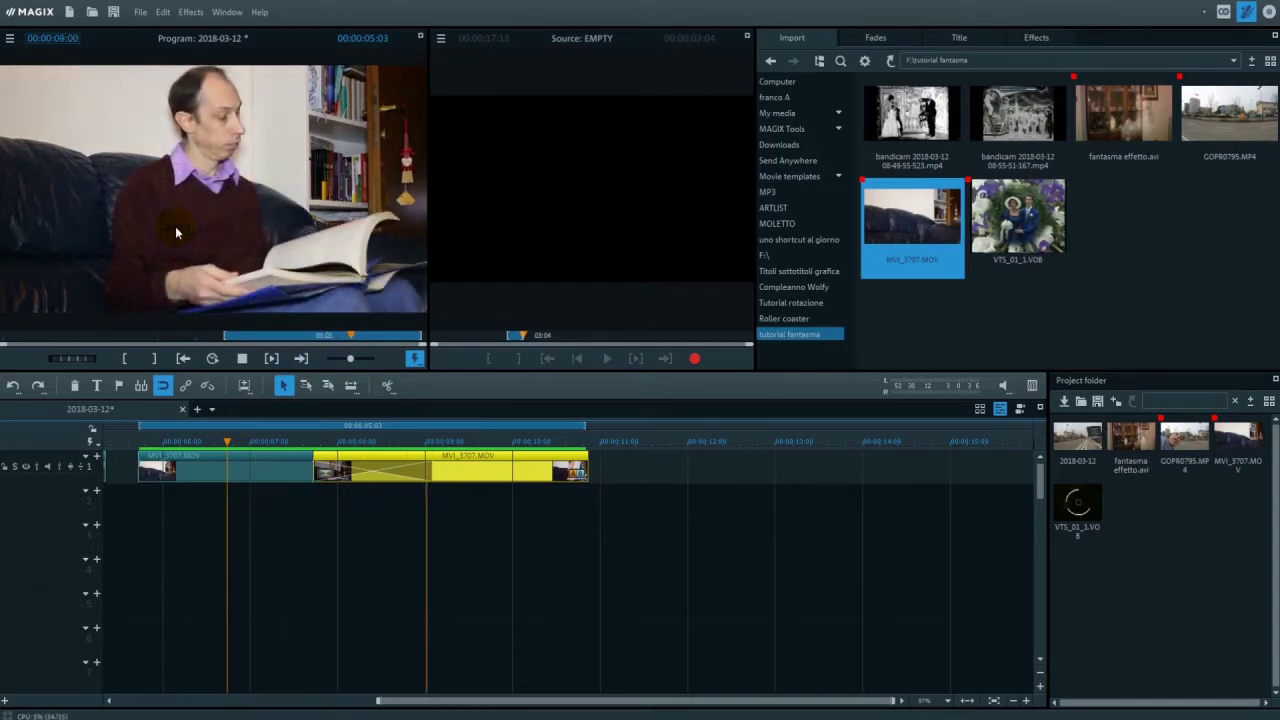
# Step: Overlap the clip of the man reading further onto the empty-sofa clip to lengthen the crossfade, and play it
pyautogui.press('space')
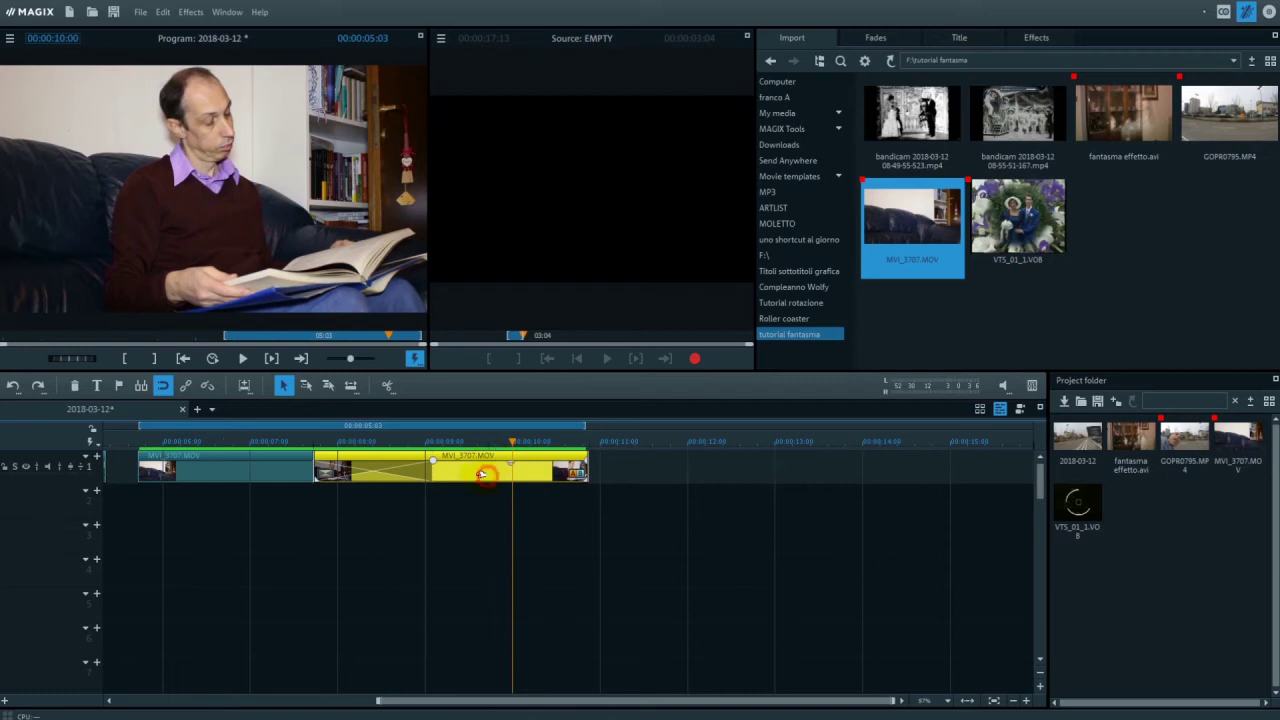
pyautogui.moveTo(481, 474); pyautogui.dragTo(403, 474)
pyautogui.click(219, 438)
pyautogui.click(215, 358)
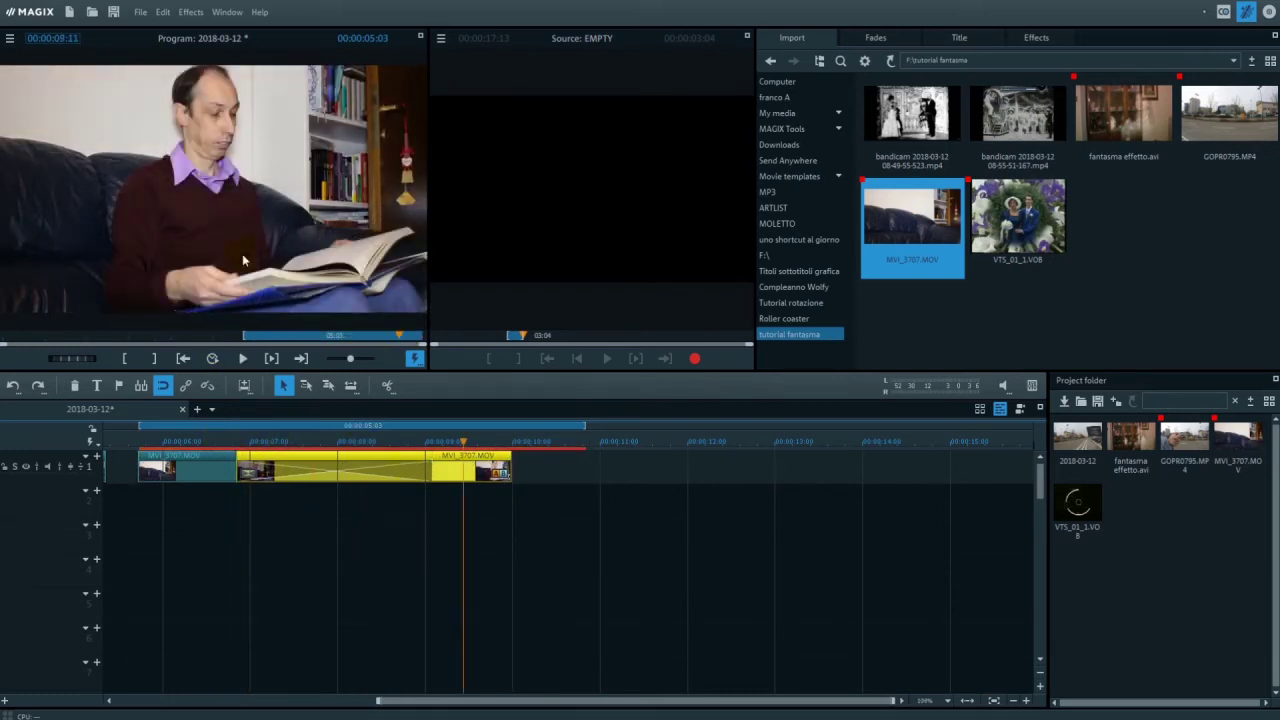
# Step: Reverse the clip order, overlap the empty-sofa clip onto the end of the man's clip as a crossfade, and play it
pyautogui.moveTo(198, 474); pyautogui.dragTo(423, 474)
pyautogui.click(290, 441)
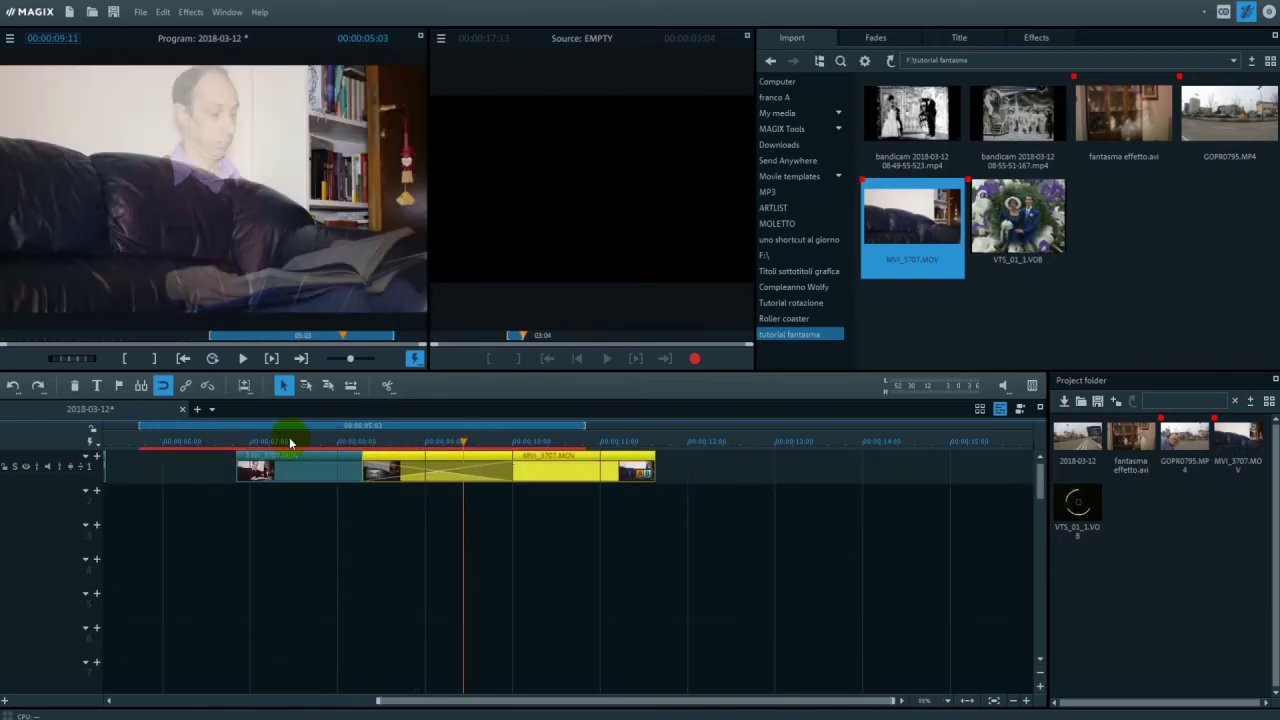
pyautogui.press('space')
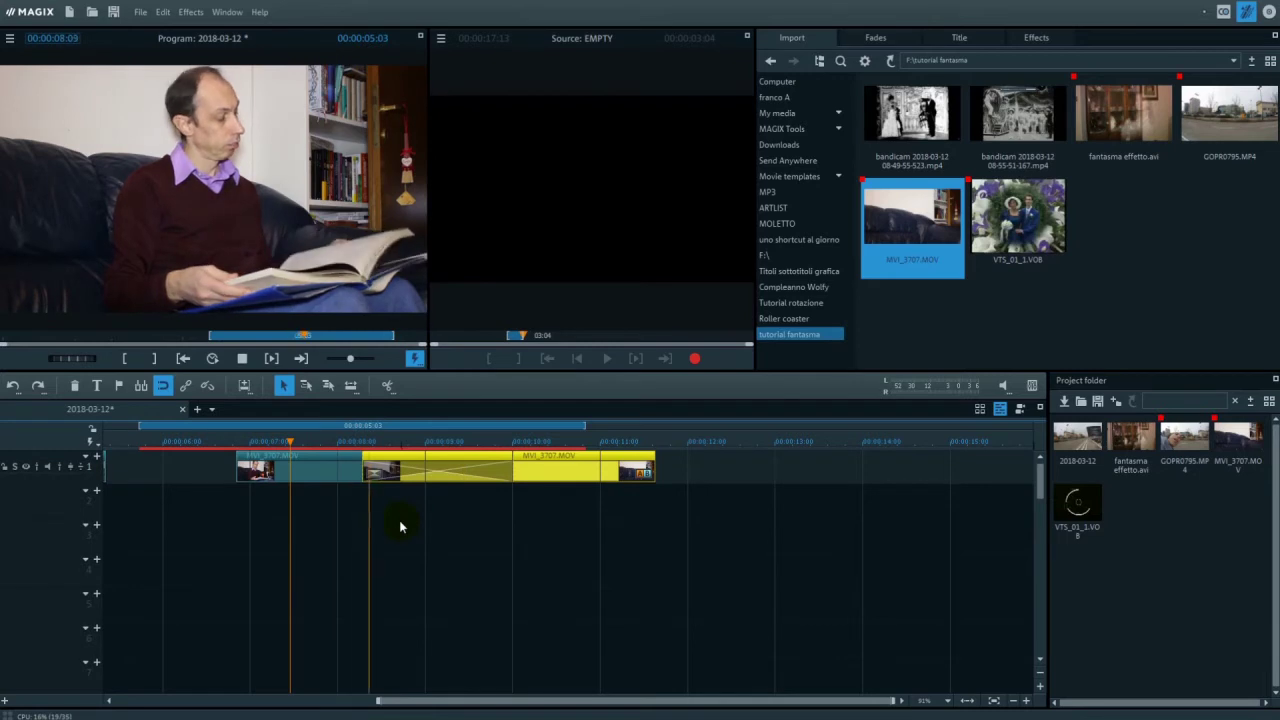
pyautogui.press('space')
# Step: Separate the two clips onto different tracks, with the empty sofa on track 1 and the man reading on track 2
pyautogui.moveTo(546, 475); pyautogui.dragTo(697, 500)
pyautogui.click(344, 492)
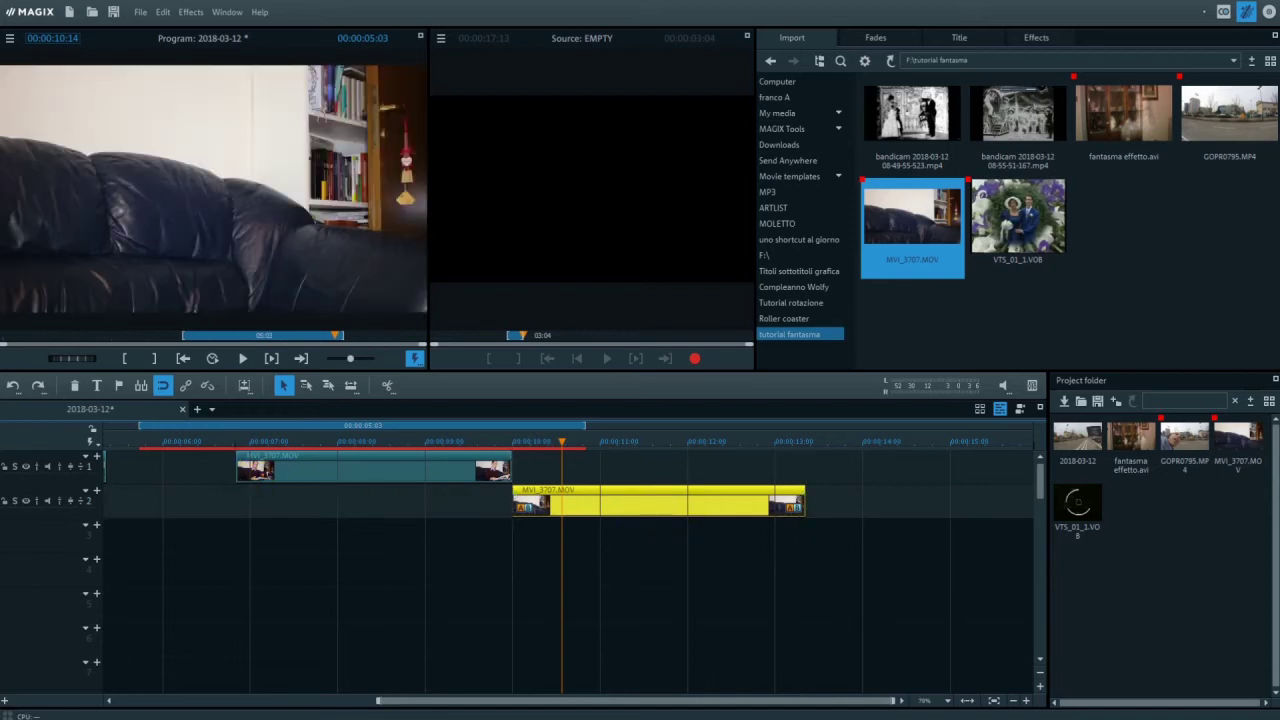
pyautogui.moveTo(236, 470); pyautogui.dragTo(163, 470)
pyautogui.click(248, 440)
pyautogui.hotkey('ctrl', 'z')
pyautogui.click(234, 443)
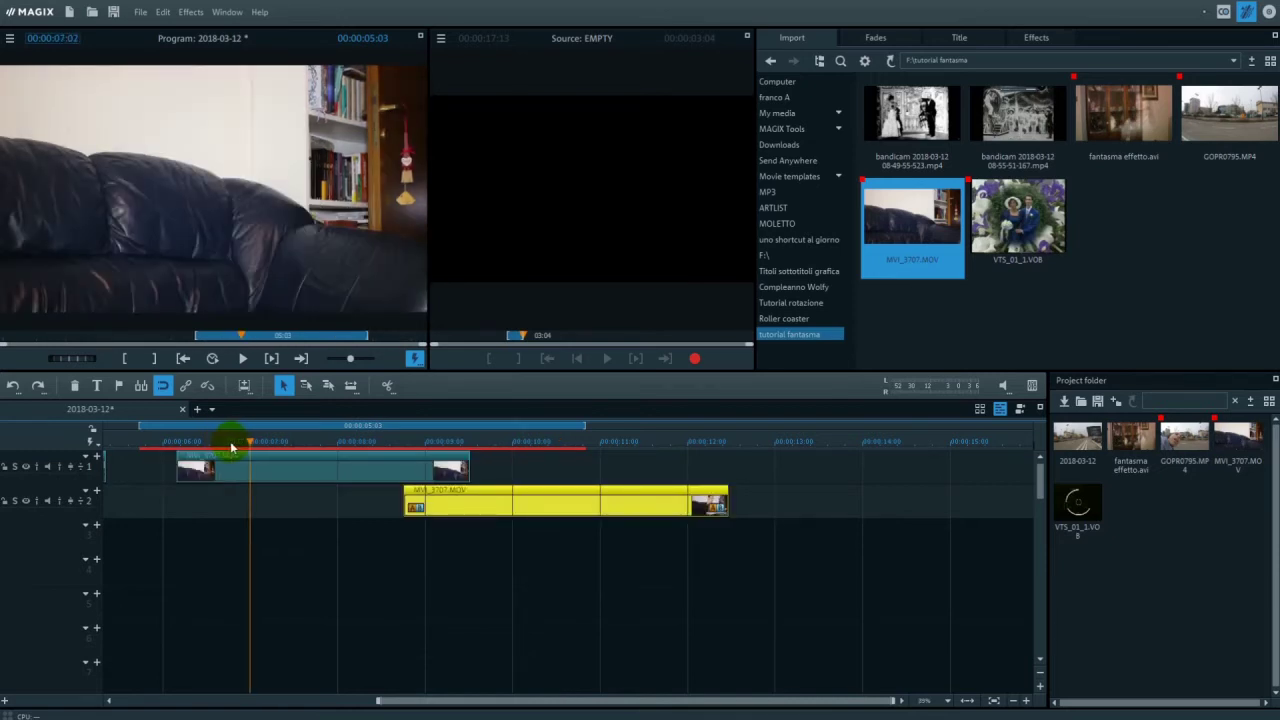
# Step: Align the man's clip on track 2 with the start of the empty-sofa clip and trim its end to match
pyautogui.moveTo(468, 498); pyautogui.dragTo(245, 502)
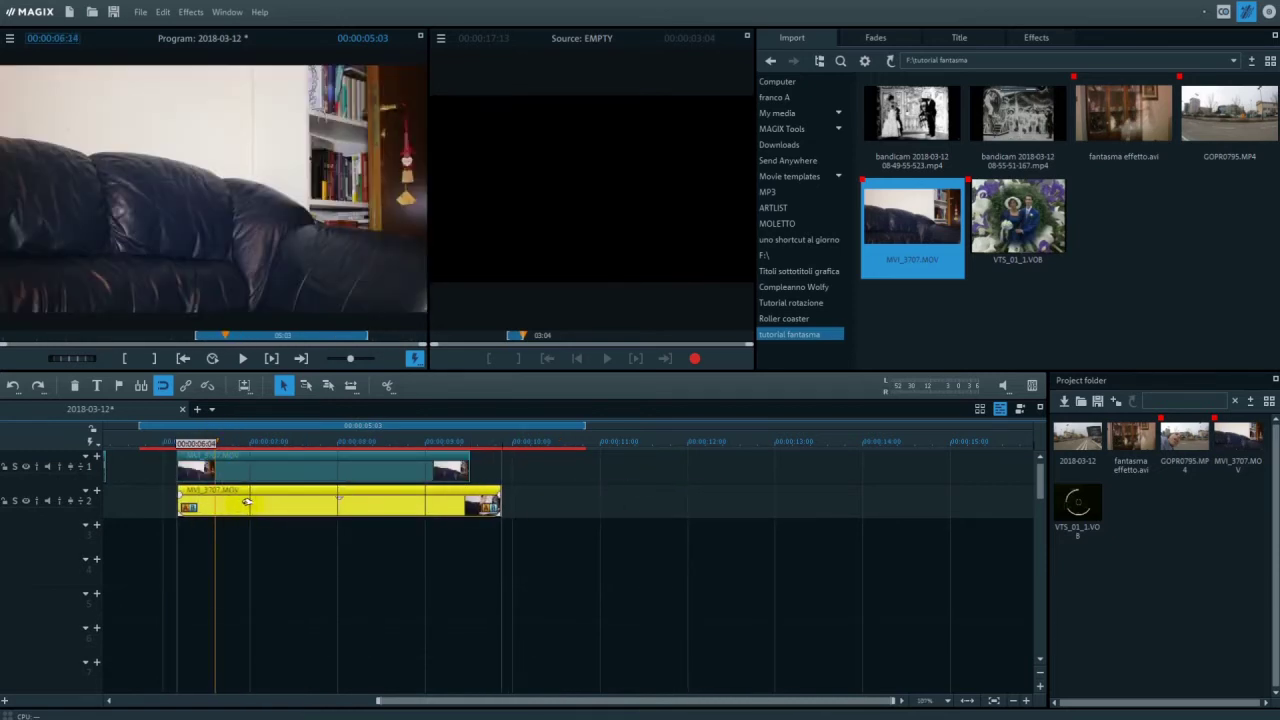
pyautogui.click(224, 441)
pyautogui.moveTo(229, 439); pyautogui.dragTo(231, 440)
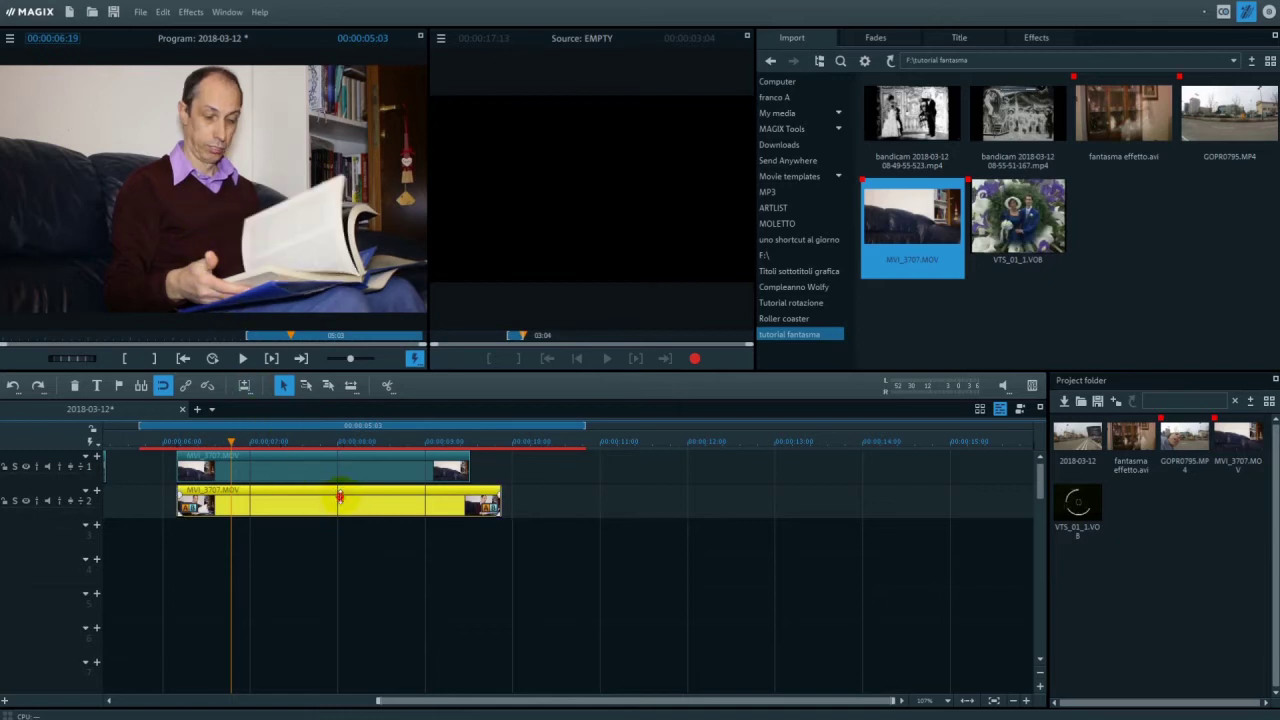
pyautogui.moveTo(340, 497)
pyautogui.mouseDown()
pyautogui.moveTo(340, 512)
pyautogui.moveTo(331, 504)
pyautogui.mouseUp()
pyautogui.doubleClick(180, 447)
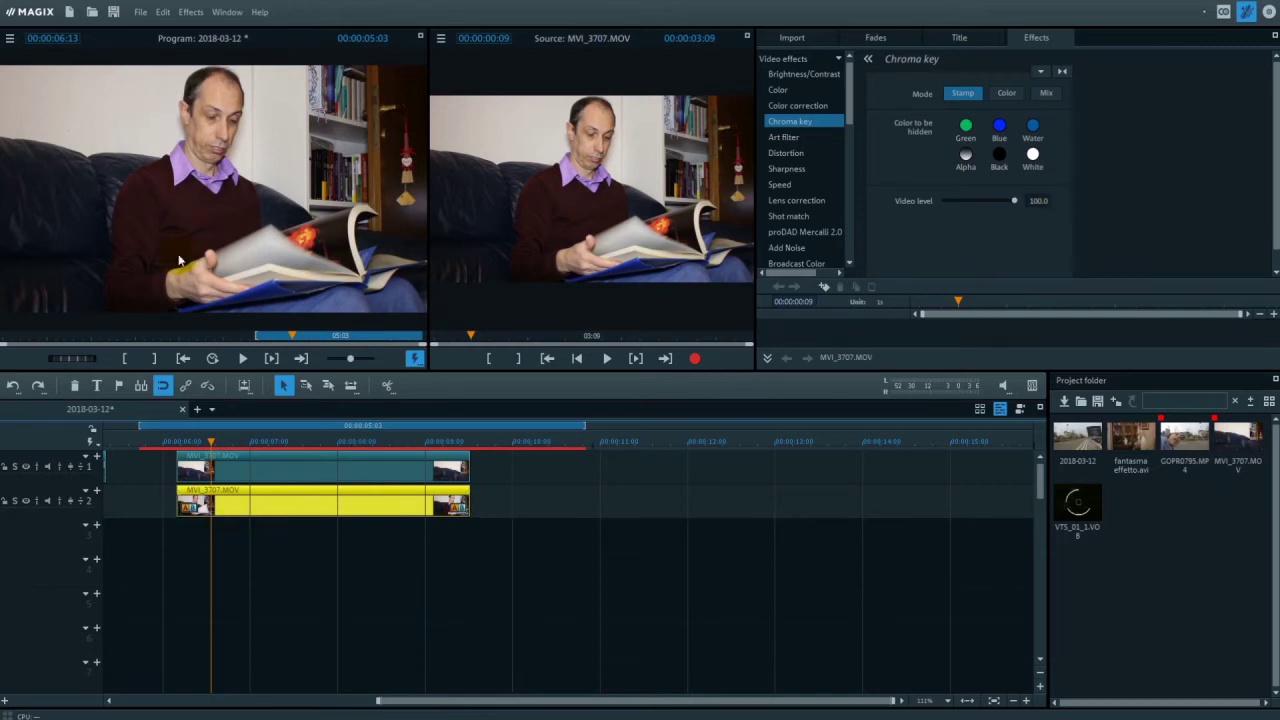
# Step: Apply a white chroma key to the man's clip, adjust threshold and fade range, and lower the video level to about 44
pyautogui.click(1032, 155)
pyautogui.moveTo(955, 206)
pyautogui.mouseDown()
pyautogui.moveTo(974, 206)
pyautogui.moveTo(954, 206)
pyautogui.mouseUp()
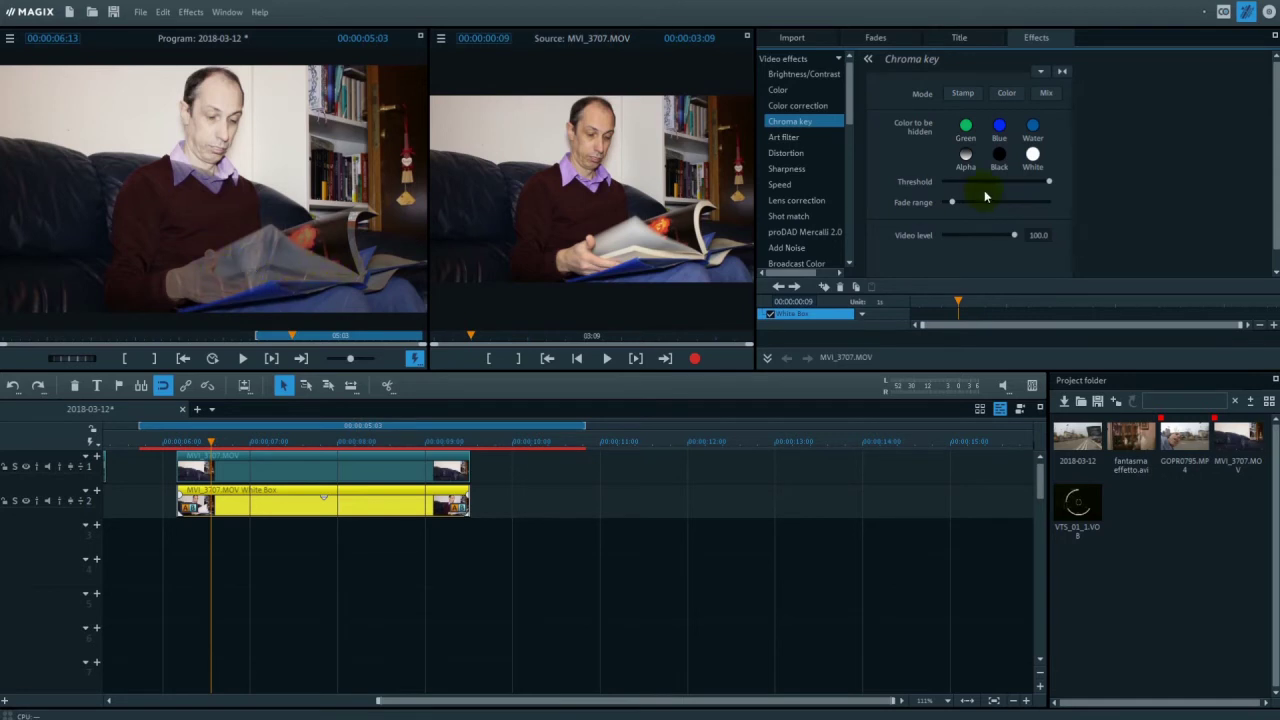
pyautogui.moveTo(1037, 185)
pyautogui.mouseDown()
pyautogui.moveTo(1000, 183)
pyautogui.moveTo(1040, 186)
pyautogui.mouseUp()
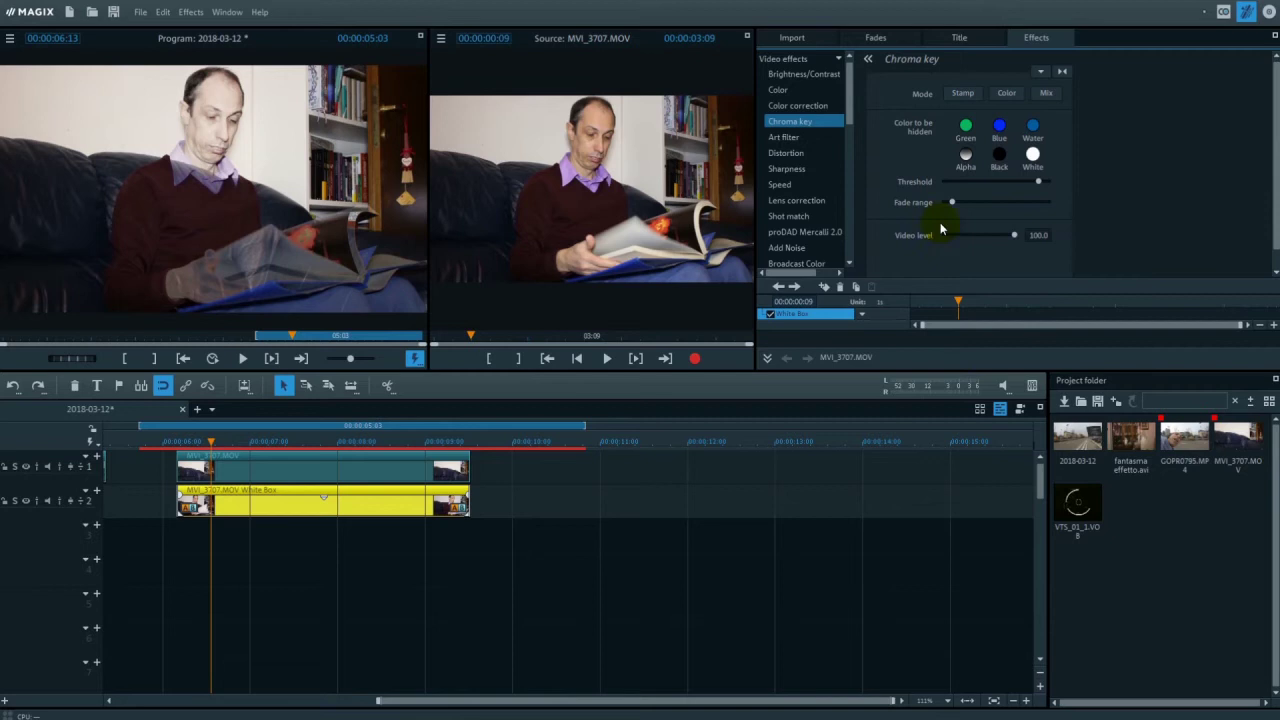
pyautogui.moveTo(1016, 239); pyautogui.dragTo(977, 243)
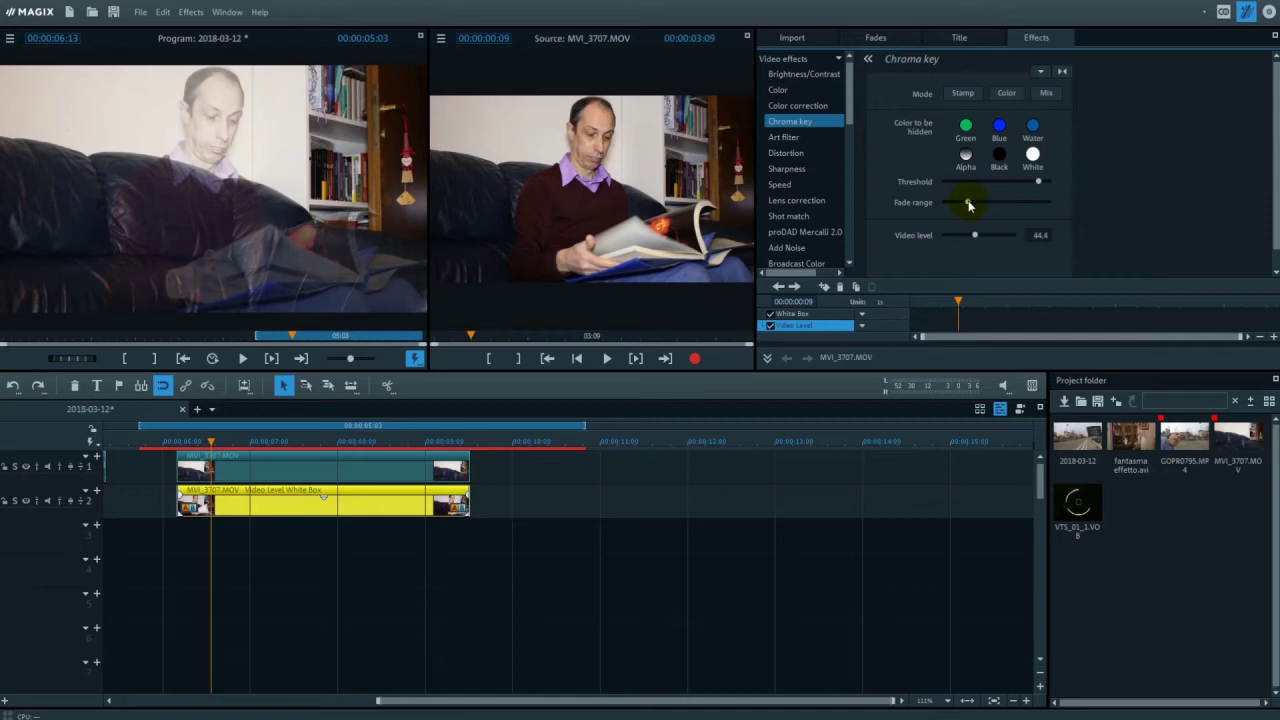
pyautogui.moveTo(1014, 189)
pyautogui.mouseDown()
pyautogui.moveTo(971, 177)
pyautogui.moveTo(968, 196)
pyautogui.moveTo(997, 196)
pyautogui.mouseUp()
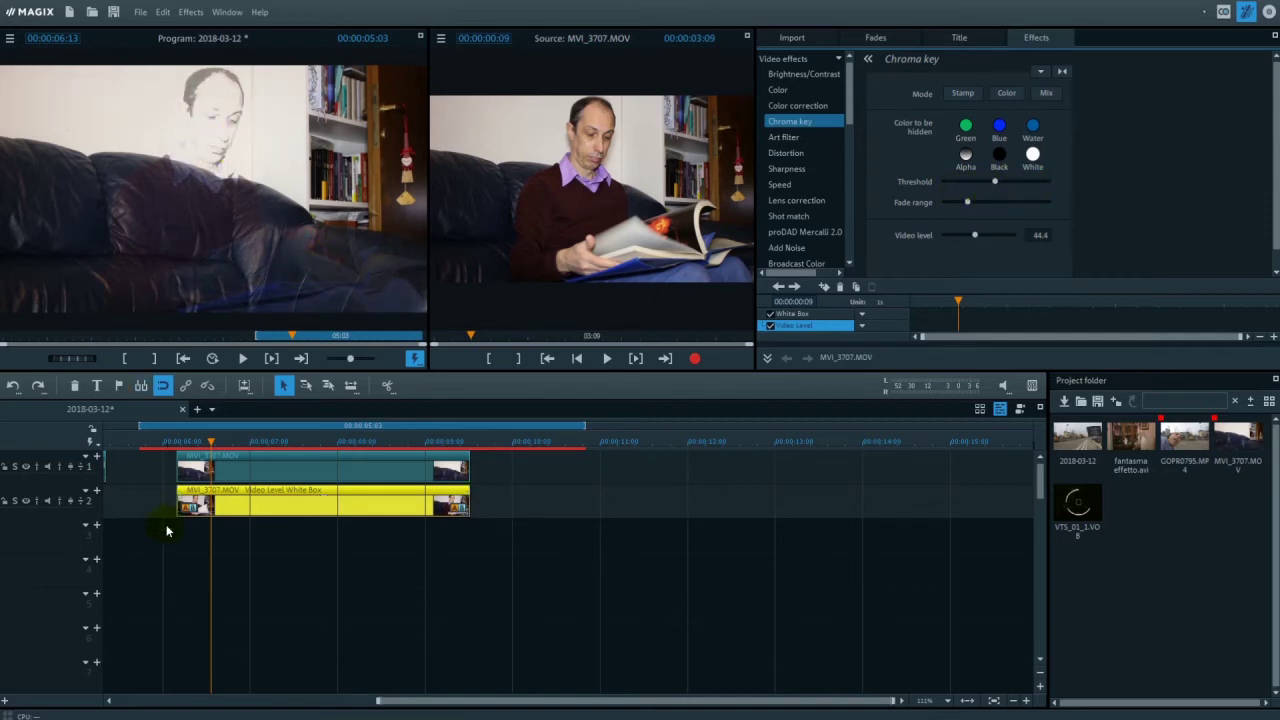
# Step: Play the chroma-keyed man's clip over the empty sofa from near its start to review the ghost effect
pyautogui.click(191, 440)
pyautogui.press('space')
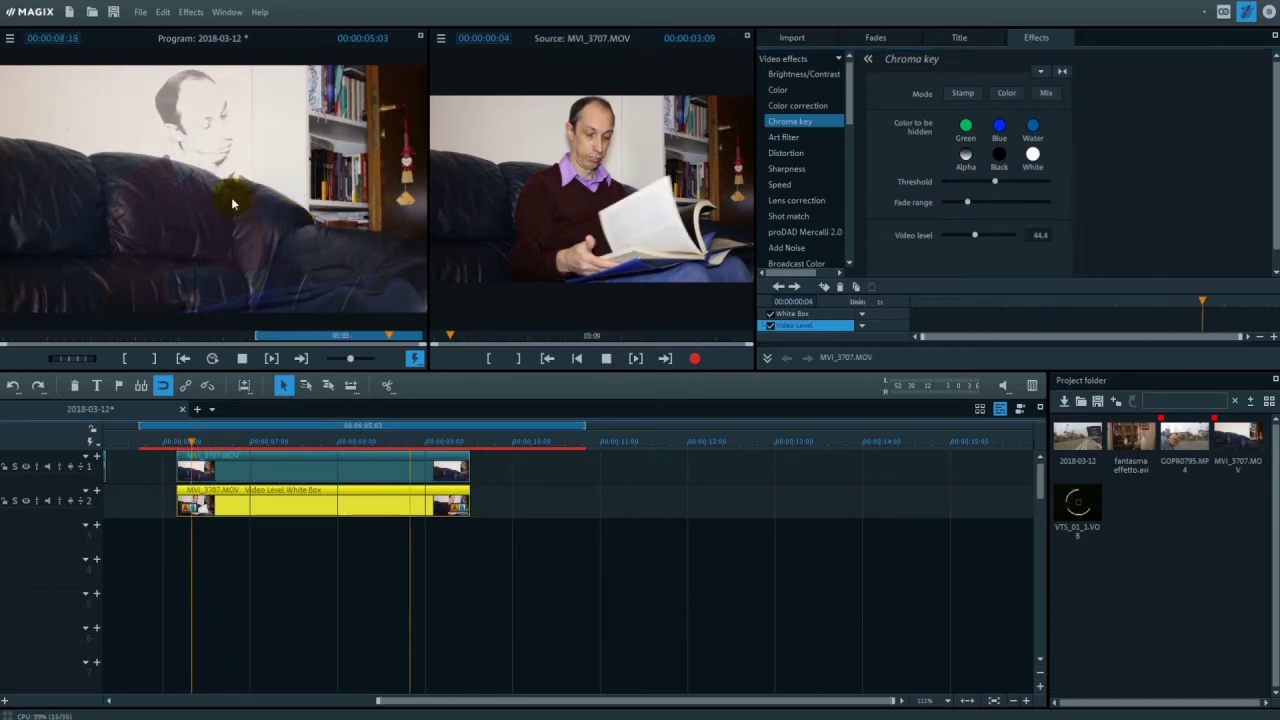
pyautogui.press('space')
pyautogui.click(183, 441)
pyautogui.press('space')
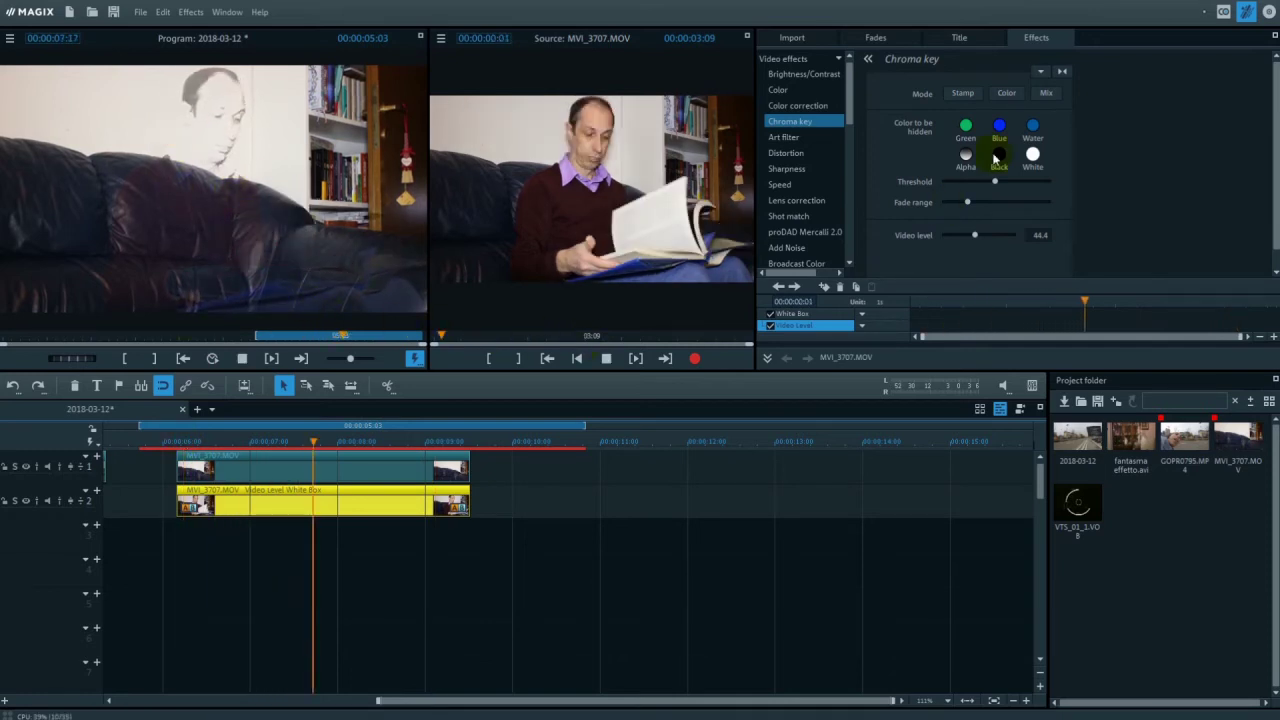
pyautogui.press('space')
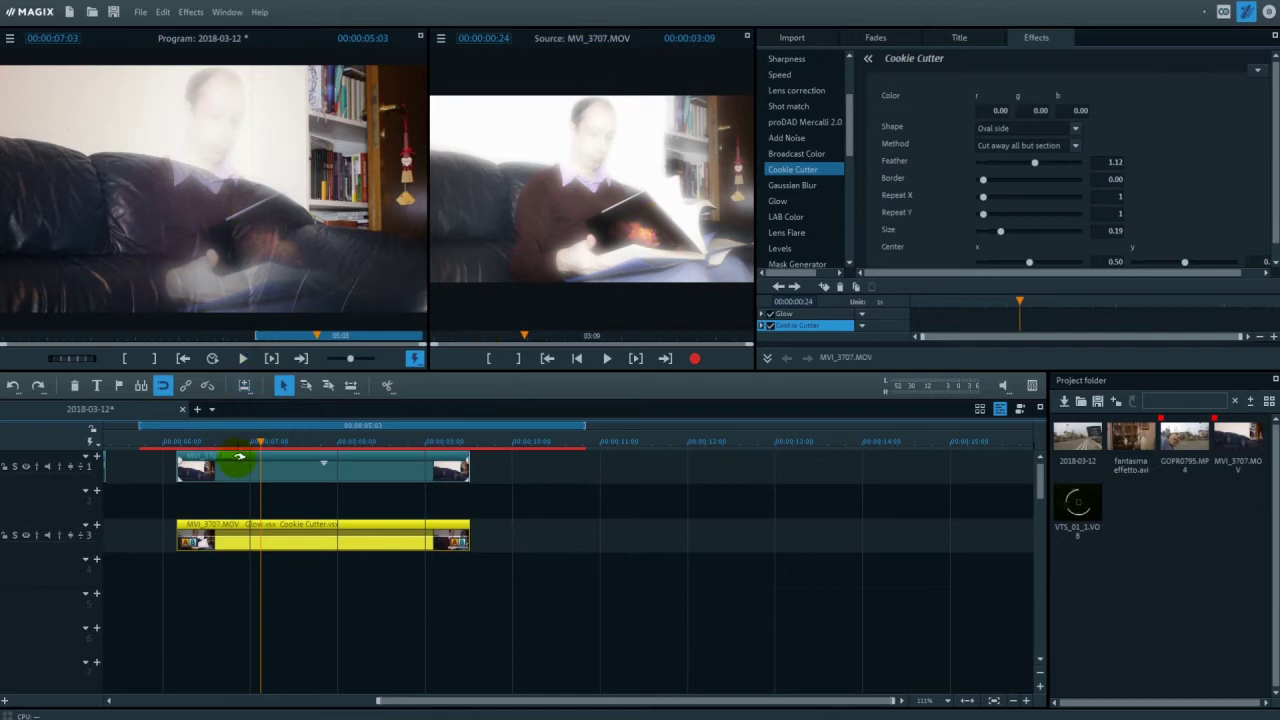
# Step: Play the man's clip on track 3 with the Glow and Cookie Cutter effects over the empty sofa
pyautogui.press('space')
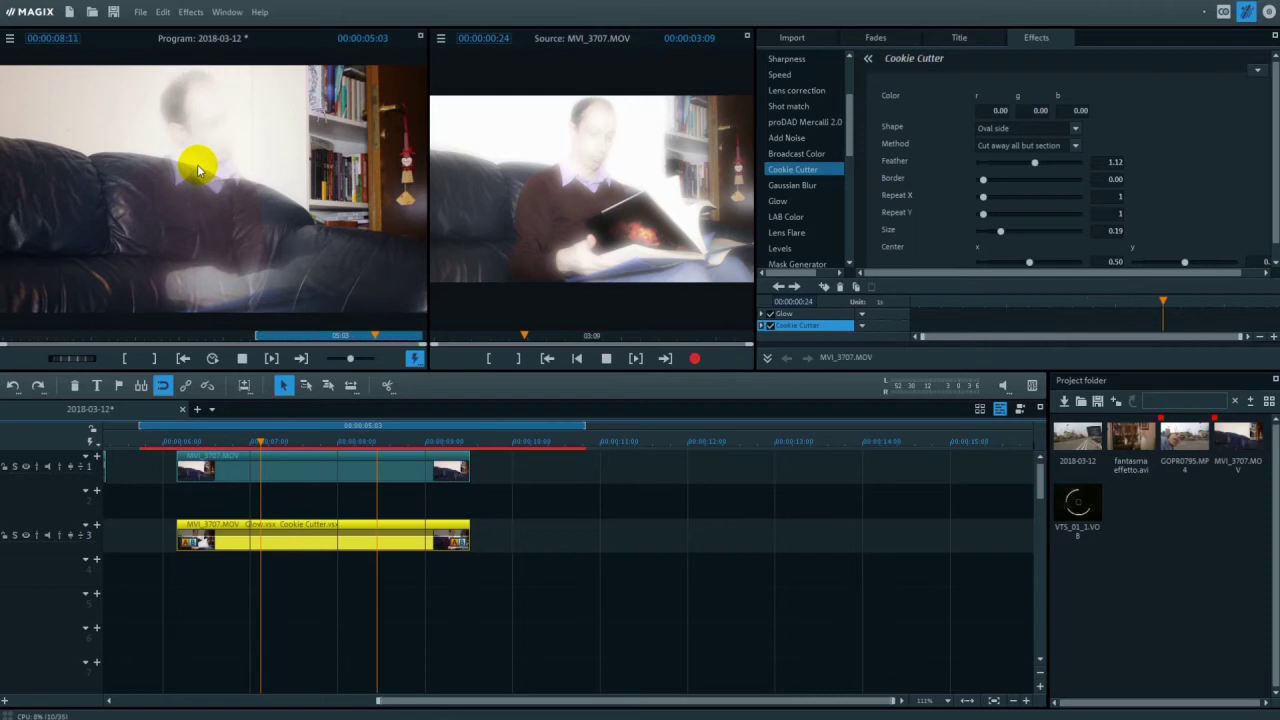
pyautogui.press('space')
pyautogui.moveTo(281, 453); pyautogui.dragTo(261, 443)
# Step: Reset all video effects on the man's clip on track 3
pyautogui.click(320, 530)
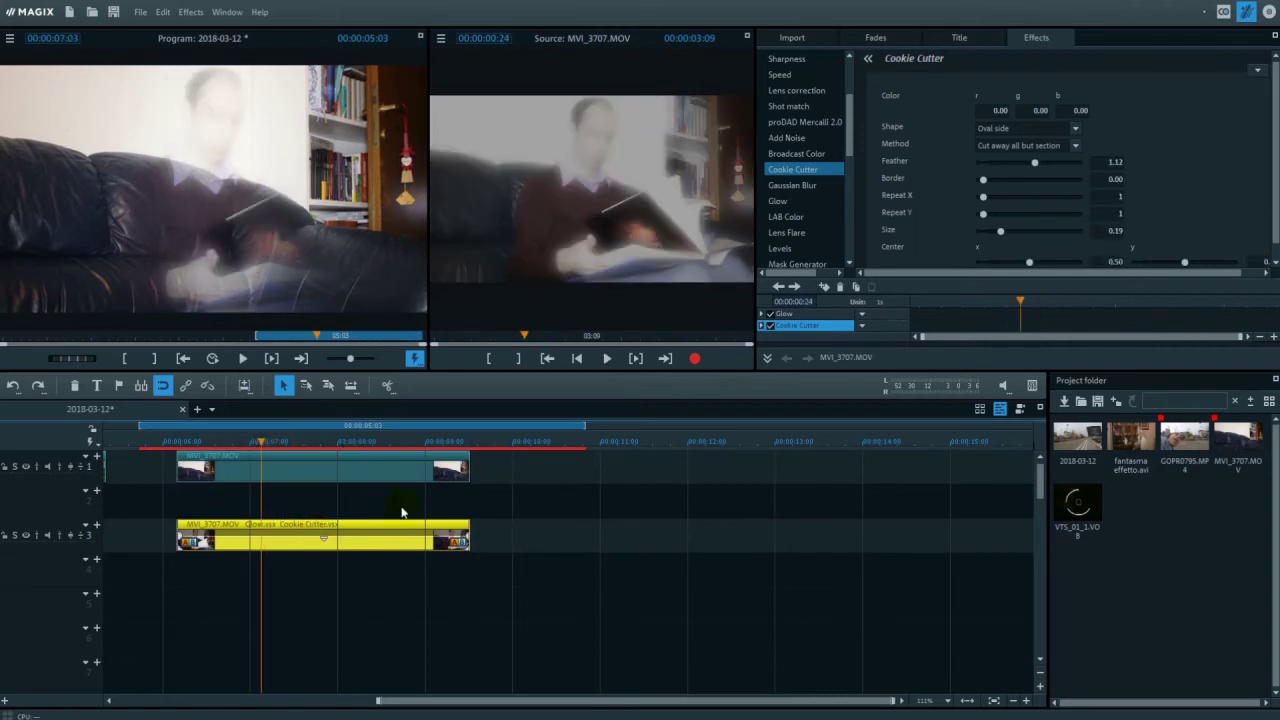
pyautogui.rightClick(390, 539)
pyautogui.moveTo(443, 445)
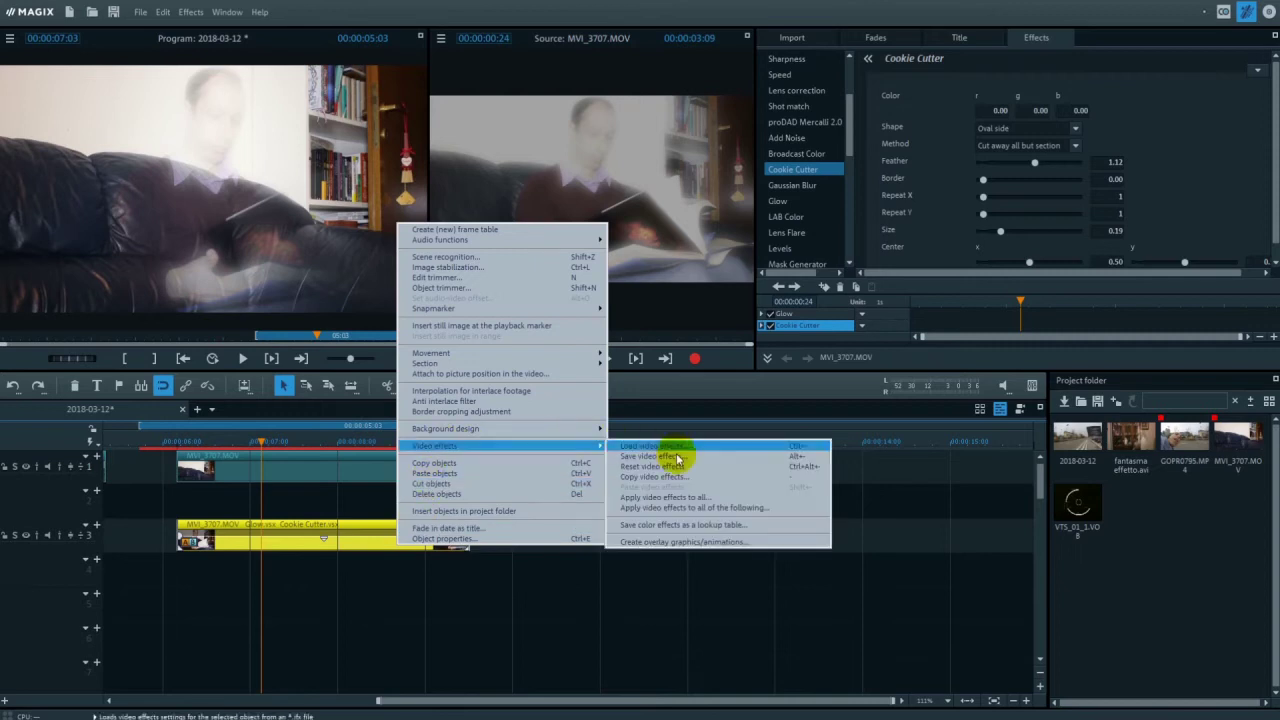
pyautogui.click(672, 467)
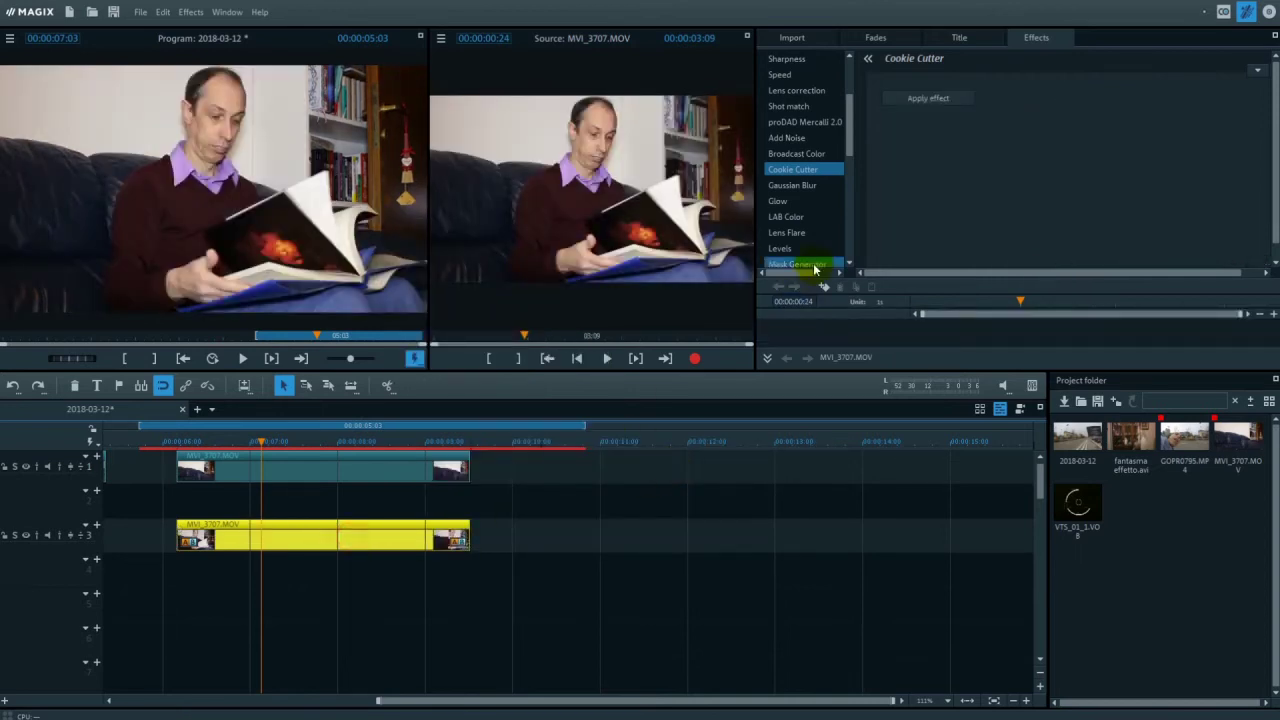
# Step: Apply the Cookie Cutter effect to the man's clip and set its shape to Oval side
pyautogui.moveTo(854, 130)
pyautogui.mouseDown()
pyautogui.moveTo(857, 95)
pyautogui.moveTo(857, 131)
pyautogui.mouseUp()
pyautogui.click(950, 99)
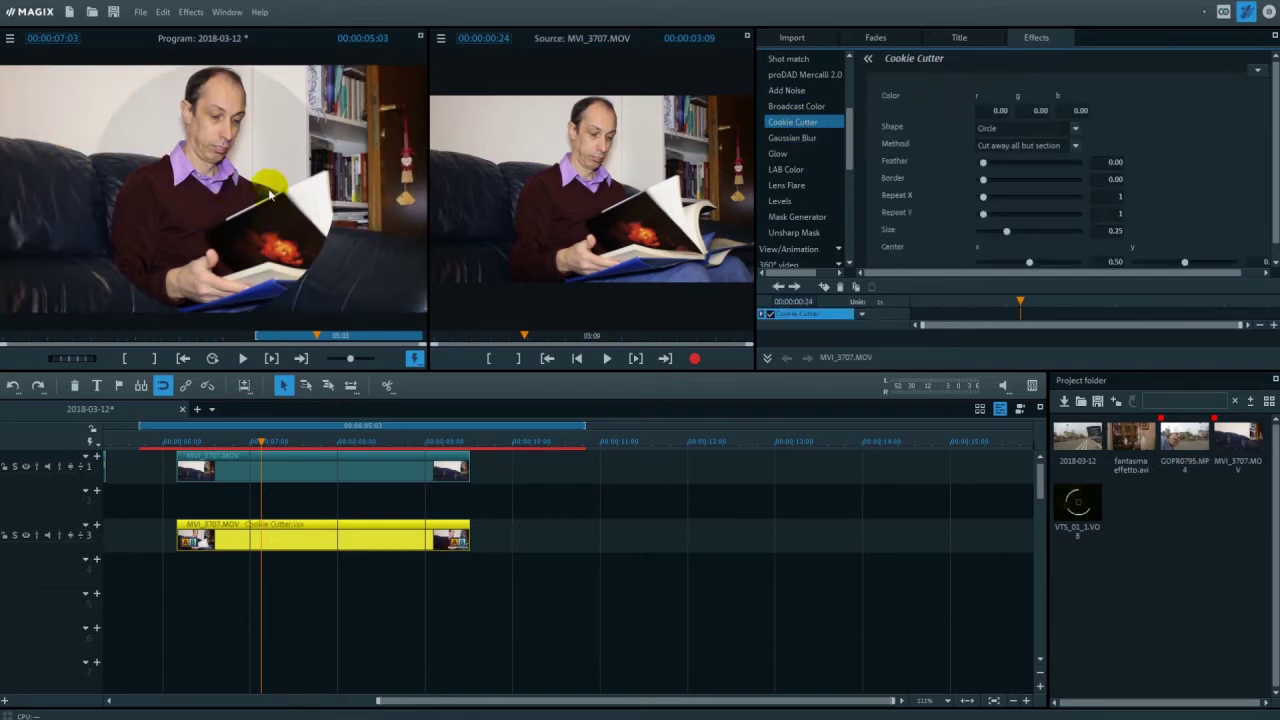
pyautogui.click(1076, 128)
pyautogui.click(1005, 171)
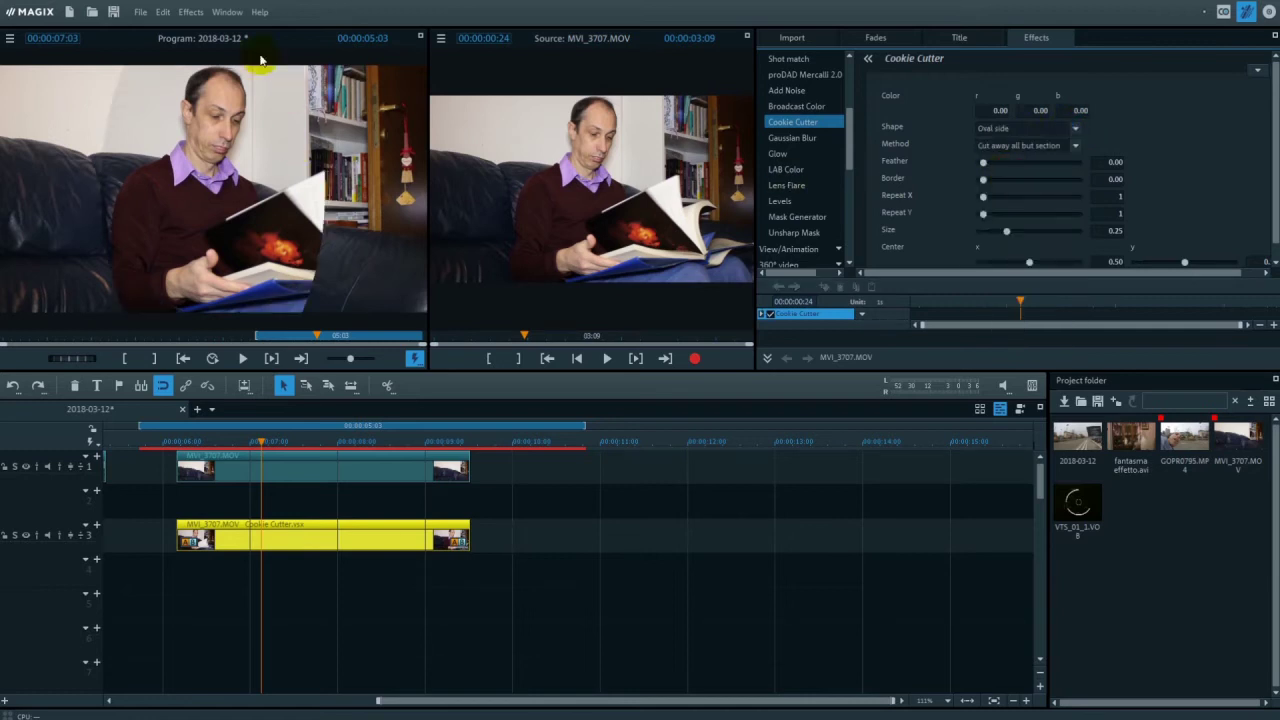
# Step: Set the Cookie Cutter's feather to 1.49 and its size to 0.13
pyautogui.moveTo(983, 168); pyautogui.dragTo(1012, 168)
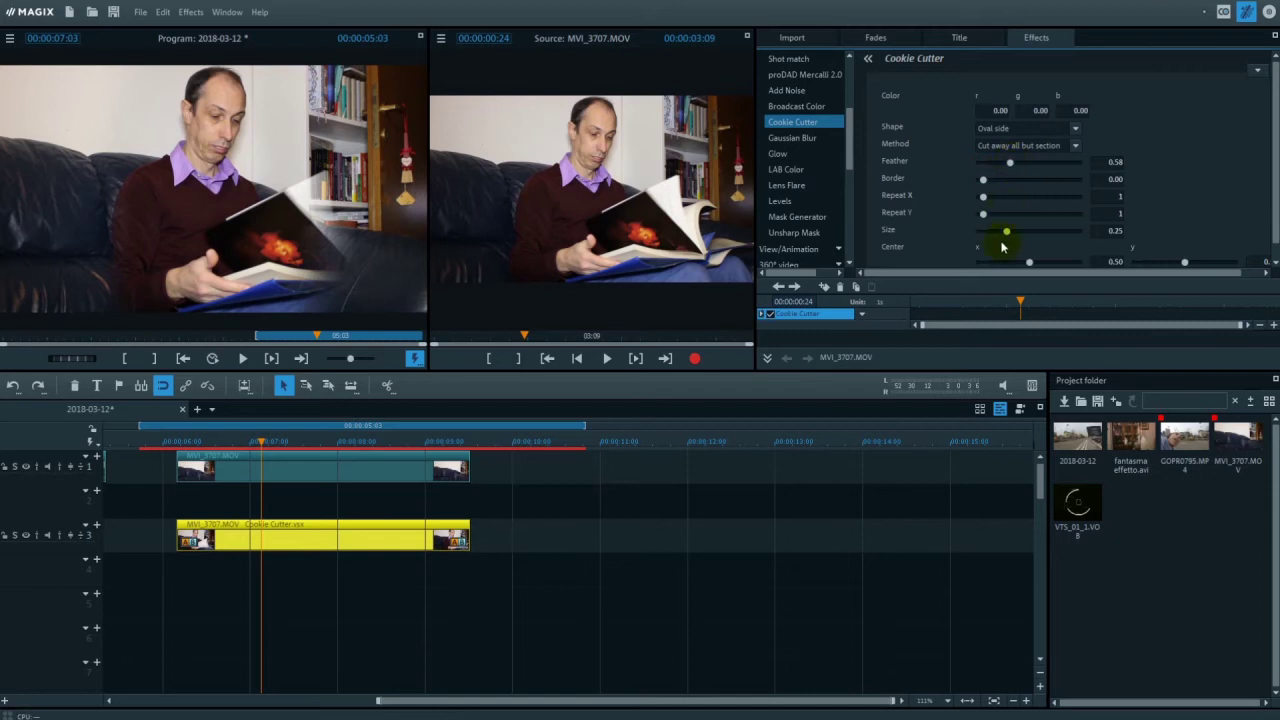
pyautogui.moveTo(1008, 236); pyautogui.dragTo(993, 240)
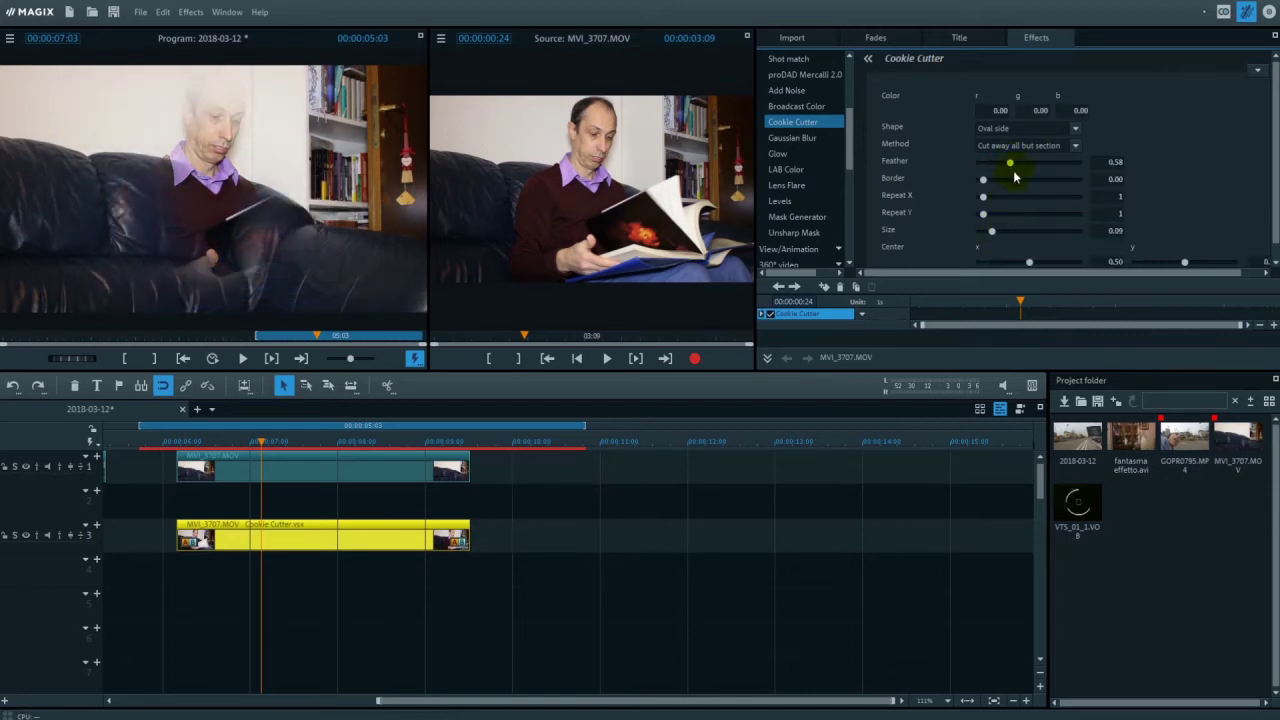
pyautogui.moveTo(1010, 168); pyautogui.dragTo(1034, 169)
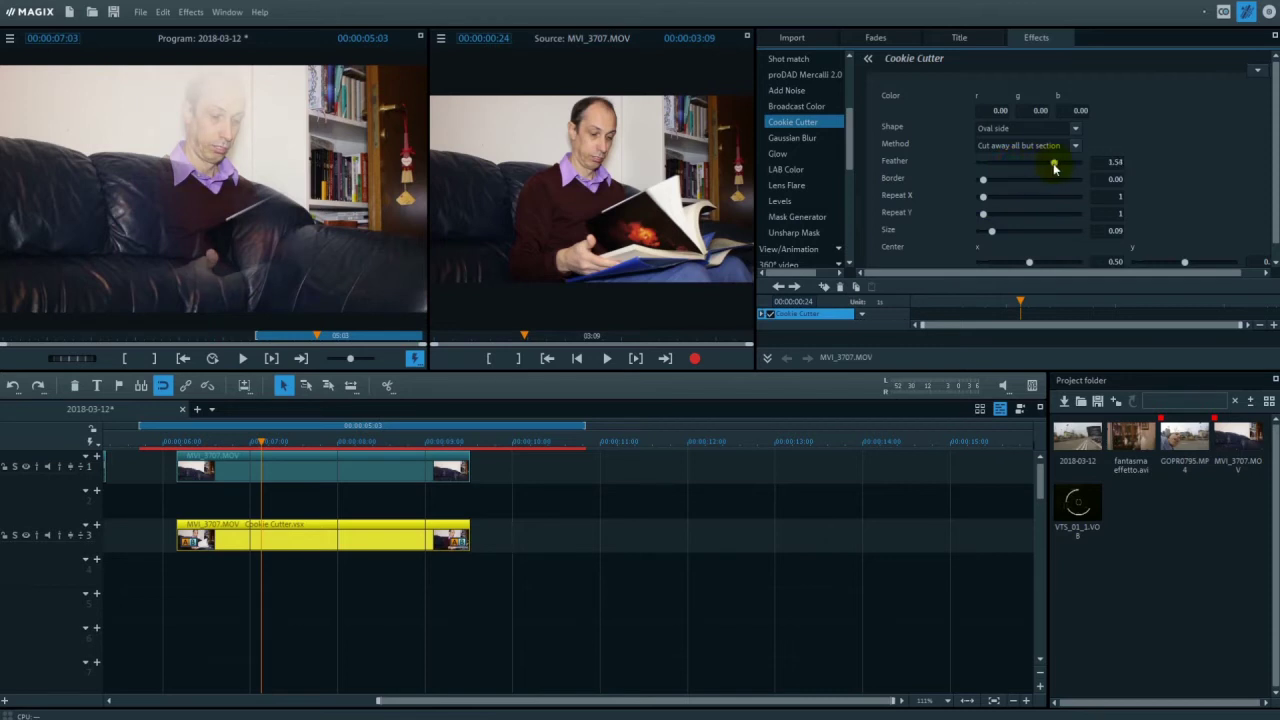
pyautogui.moveTo(994, 233); pyautogui.dragTo(997, 234)
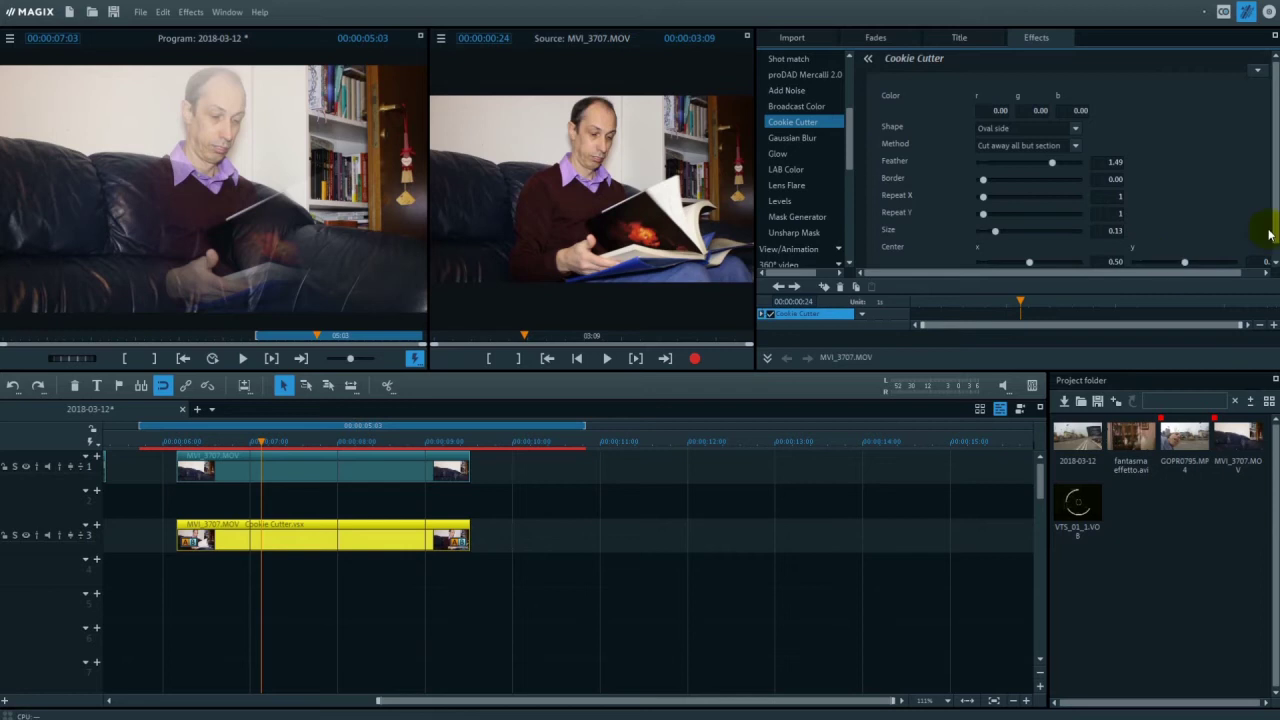
# Step: Slightly lower the opacity of the man's clip on track 3
pyautogui.scroll(-1, 1274, 200)
pyautogui.scroll(1, 1270, 200)
pyautogui.click(324, 530)
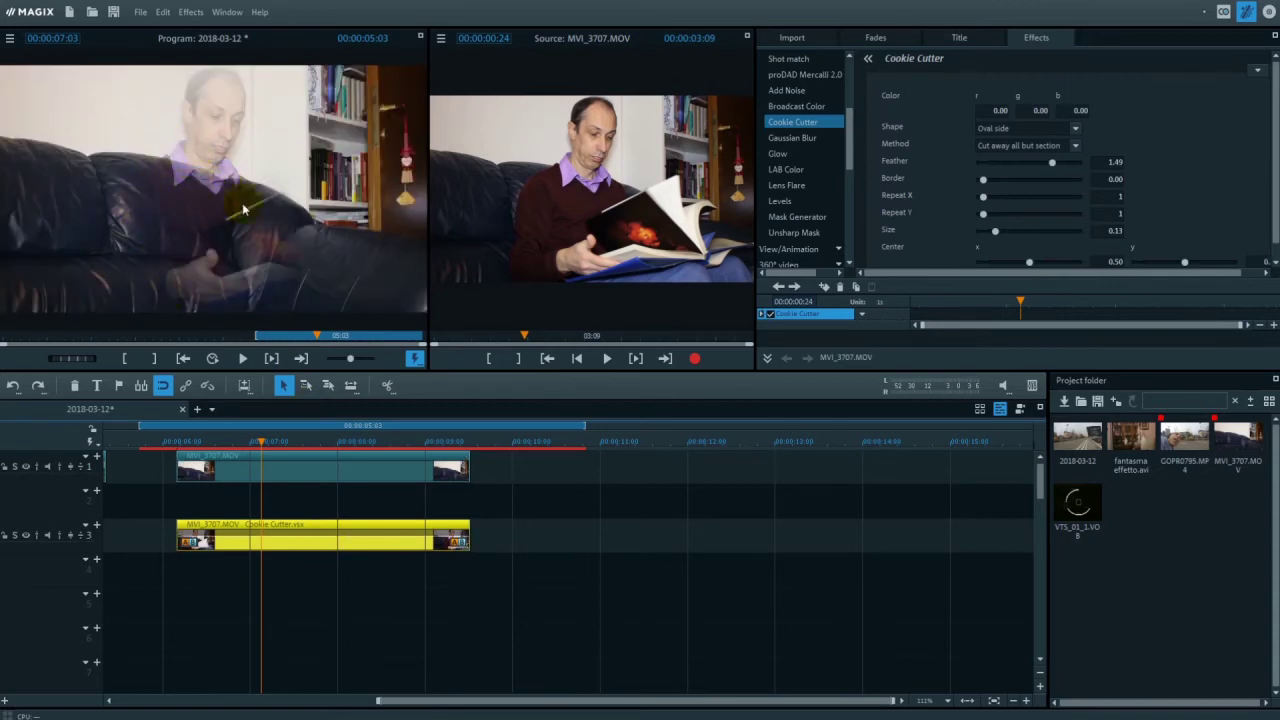
# Step: Apply the Glow effect to the man's clip with glow percent 0.04, intensity 2.75 and suppression 0.17
pyautogui.click(830, 153)
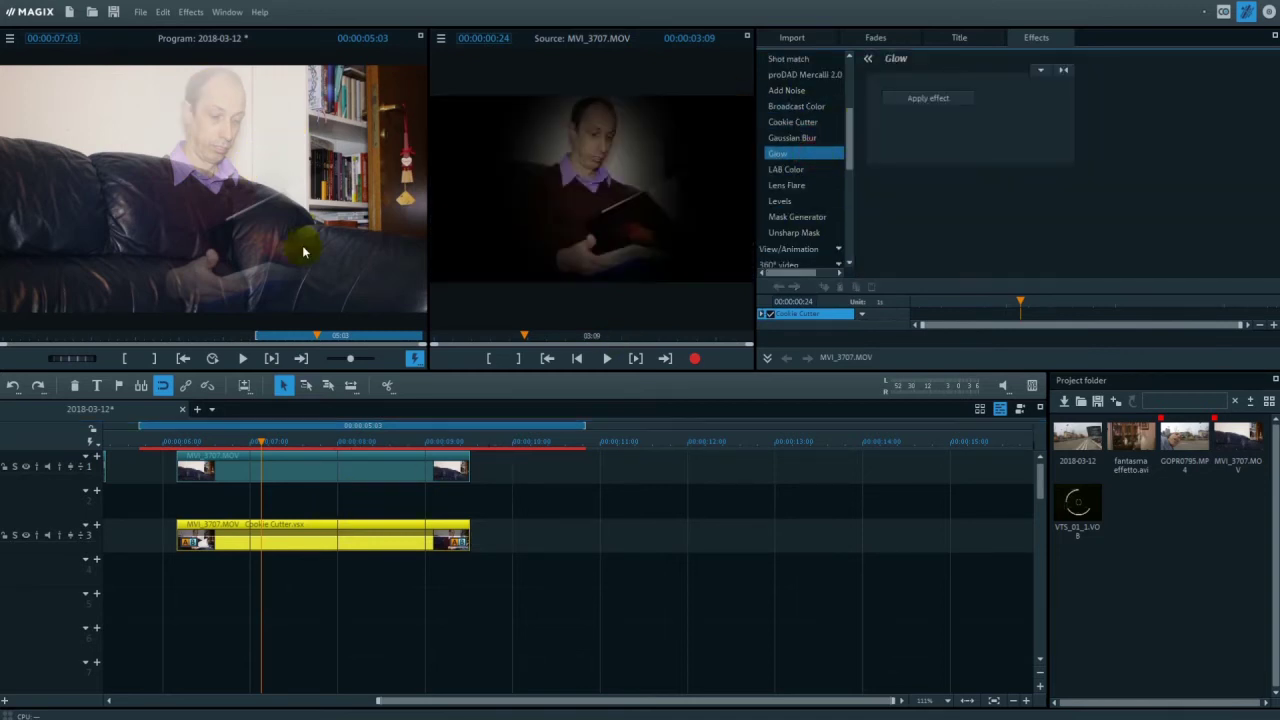
pyautogui.click(911, 100)
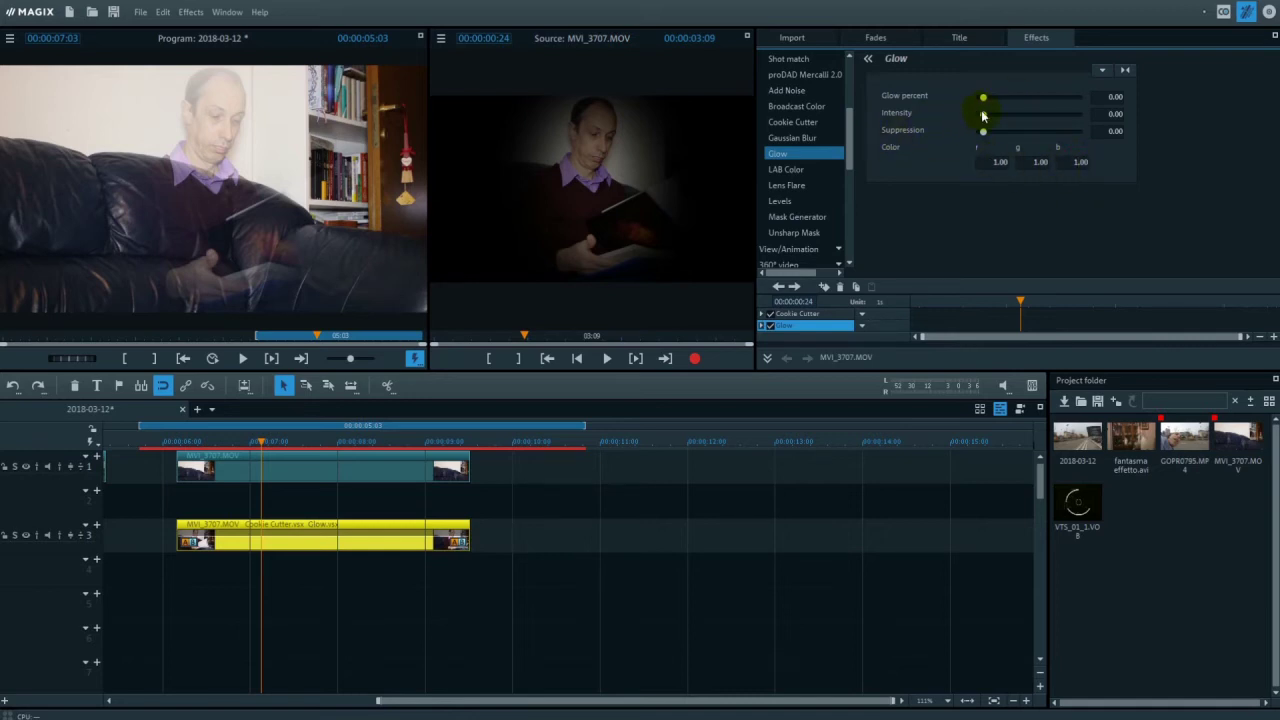
pyautogui.moveTo(985, 118); pyautogui.dragTo(992, 98)
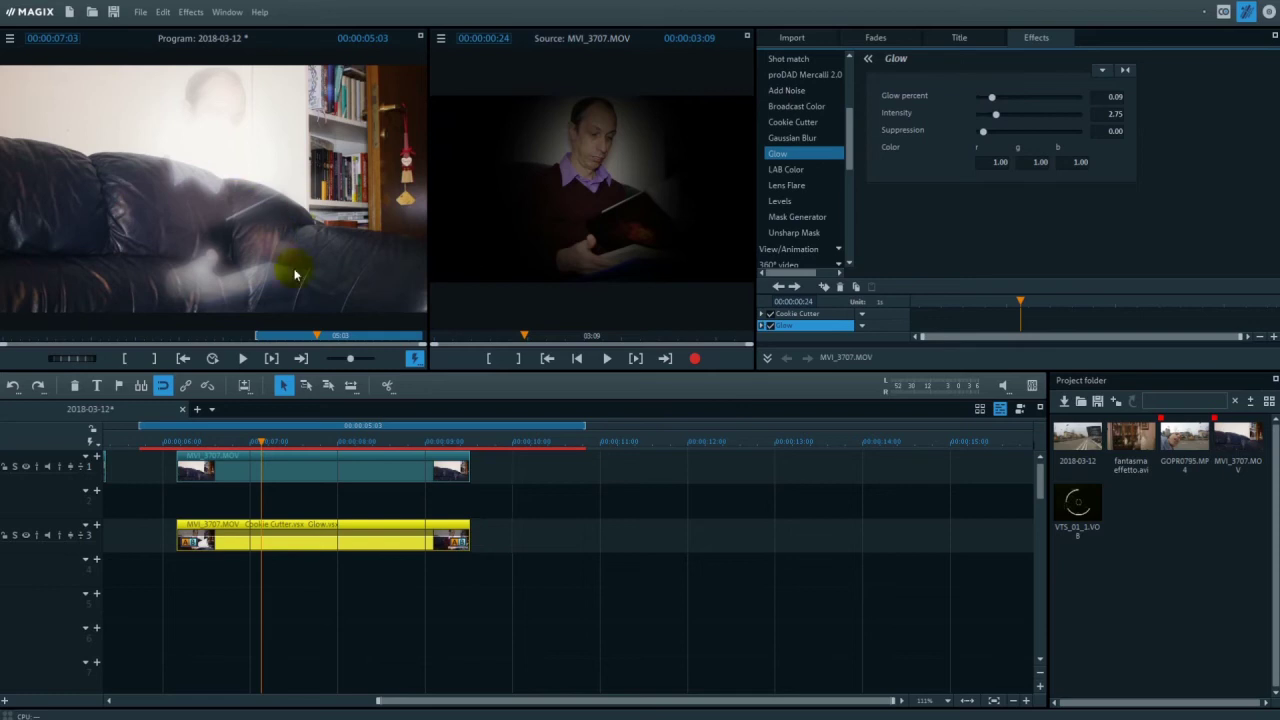
pyautogui.moveTo(986, 137)
pyautogui.mouseDown()
pyautogui.moveTo(1008, 131)
pyautogui.moveTo(996, 130)
pyautogui.mouseUp()
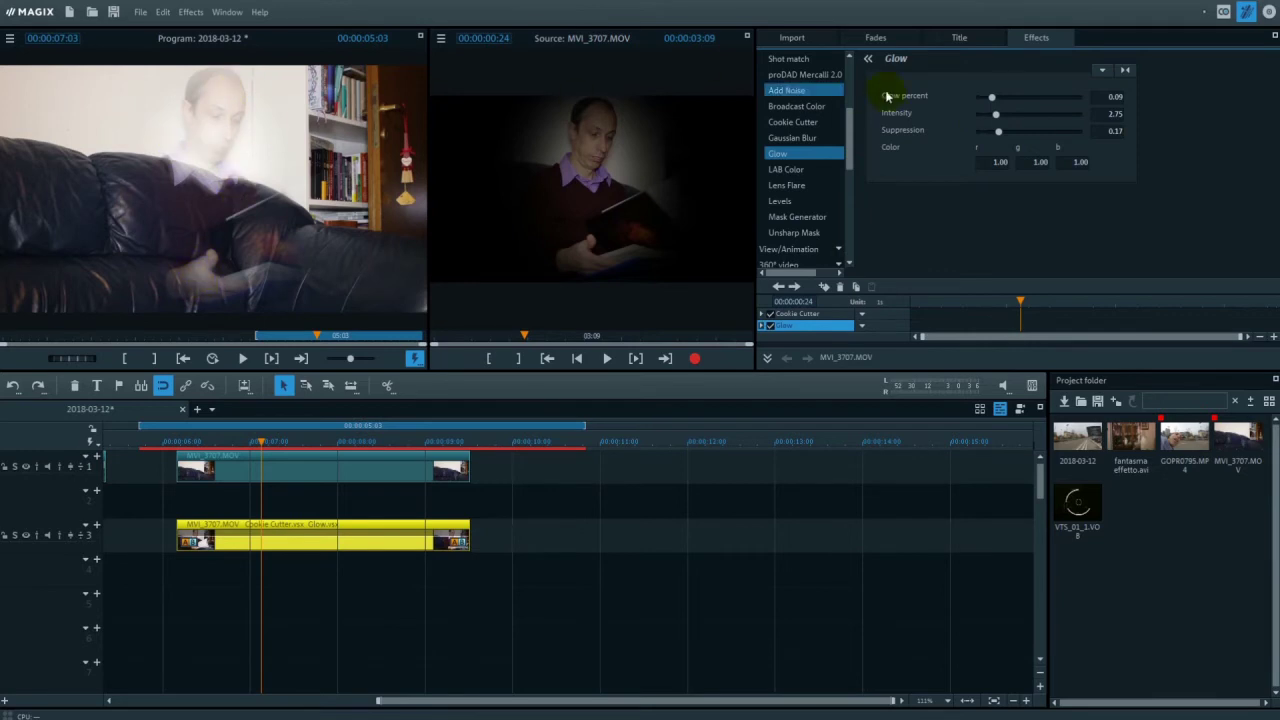
pyautogui.moveTo(992, 97)
pyautogui.mouseDown()
pyautogui.moveTo(1005, 103)
pyautogui.moveTo(987, 100)
pyautogui.mouseUp()
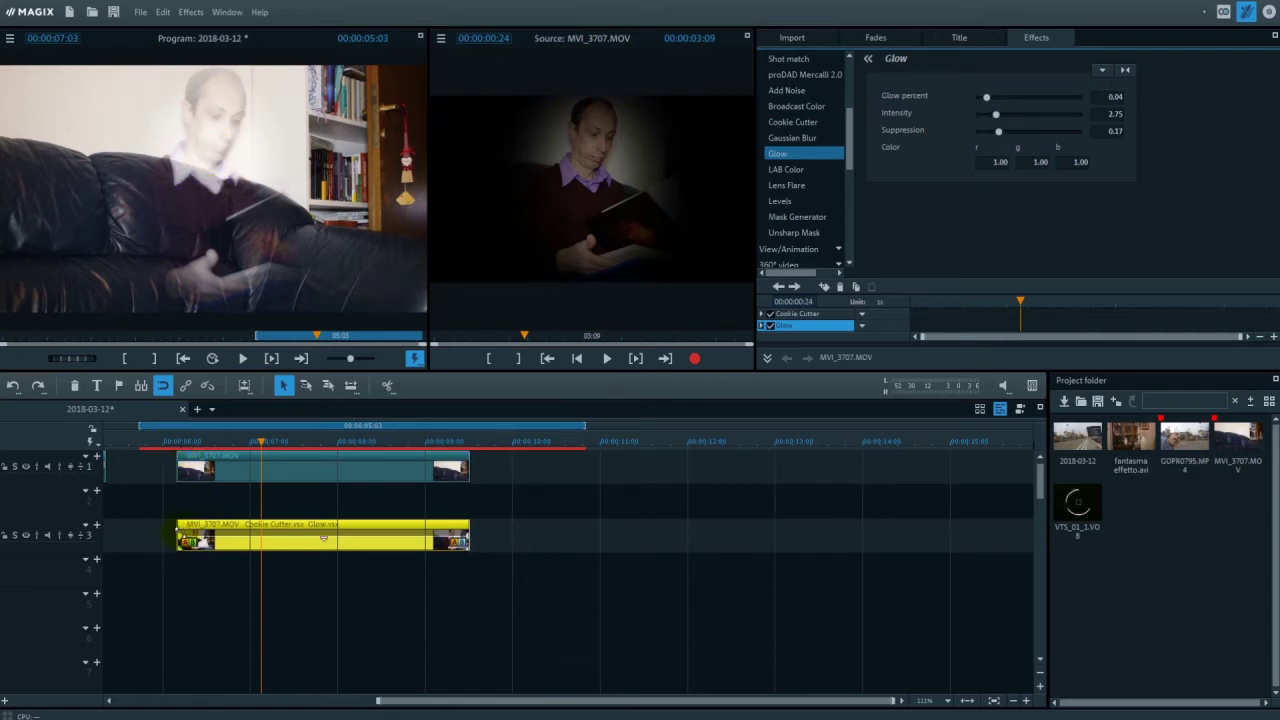
# Step: Shorten the man's clip at both ends, fade it in and out over the empty sofa, and play the result
pyautogui.moveTo(323, 538); pyautogui.dragTo(403, 538)
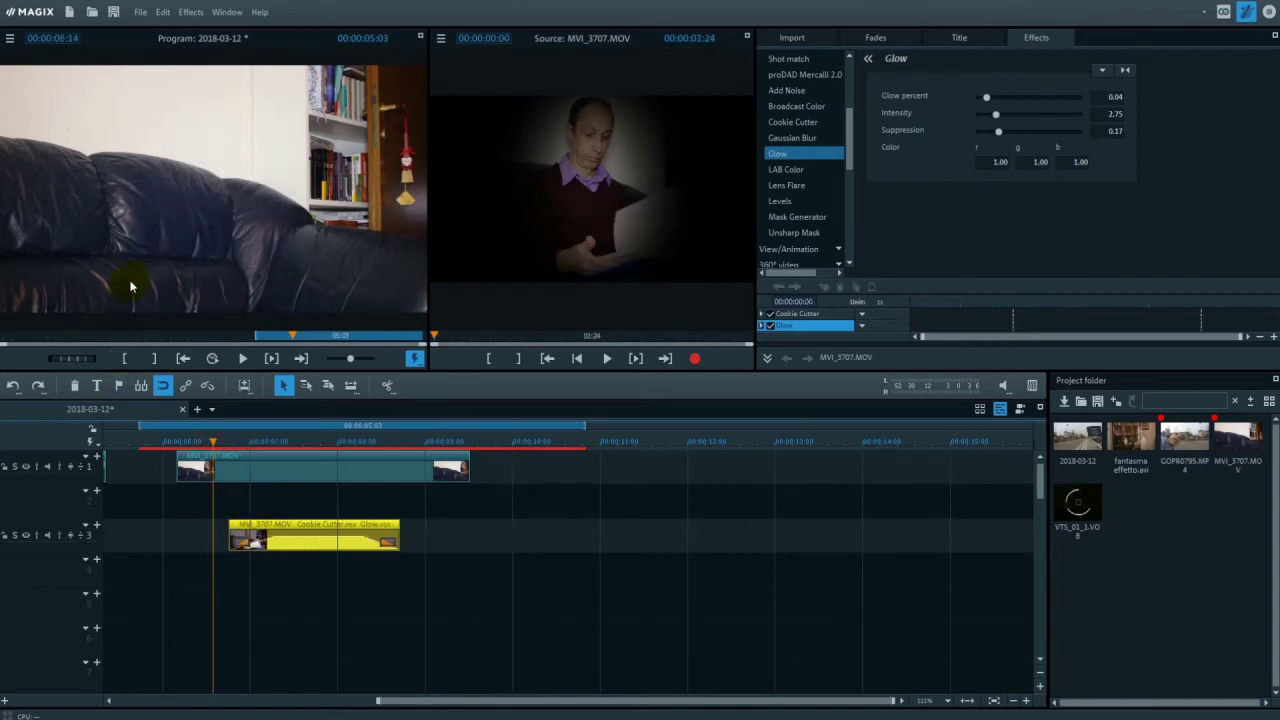
pyautogui.press('space')
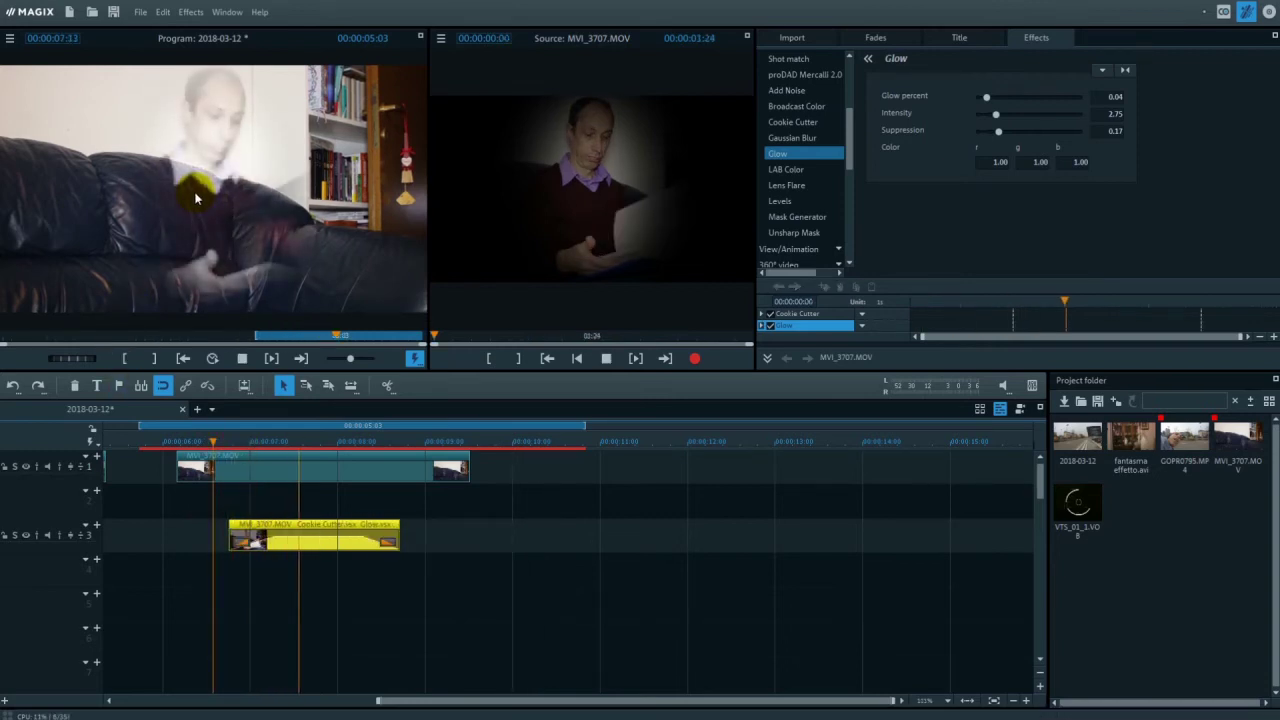
pyautogui.press('space')
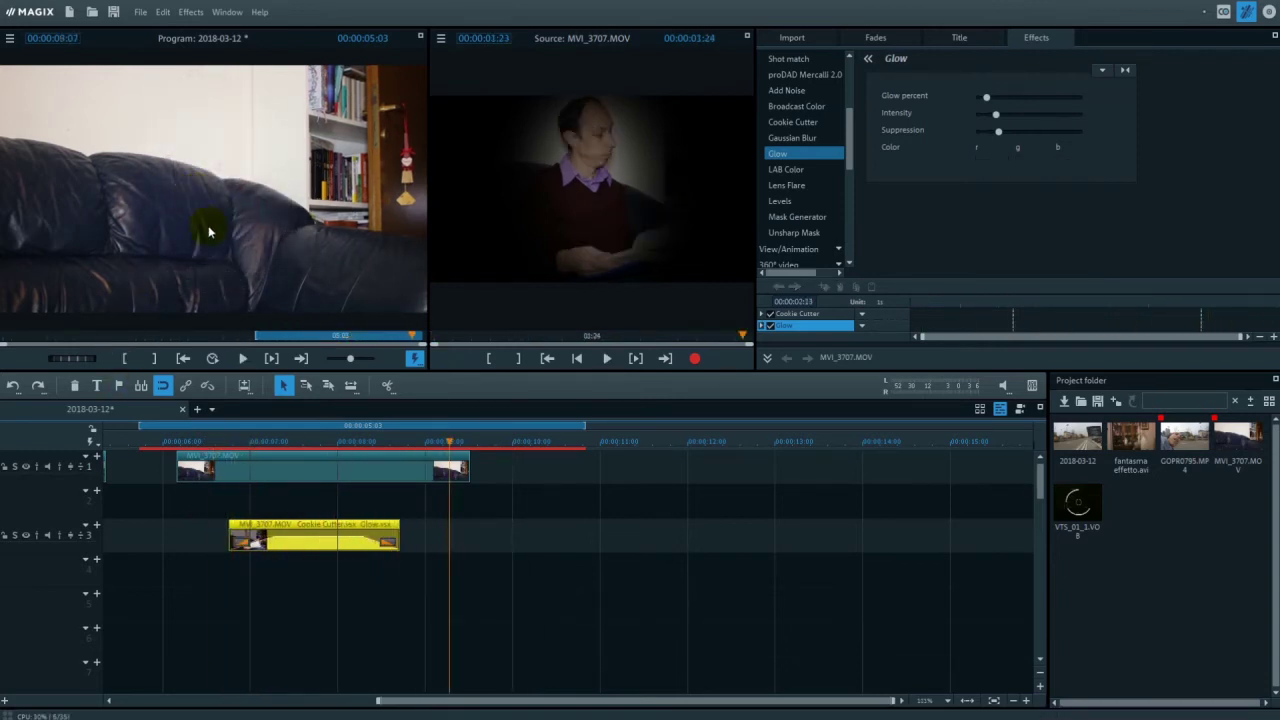
# Step: Move the man's clip on track 3 earlier above the empty sofa clip
pyautogui.moveTo(275, 537)
pyautogui.mouseDown()
pyautogui.moveTo(297, 539)
pyautogui.moveTo(262, 522)
pyautogui.mouseUp()
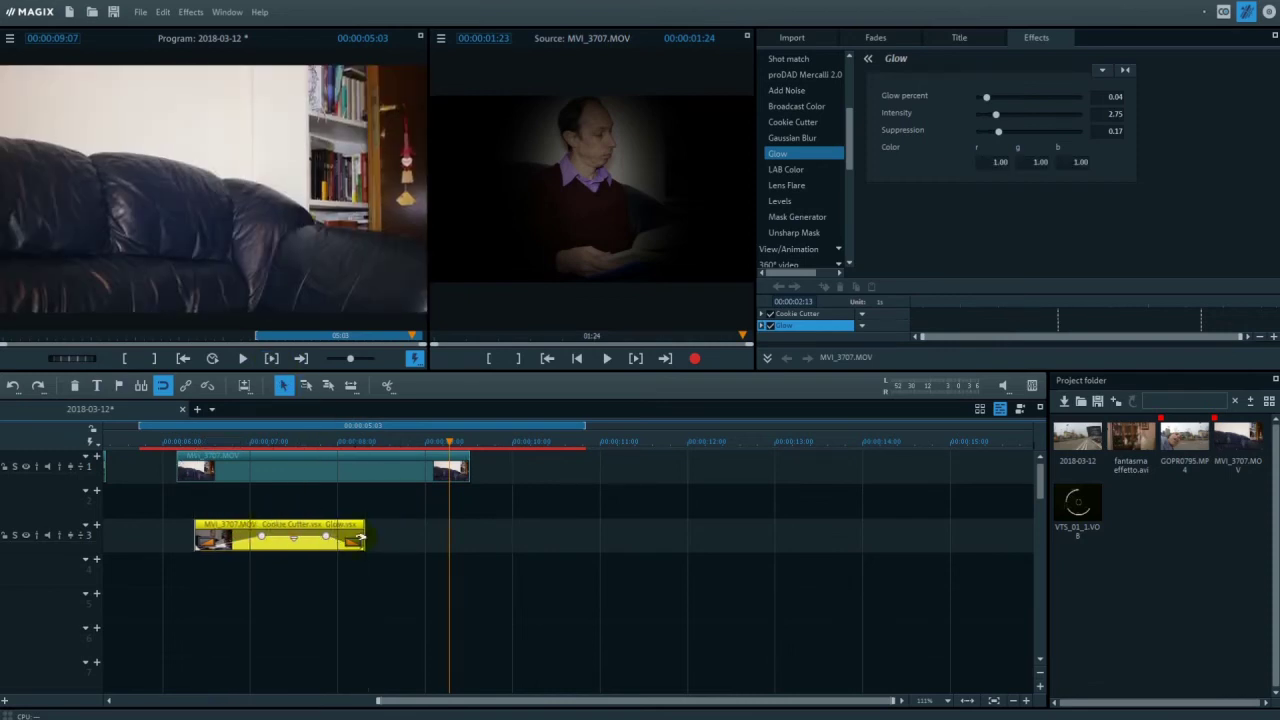
pyautogui.click(365, 537)
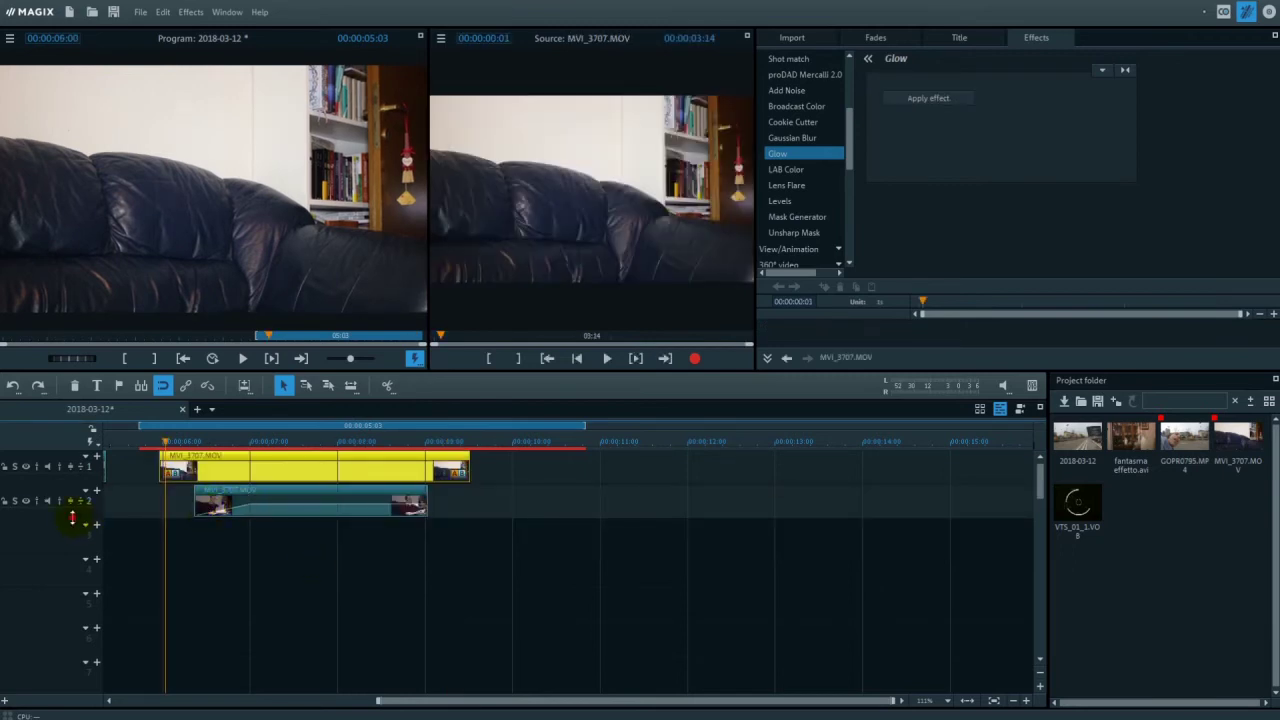
# Step: Enlarge track 2 and play the man's gradual appearance over the empty sofa
pyautogui.moveTo(72, 517); pyautogui.dragTo(114, 541)
pyautogui.press('space')
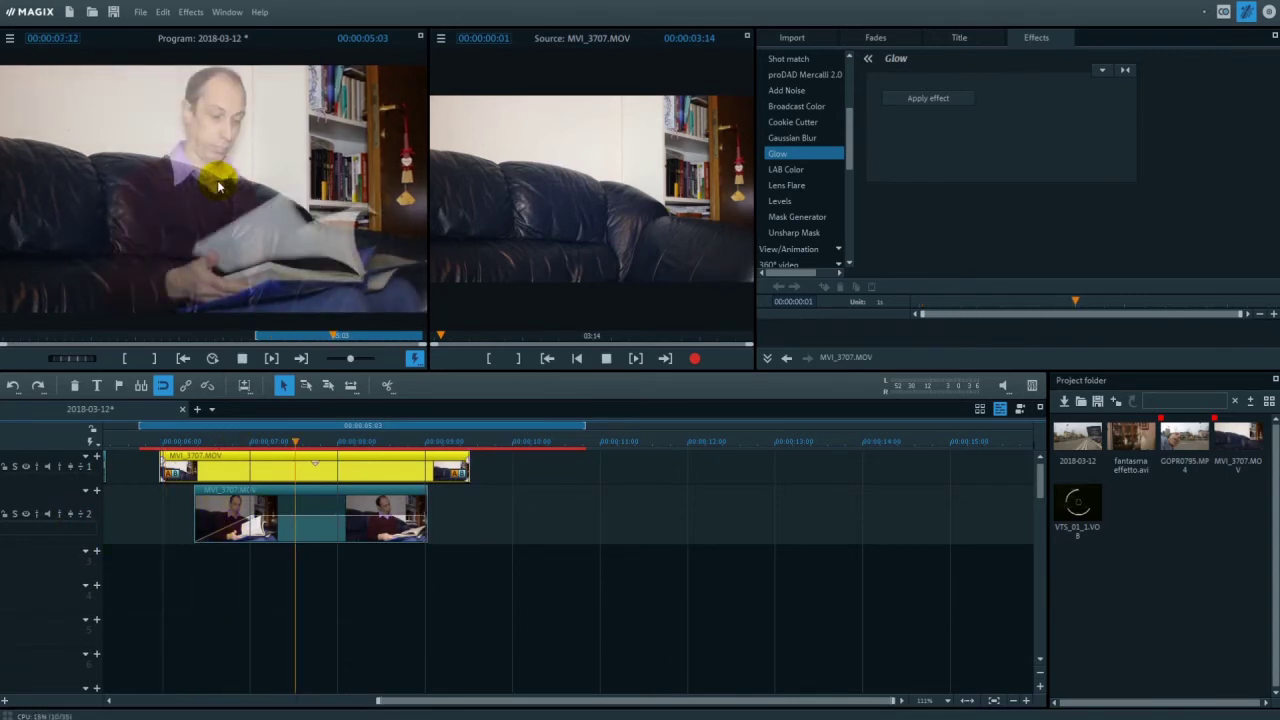
pyautogui.click(177, 441)
pyautogui.press('space')
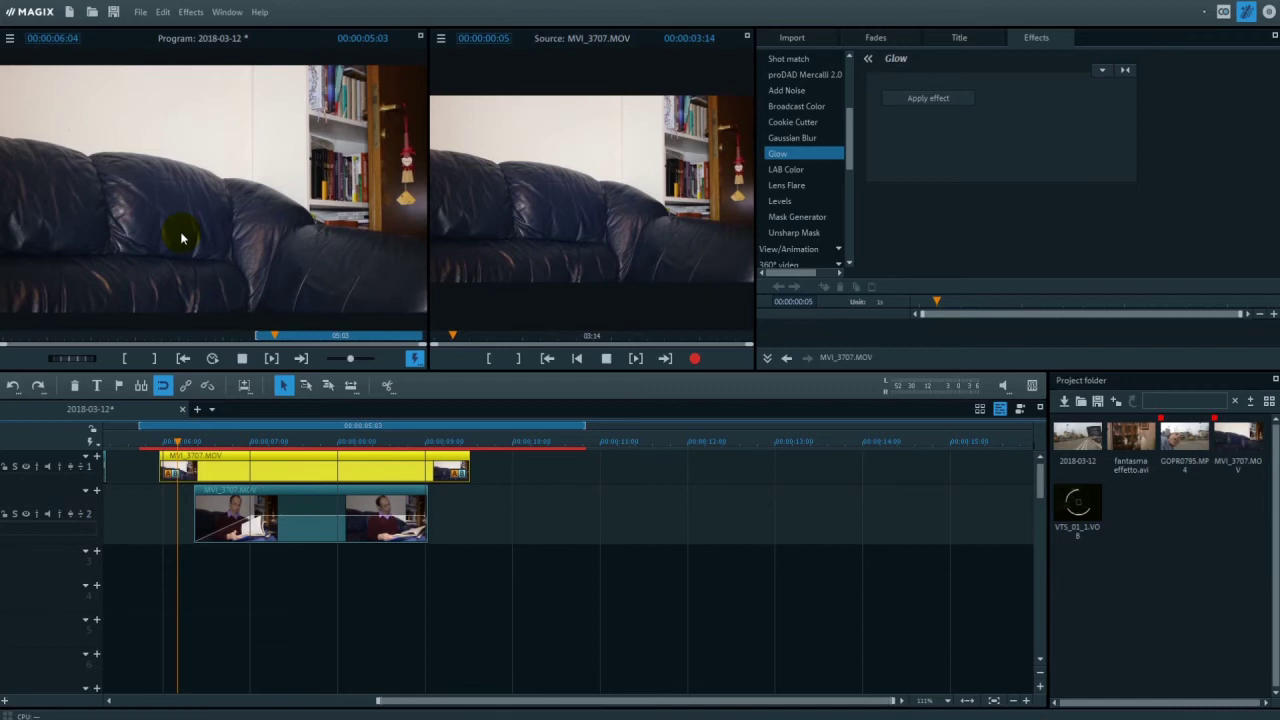
pyautogui.click(208, 533)
pyautogui.click(205, 539)
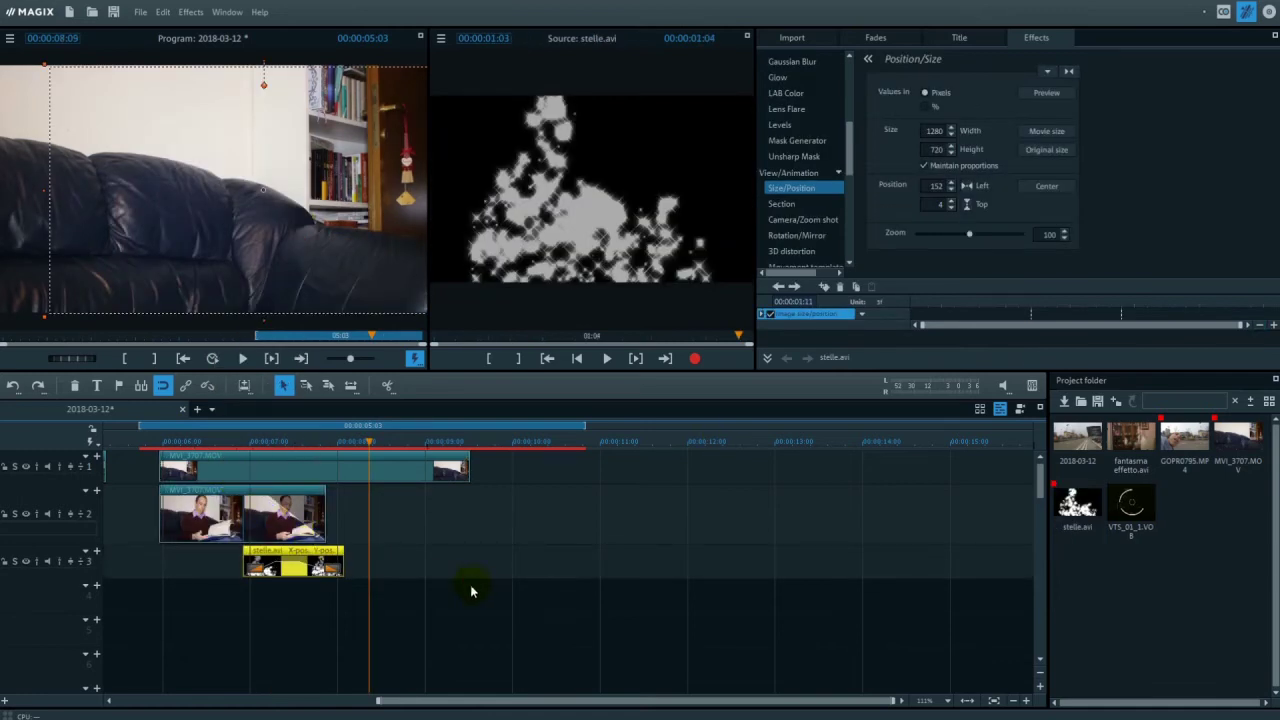
# Step: Play the man's disappearance with the stelle.avi star overlay on track 3
pyautogui.click(453, 518)
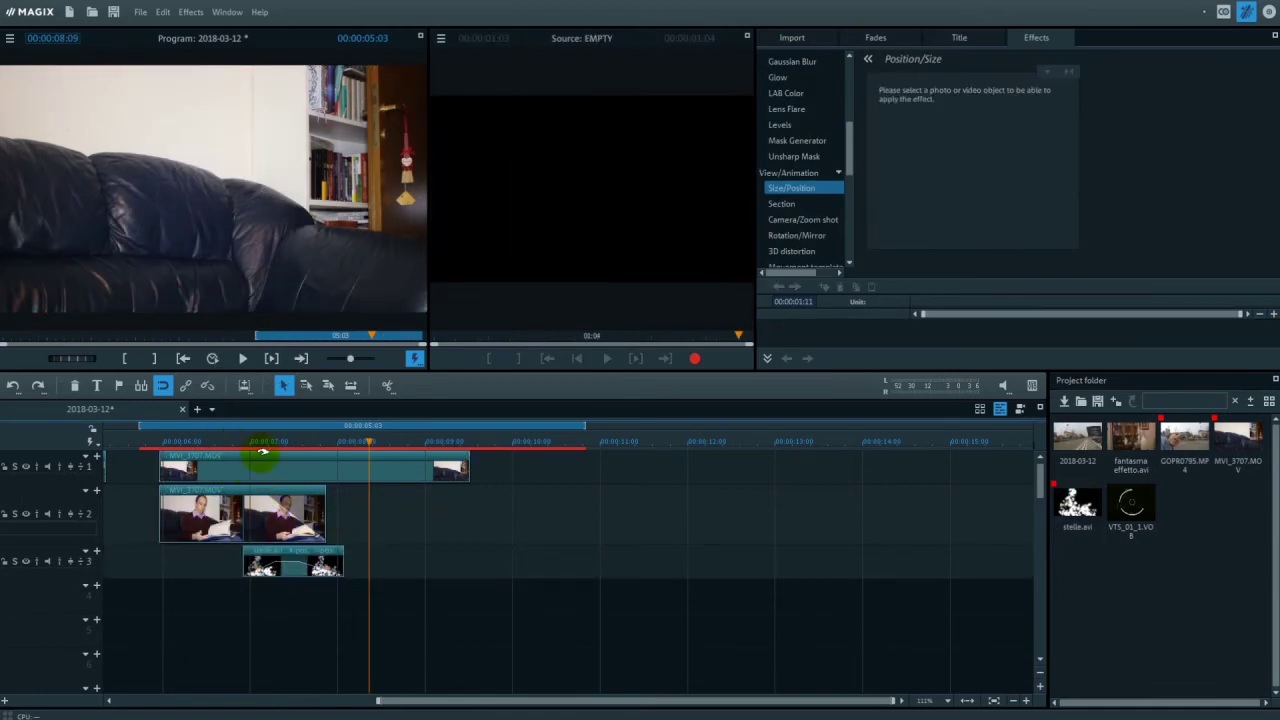
pyautogui.click(186, 441)
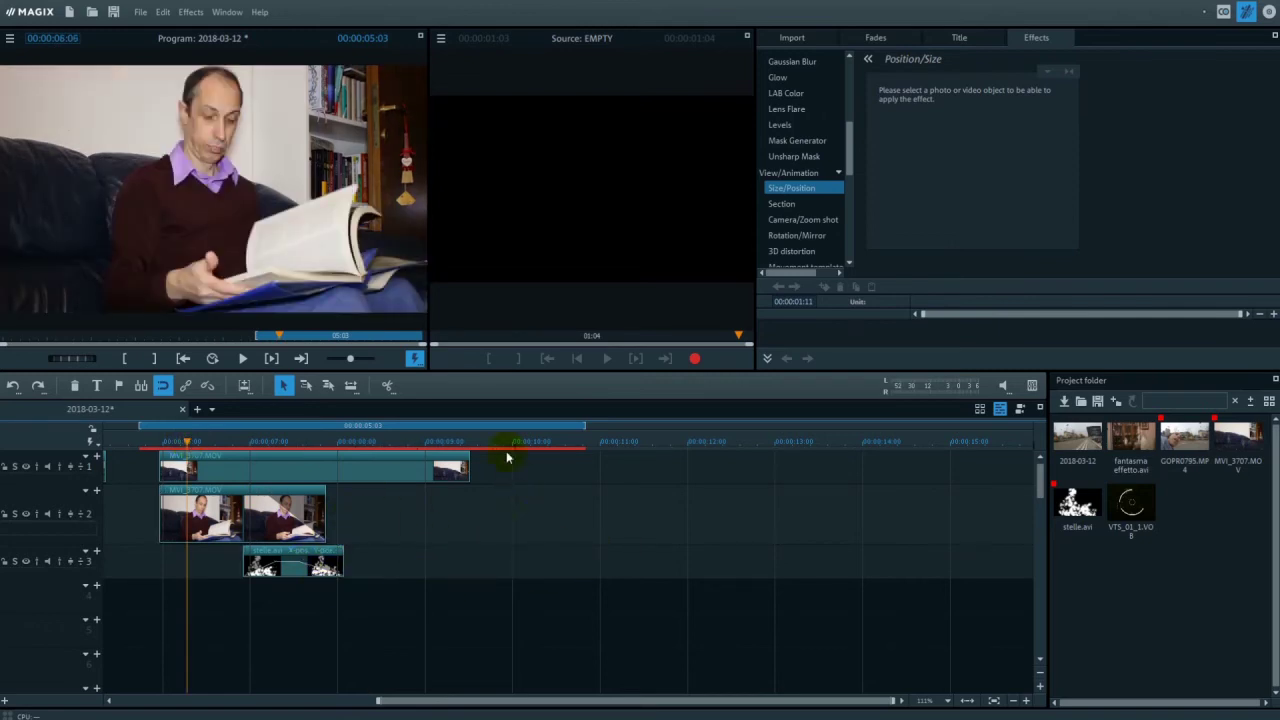
pyautogui.click(300, 358)
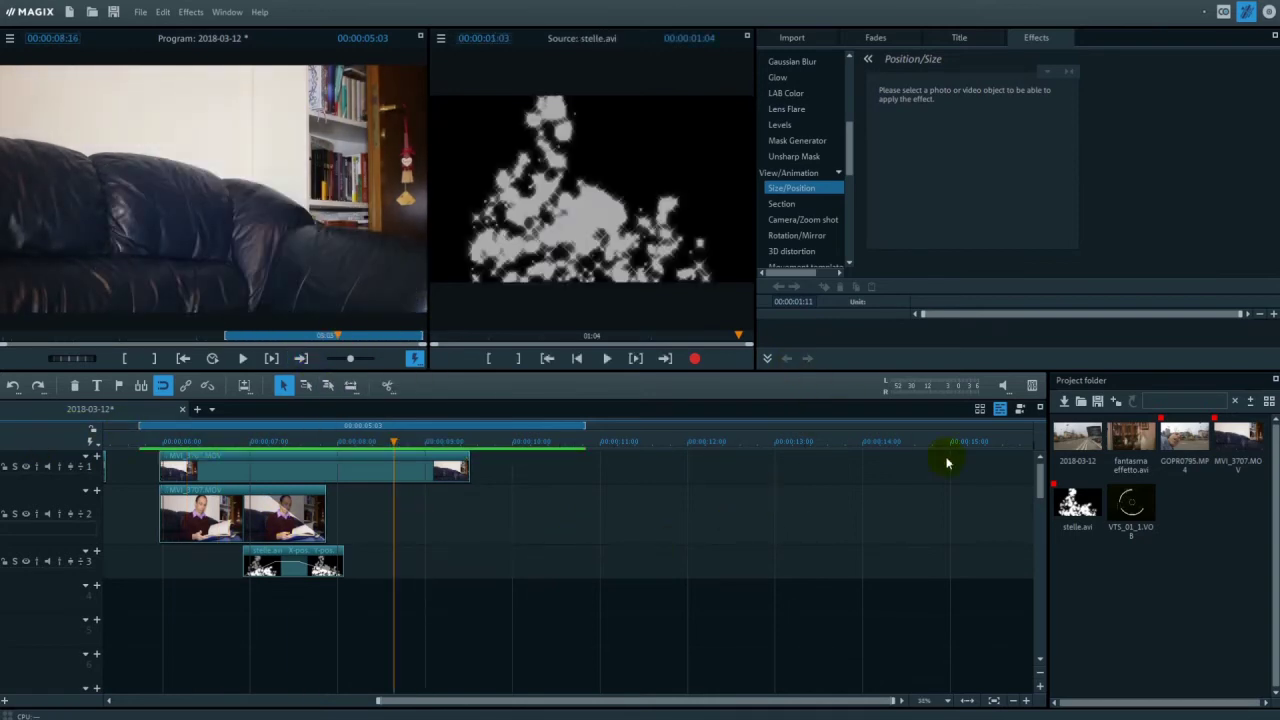
# Step: Add 2018-03-12.jpg and chiave.png one after the other on track 1, leaving chiave.png unadjusted, and show the silhouette
pyautogui.click(805, 38)
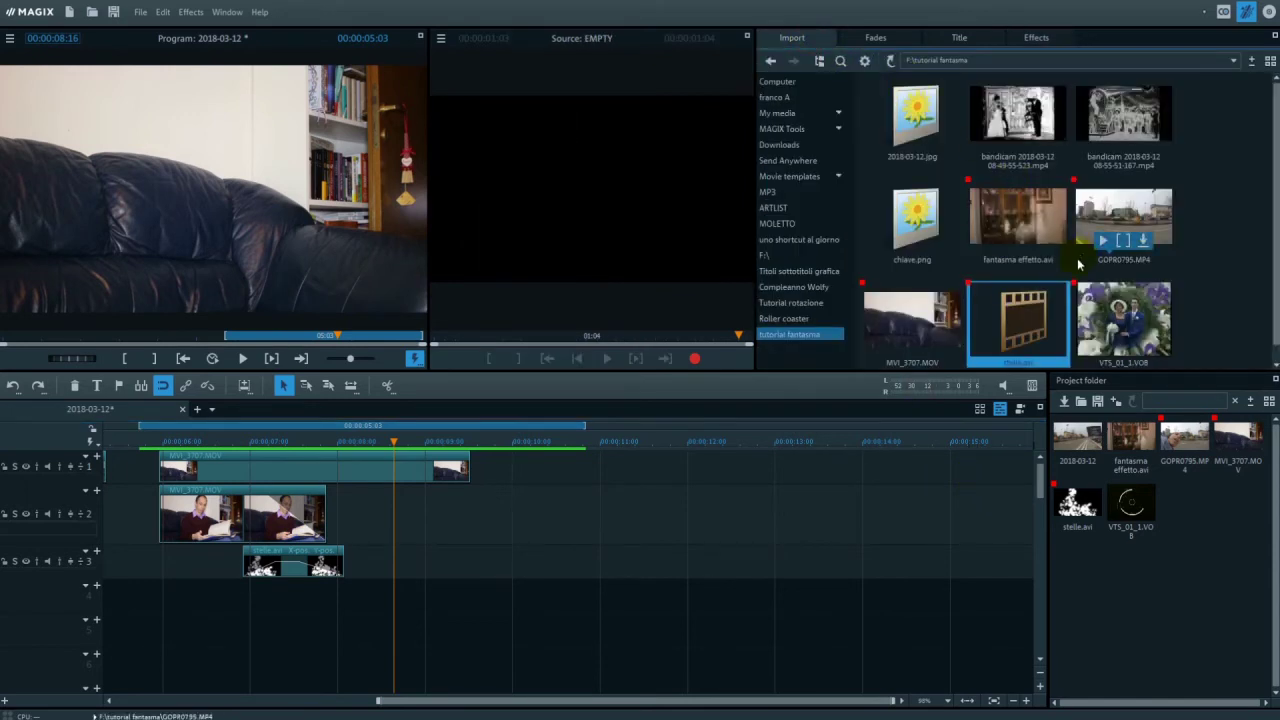
pyautogui.scroll(2, 1076, 267)
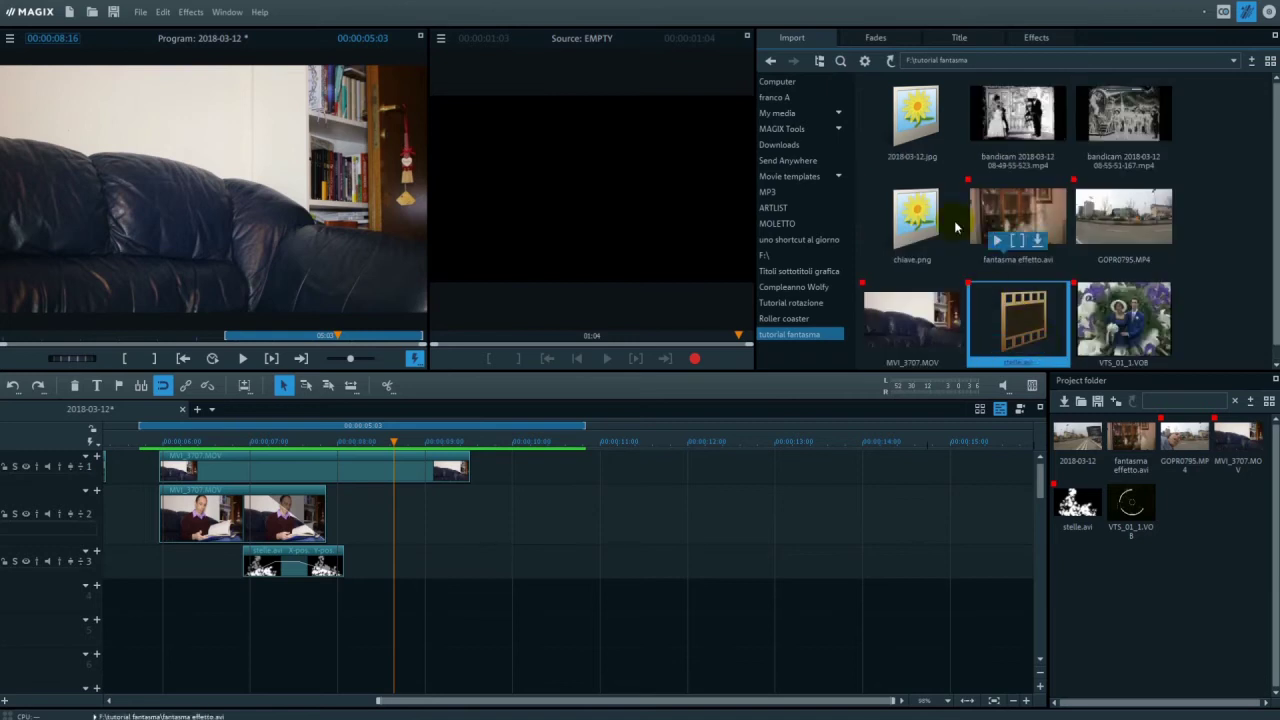
pyautogui.moveTo(915, 118); pyautogui.dragTo(598, 445)
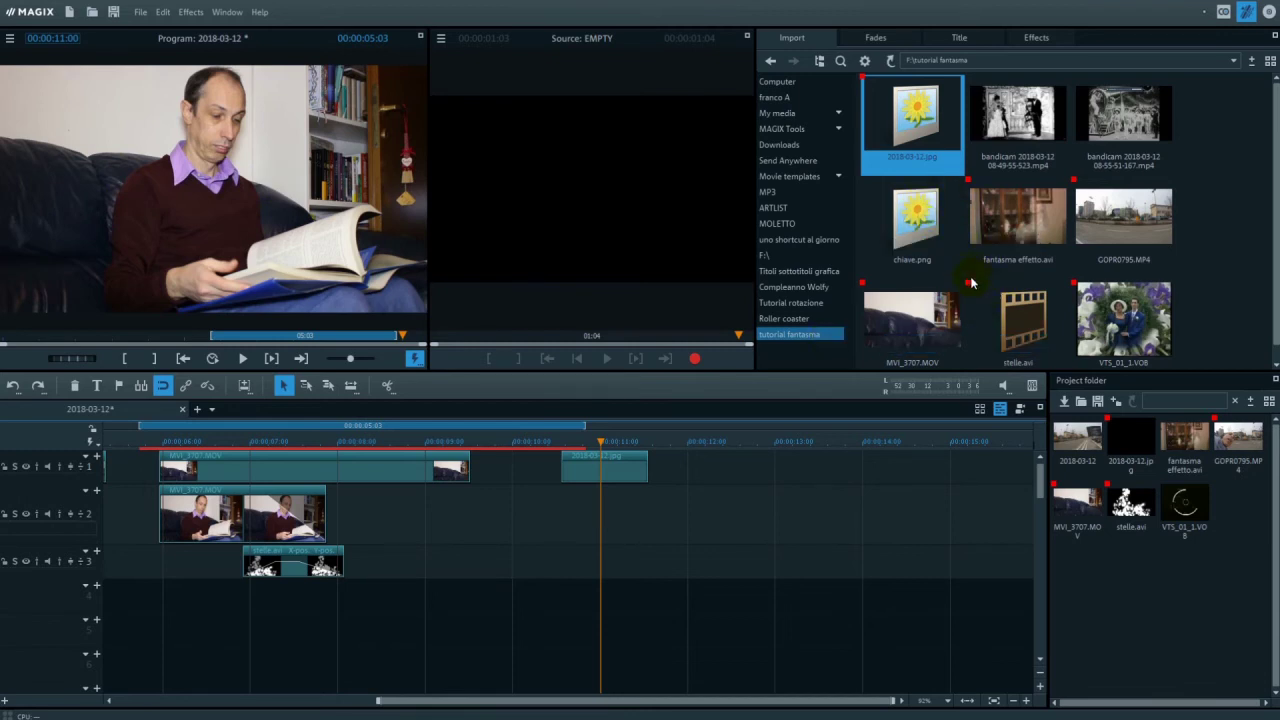
pyautogui.moveTo(915, 215); pyautogui.dragTo(683, 450)
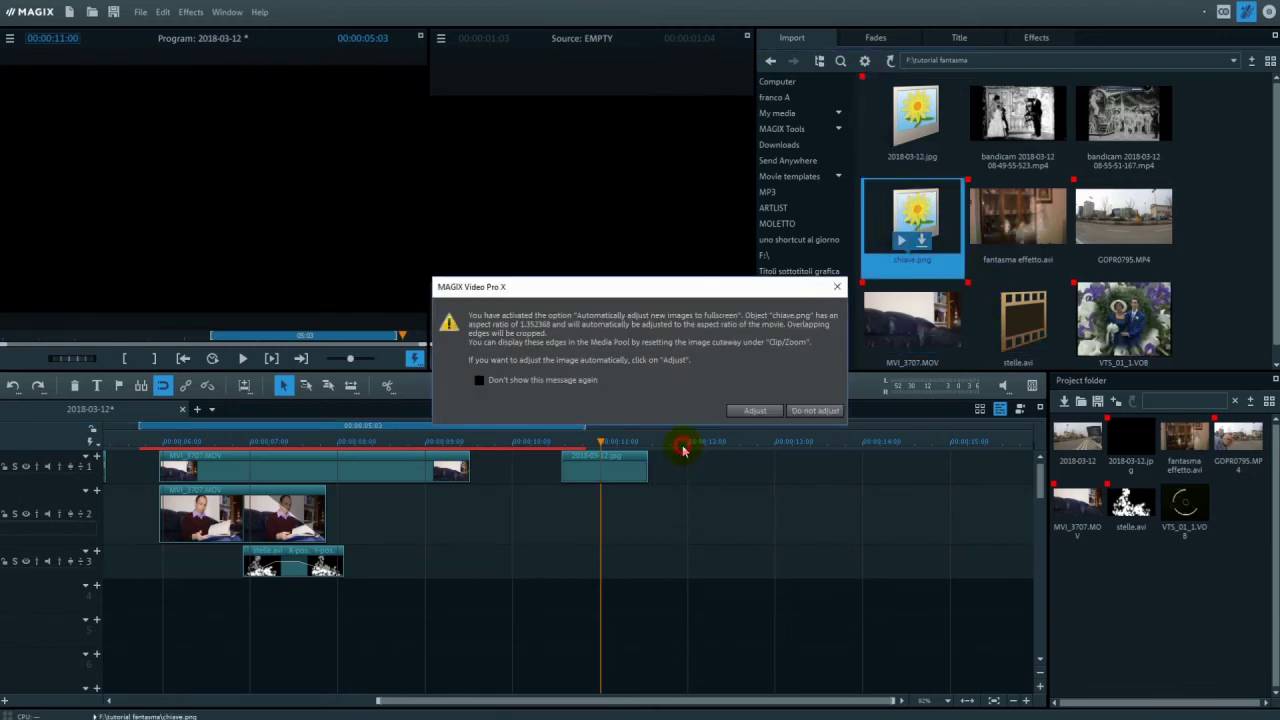
pyautogui.click(814, 410)
pyautogui.click(685, 442)
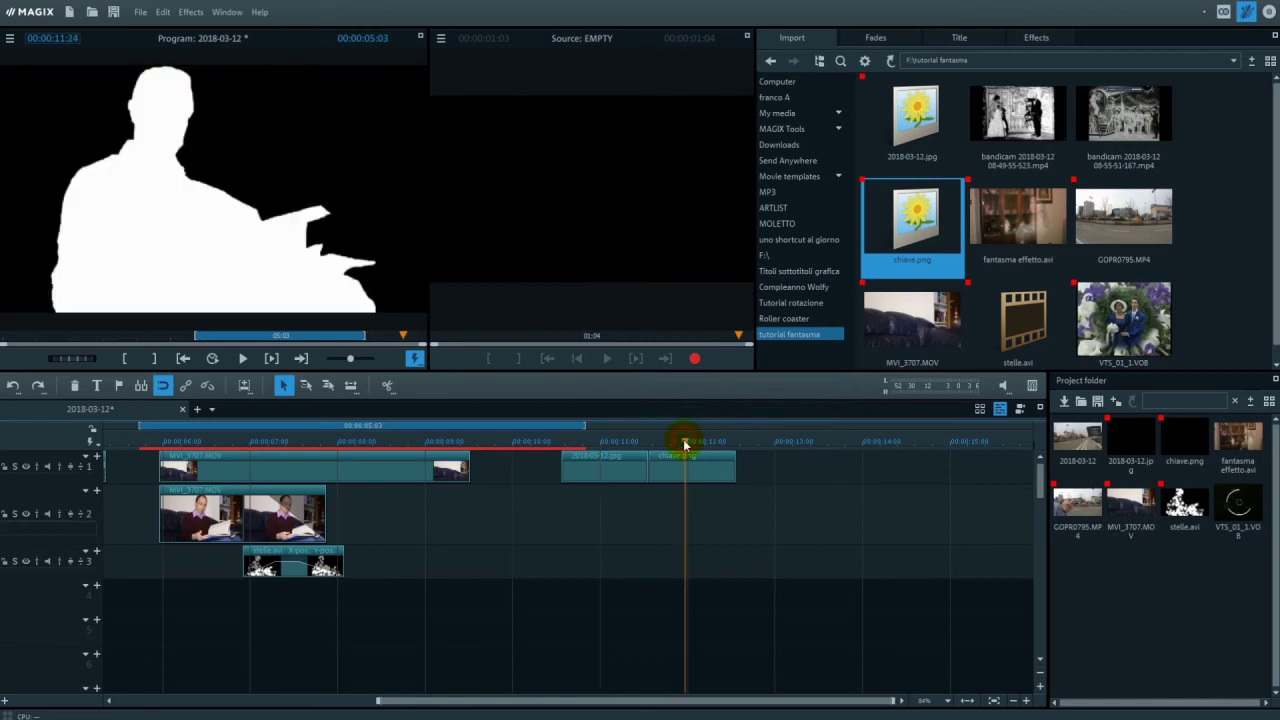
pyautogui.click(62, 222)
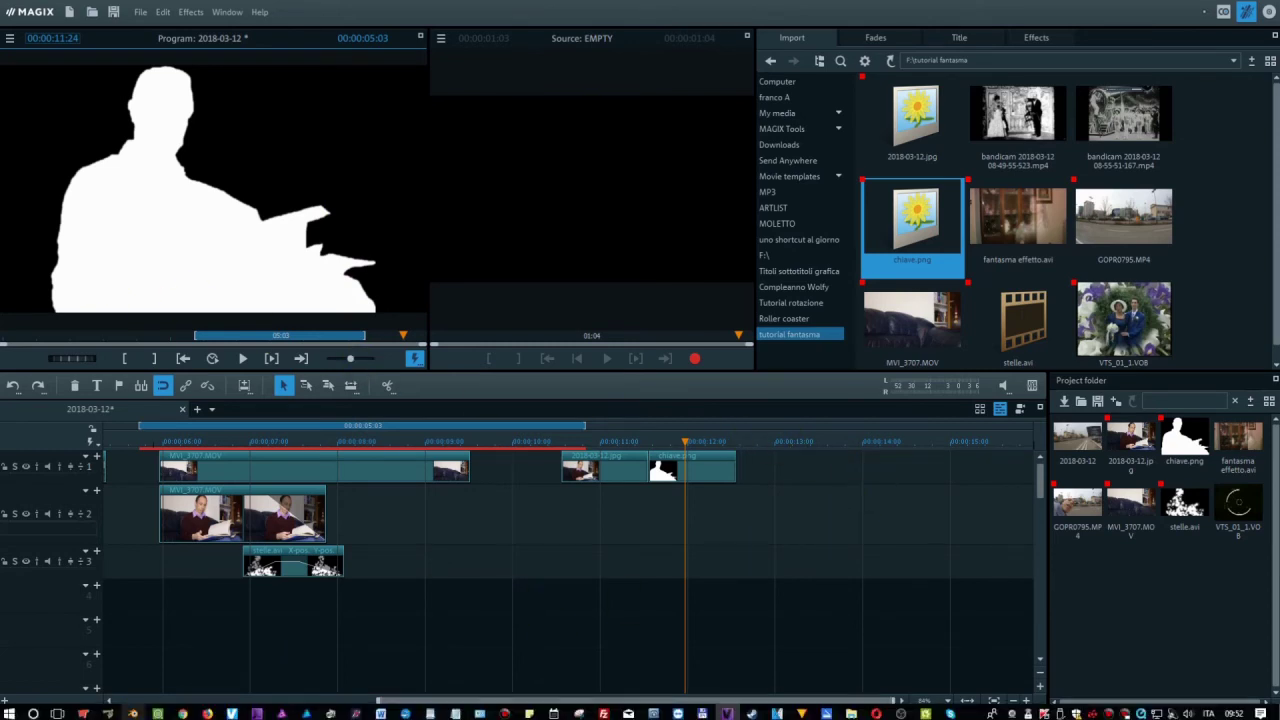
# Step: Switch to BluffTitler to inspect the flare16.jpg particle and chiave.png traced image layers, and return to the man's clip in MAGIX
pyautogui.click(157, 713)
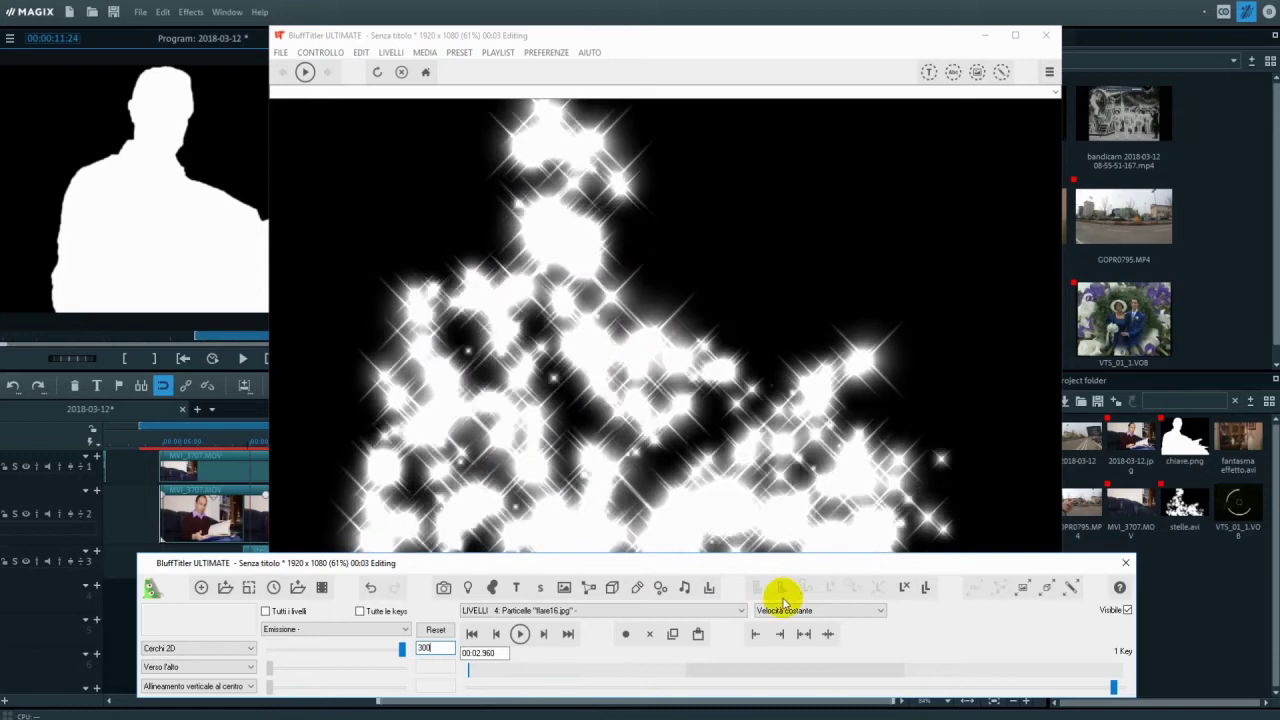
pyautogui.scroll(1, 583, 608)
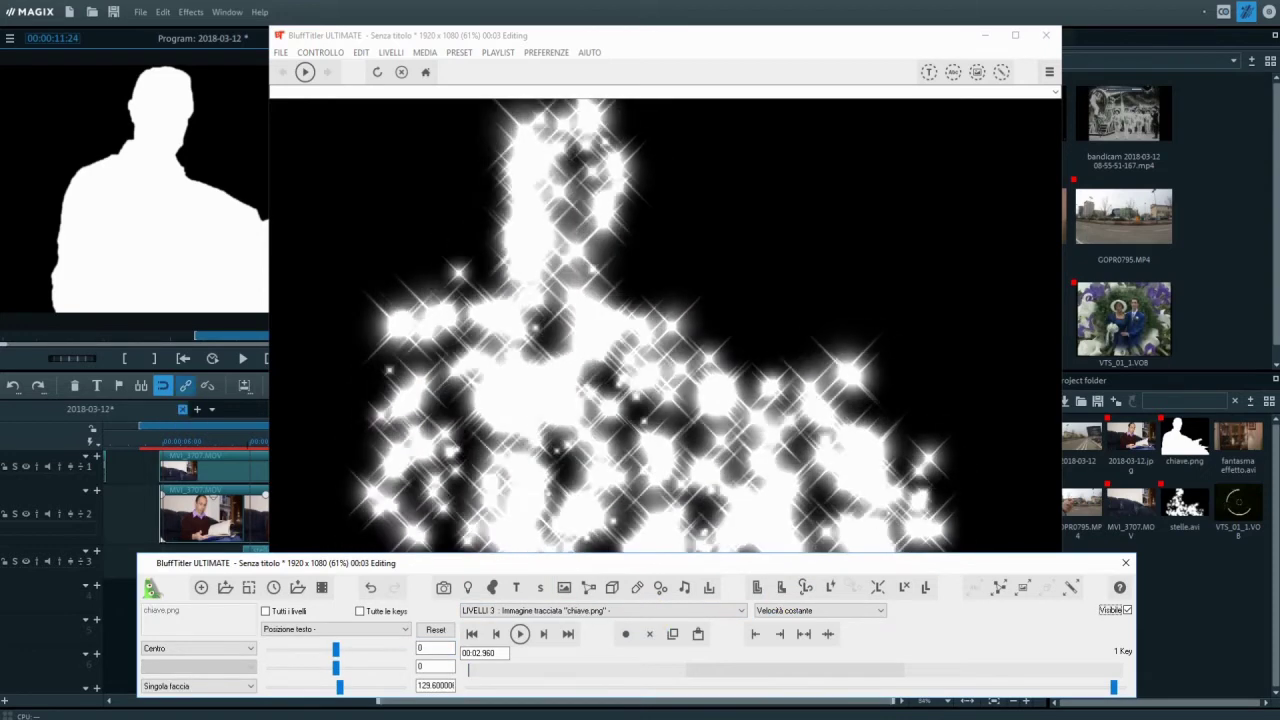
pyautogui.click(190, 436)
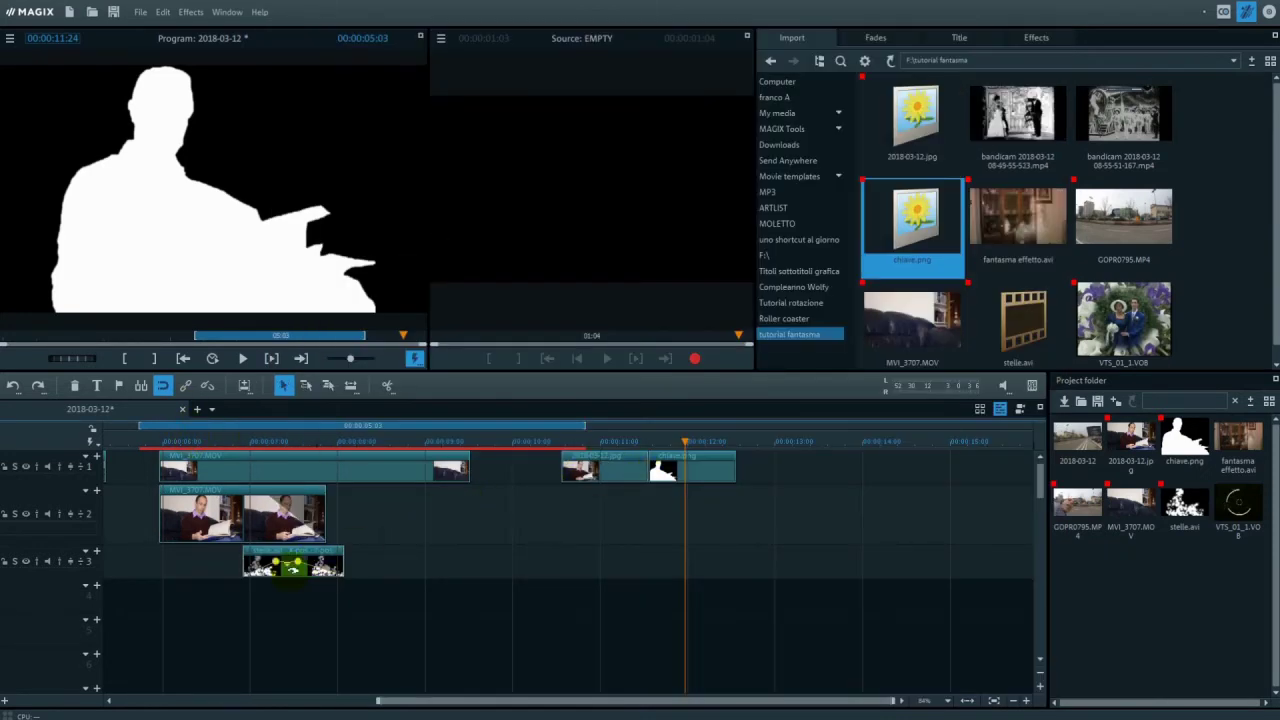
pyautogui.moveTo(251, 443); pyautogui.dragTo(217, 463)
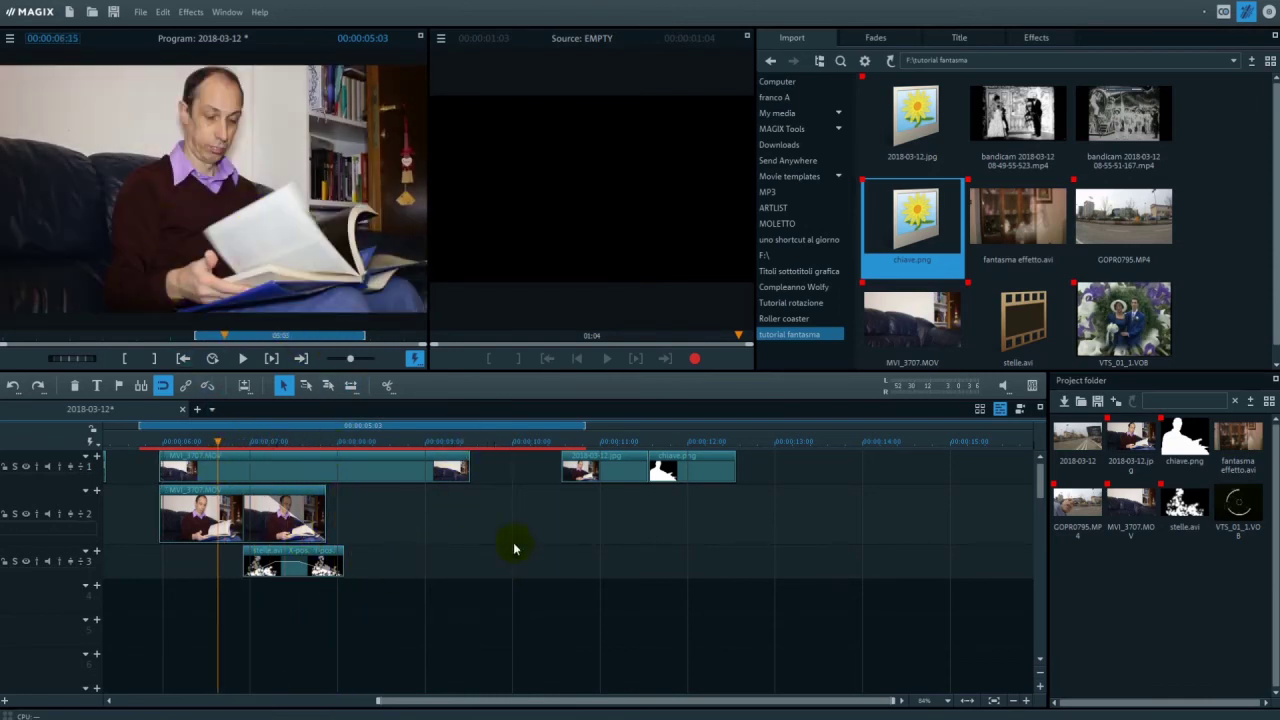
# Step: Switch to BluffTitler to work on the writing animation of the chiave.png outline, and play the contorno.avi overlay in MAGIX
pyautogui.hotkey('alt', 'Tab')
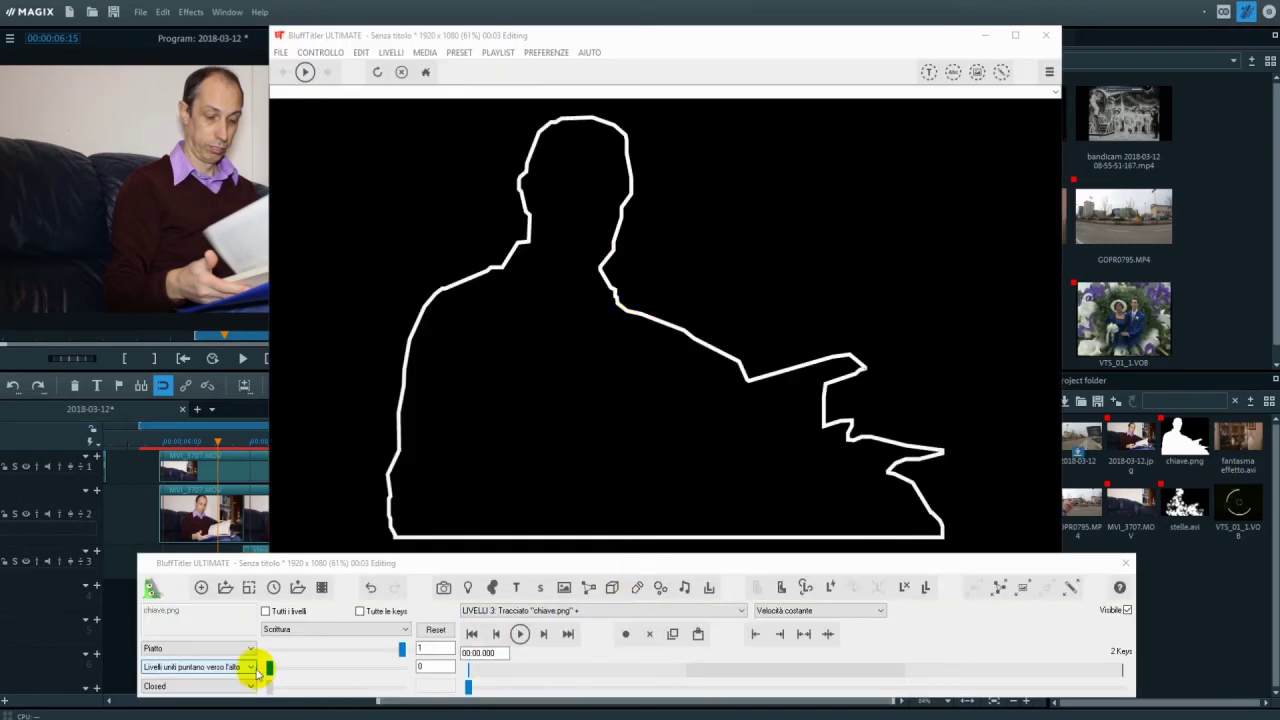
pyautogui.moveTo(266, 666)
pyautogui.mouseDown()
pyautogui.moveTo(423, 669)
pyautogui.moveTo(266, 665)
pyautogui.mouseUp()
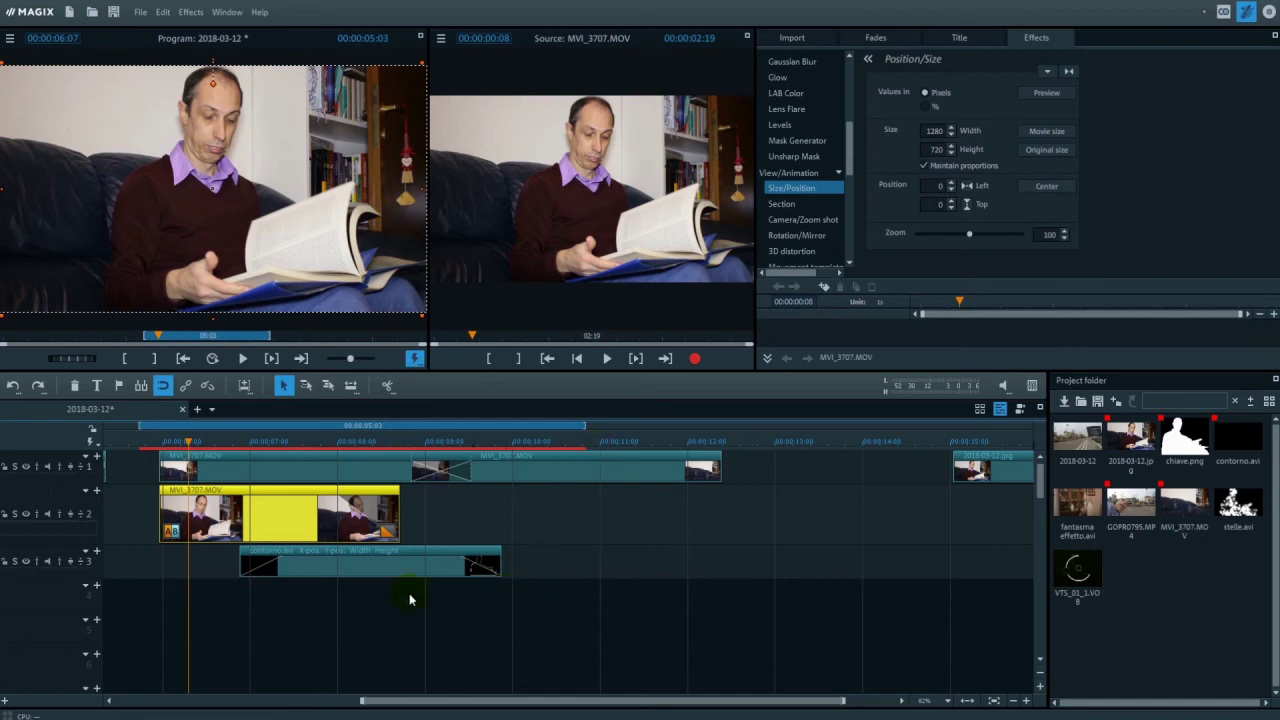
pyautogui.press('space')
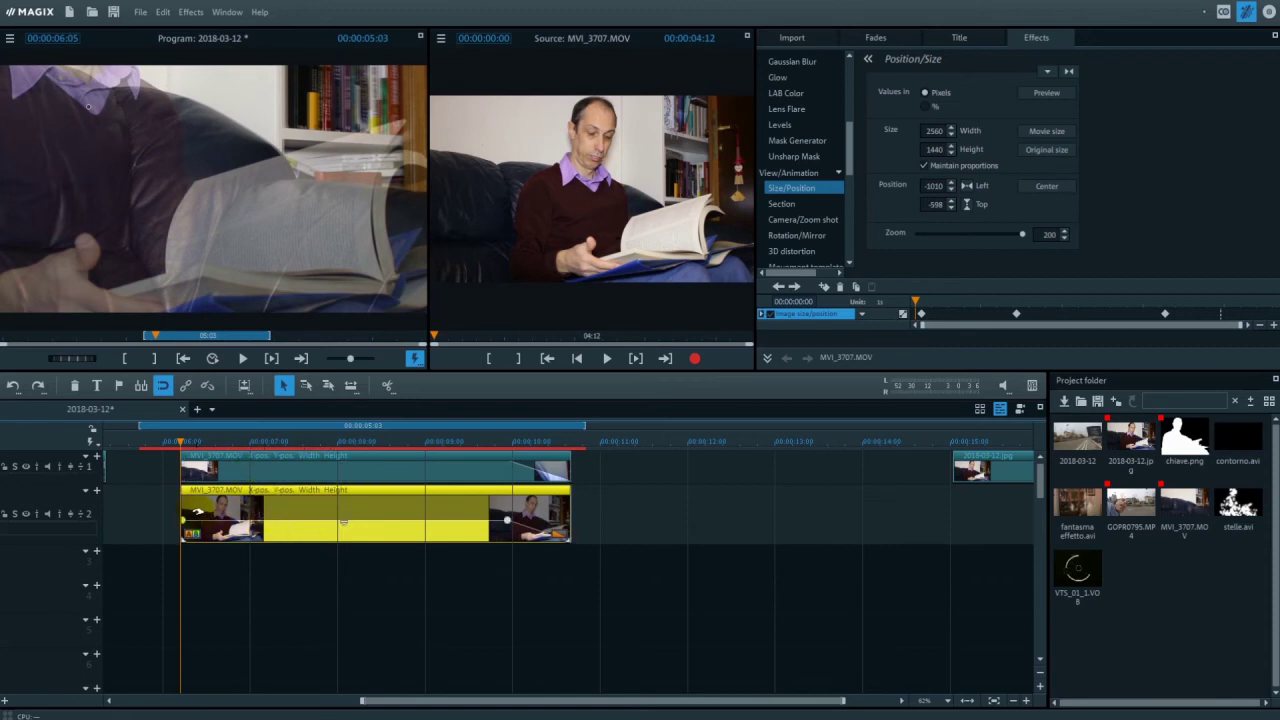
# Step: Copy the video effects of the man's clip on track 2 to the empty sofa clip on track 1
pyautogui.rightClick(420, 515)
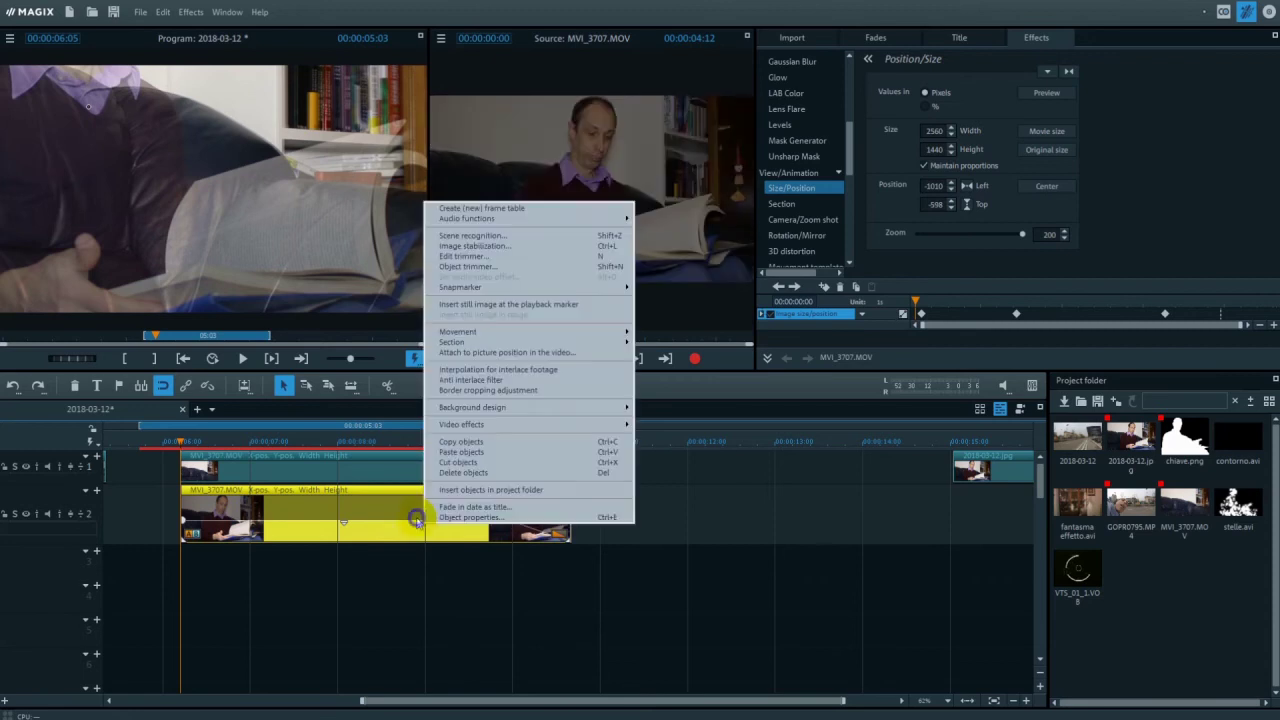
pyautogui.moveTo(610, 424)
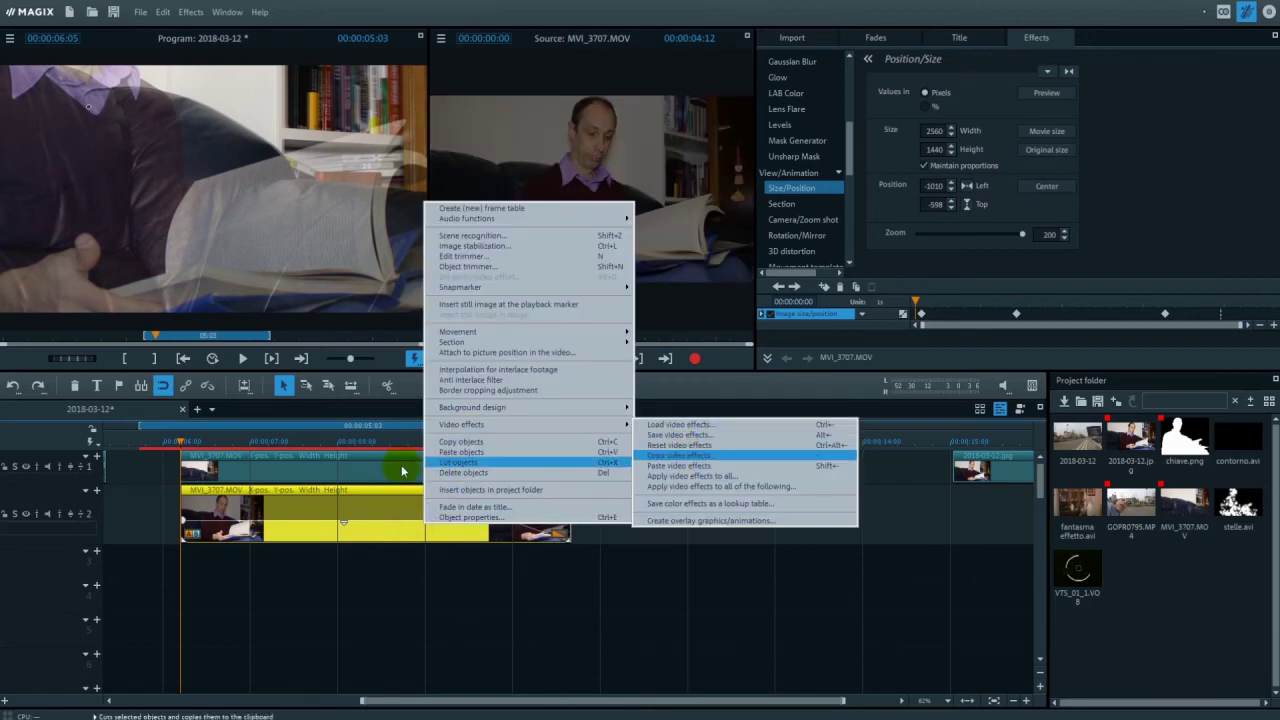
pyautogui.click(312, 458)
pyautogui.rightClick(309, 462)
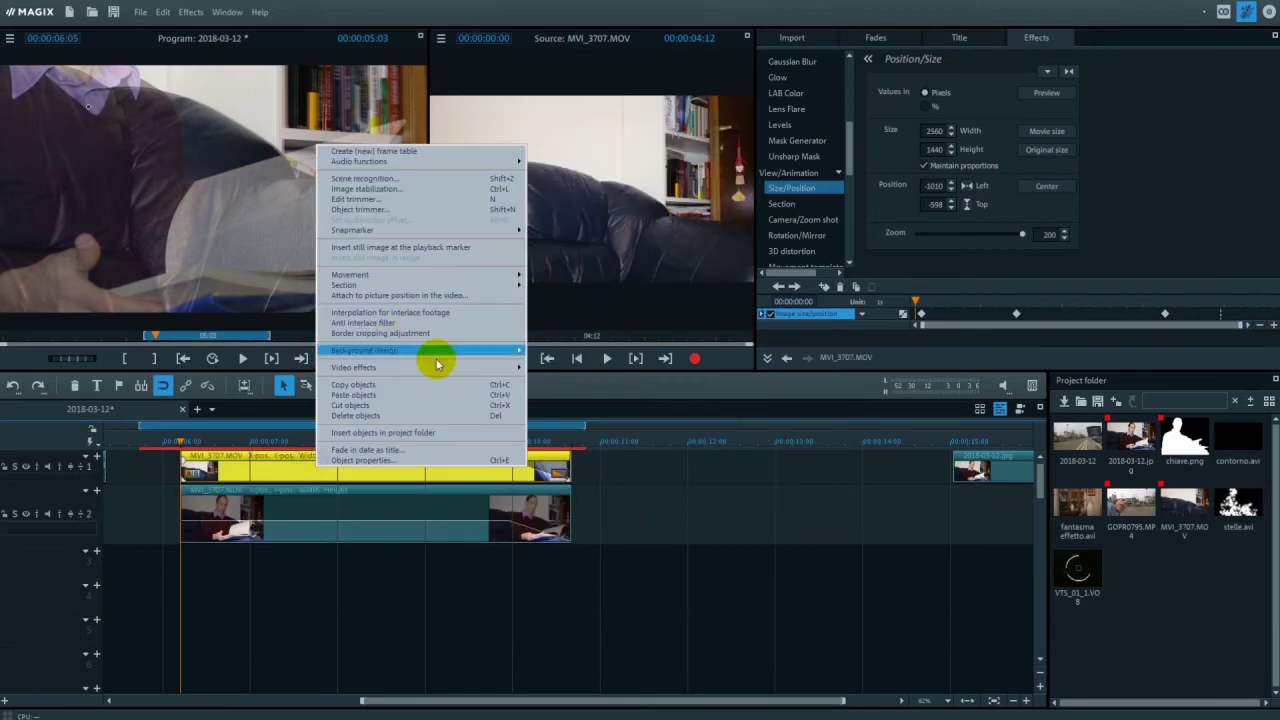
# Step: Play the zoomed man and sofa clips together from their start to check that their movements match
pyautogui.click(181, 439)
pyautogui.click(242, 358)
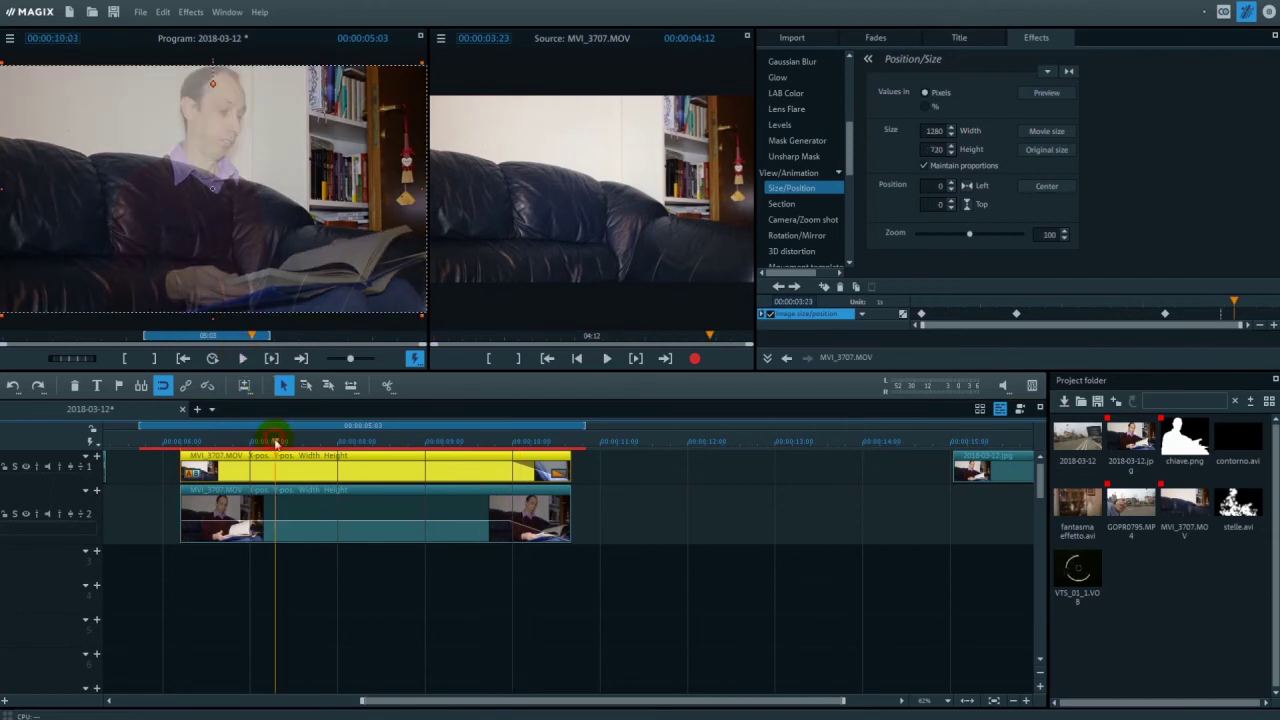
pyautogui.press('space')
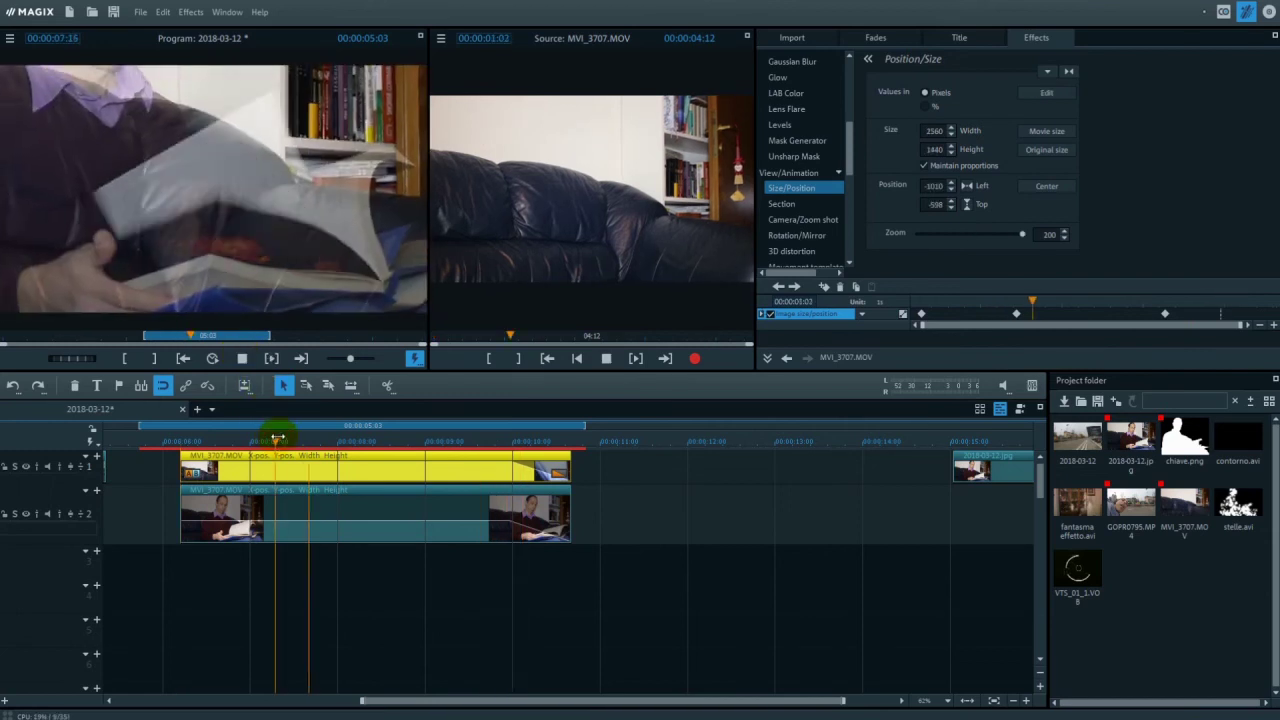
pyautogui.press('space')
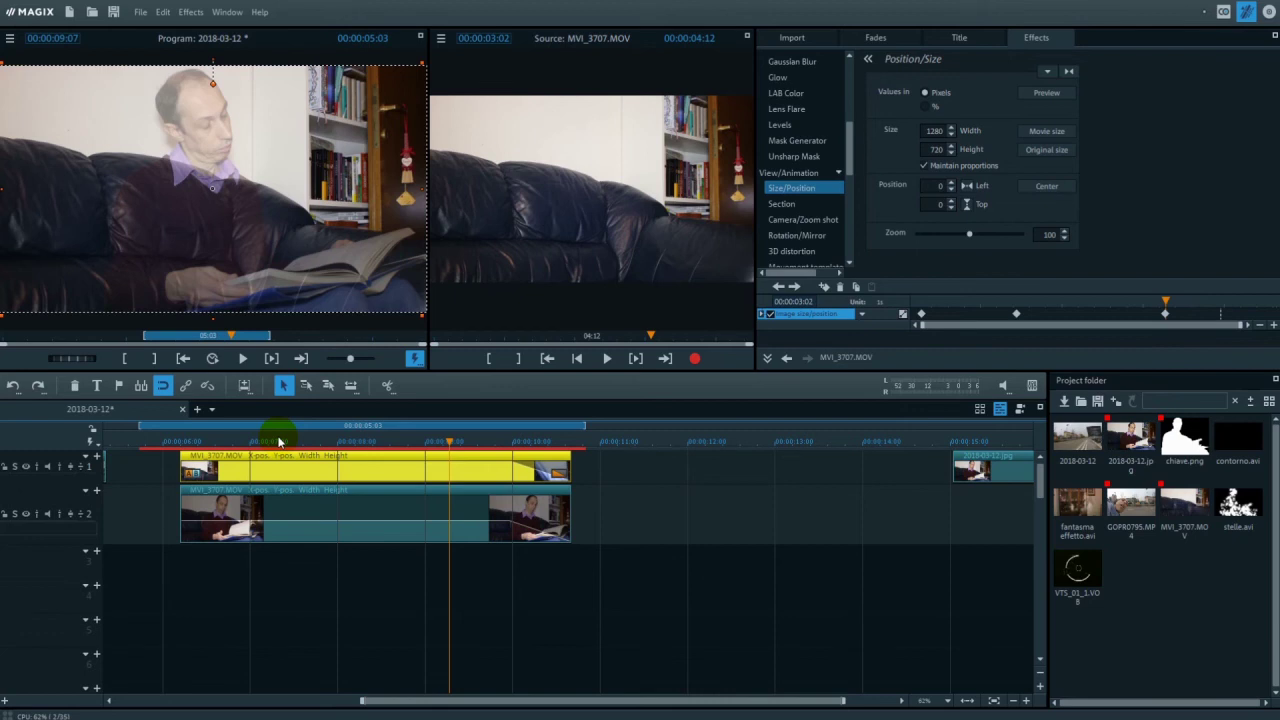
# Step: Return to the project start and repeatedly play the crossfade between the two GOPR0795.MP4 street clips to check their alignment
pyautogui.press('Home')
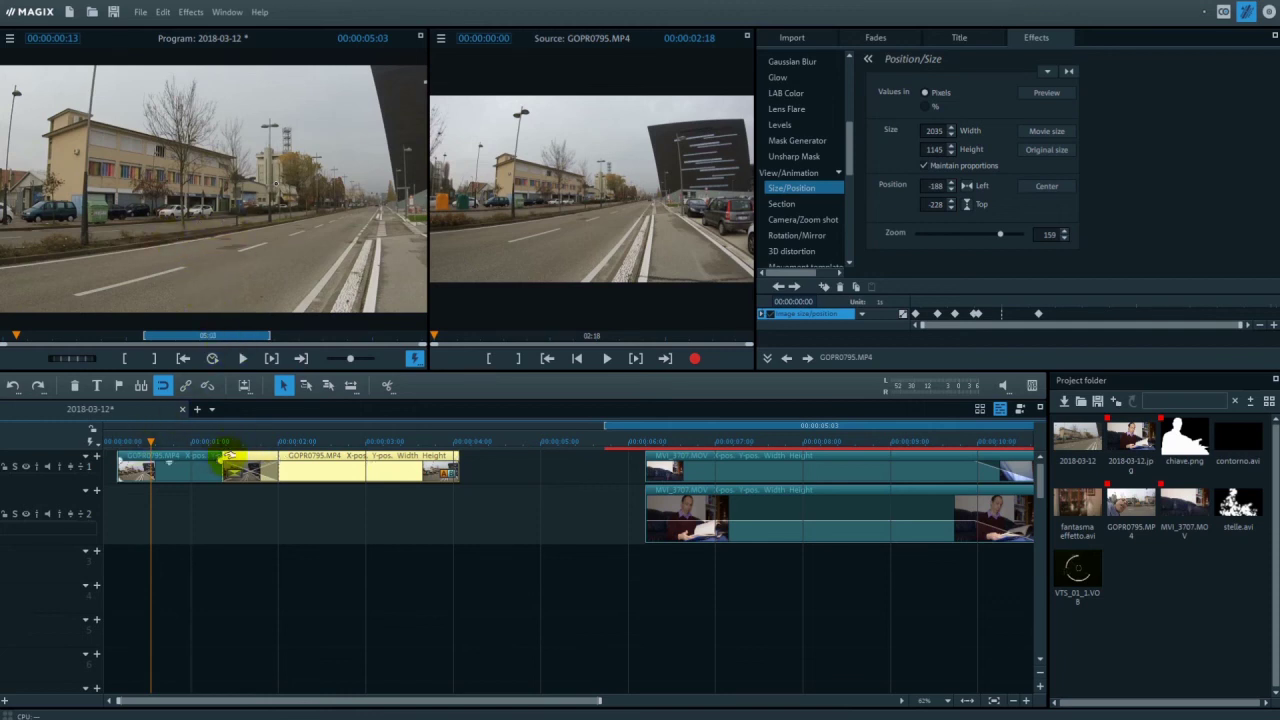
pyautogui.moveTo(175, 462)
pyautogui.mouseDown()
pyautogui.moveTo(160, 462)
pyautogui.moveTo(290, 462)
pyautogui.mouseUp()
pyautogui.click(188, 468)
pyautogui.click(146, 441)
pyautogui.click(193, 339)
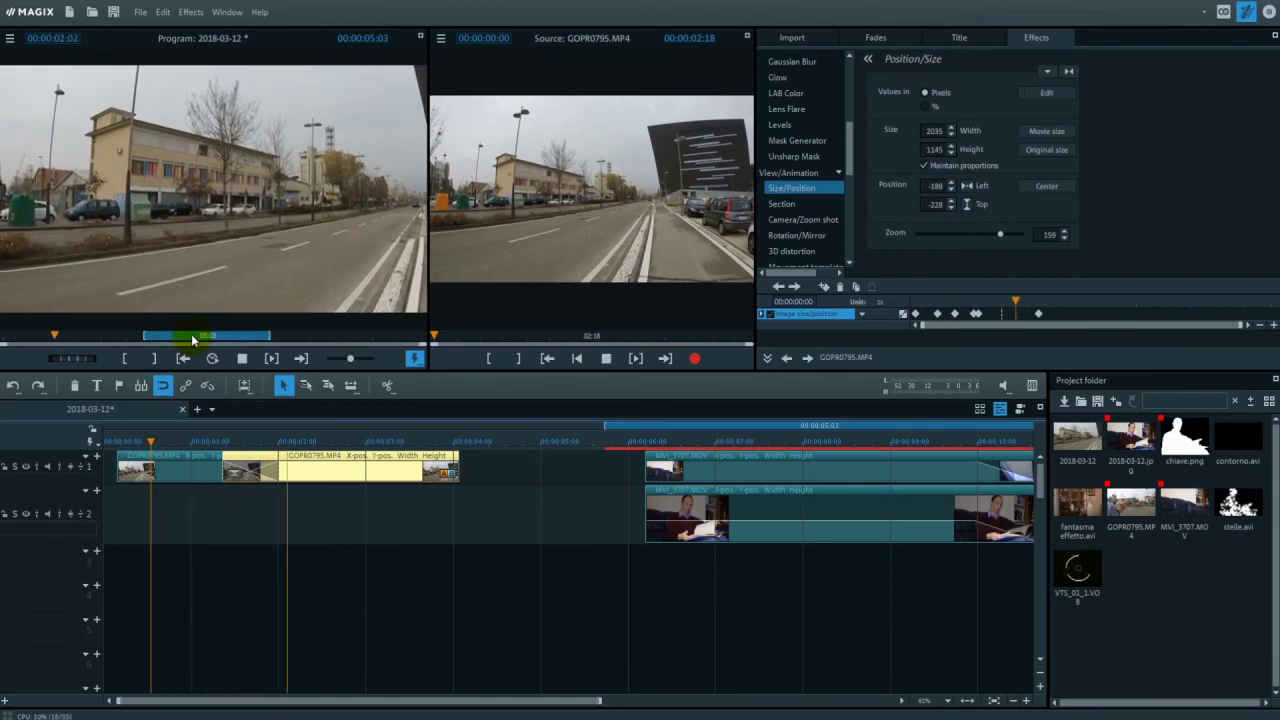
pyautogui.click(150, 441)
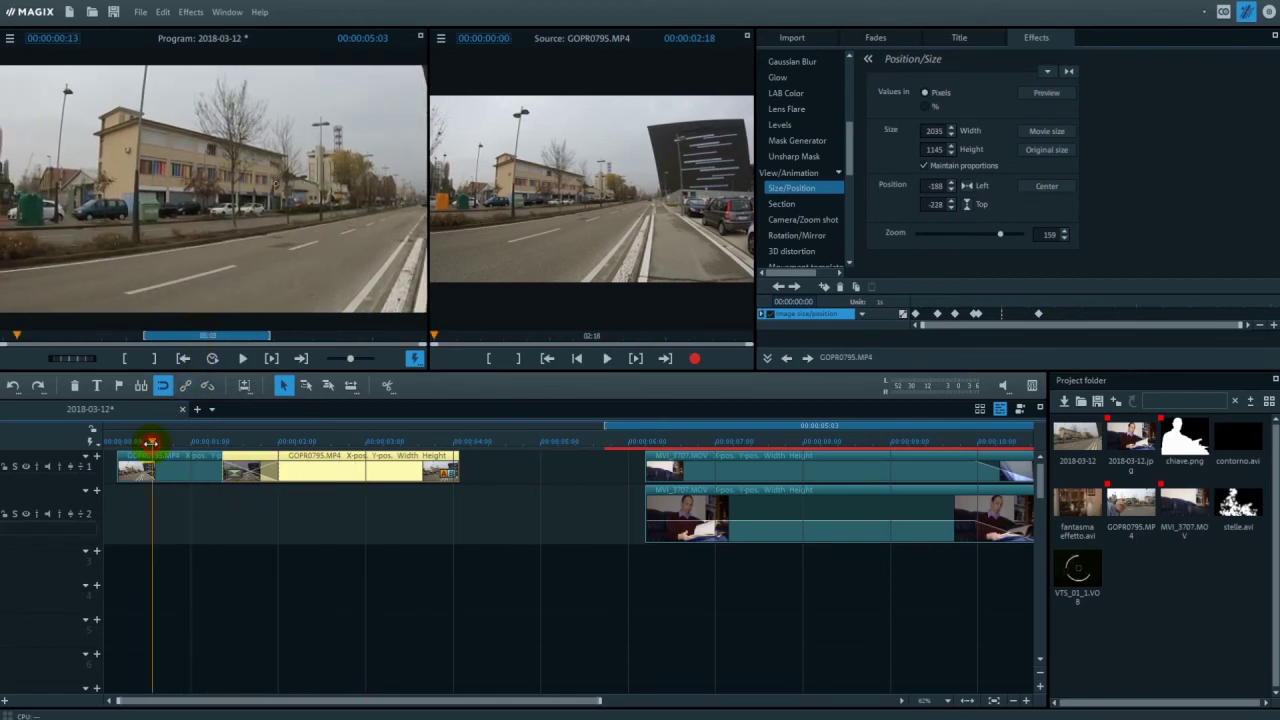
pyautogui.click(186, 352)
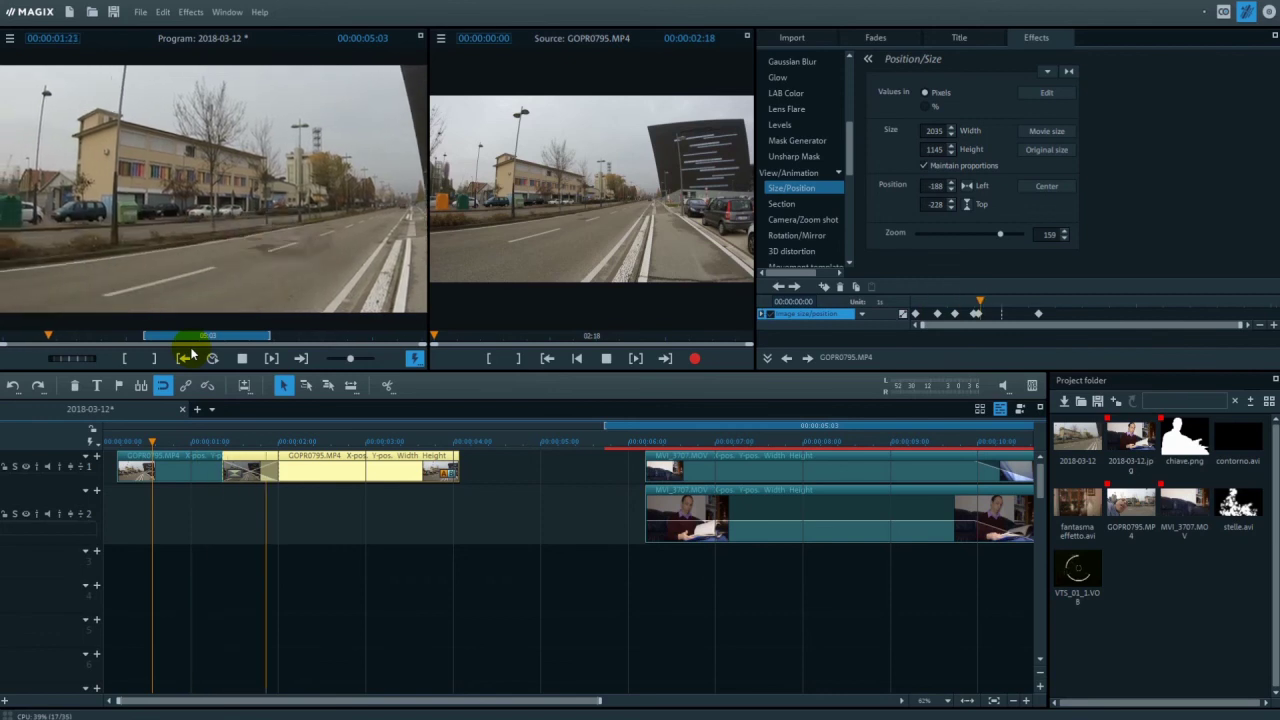
pyautogui.click(188, 356)
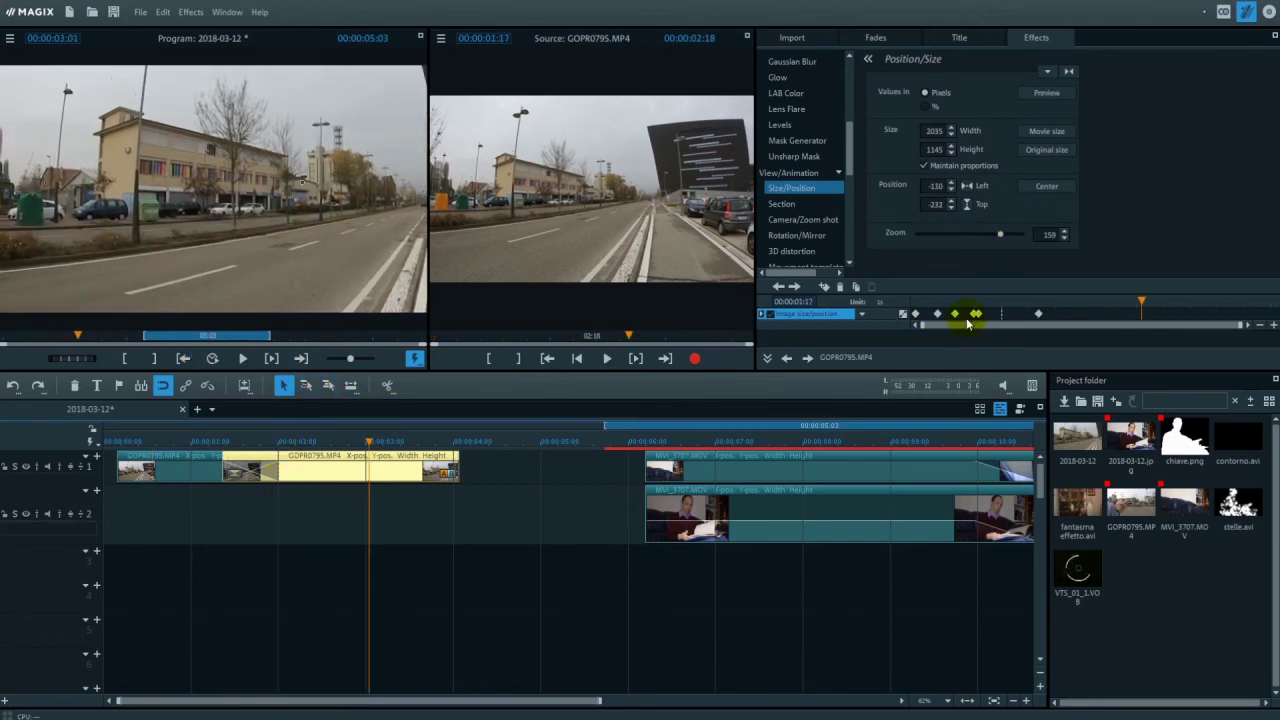
pyautogui.click(201, 458)
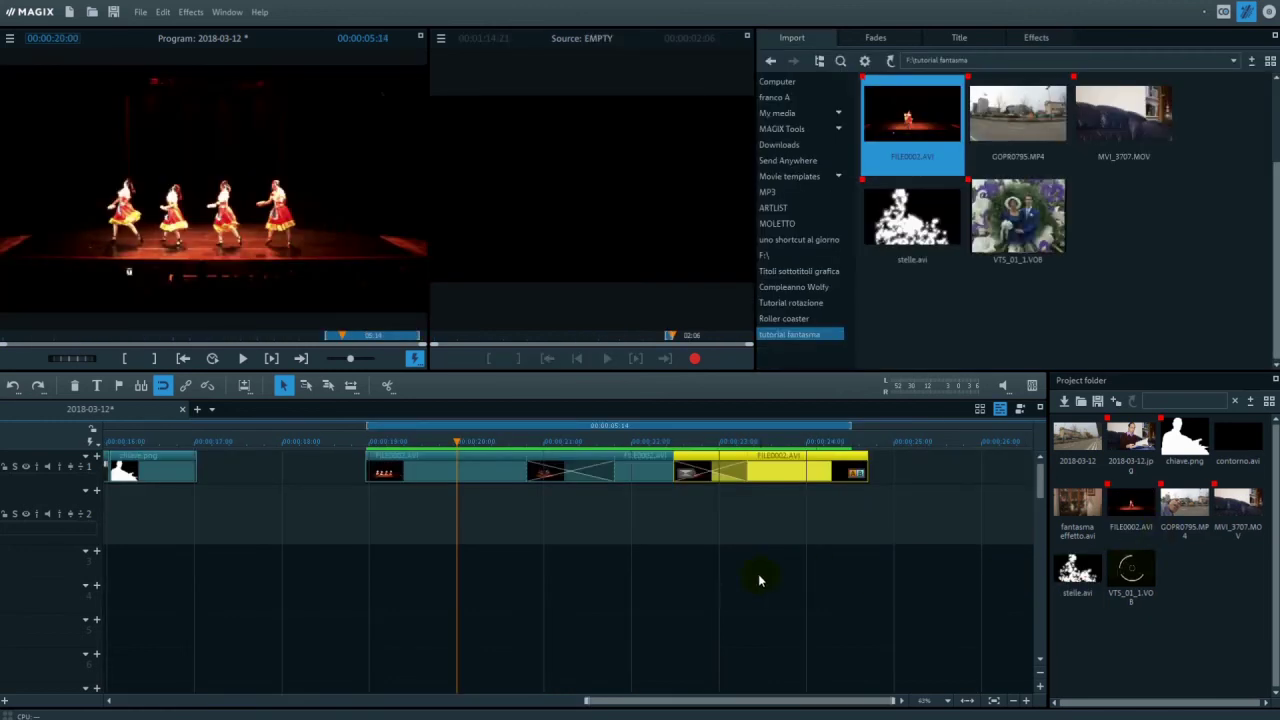
# Step: Play the crossfades between the FILE0002.AVI stage dance clips
pyautogui.click(479, 443)
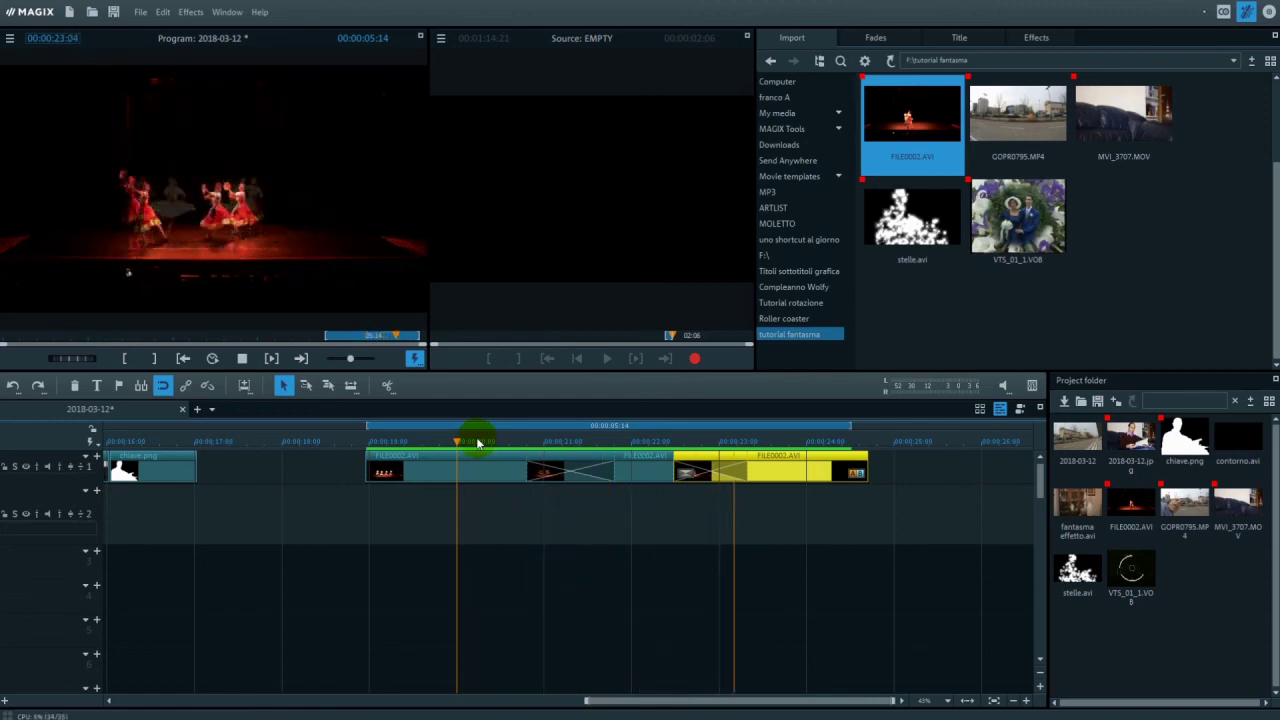
pyautogui.press('space')
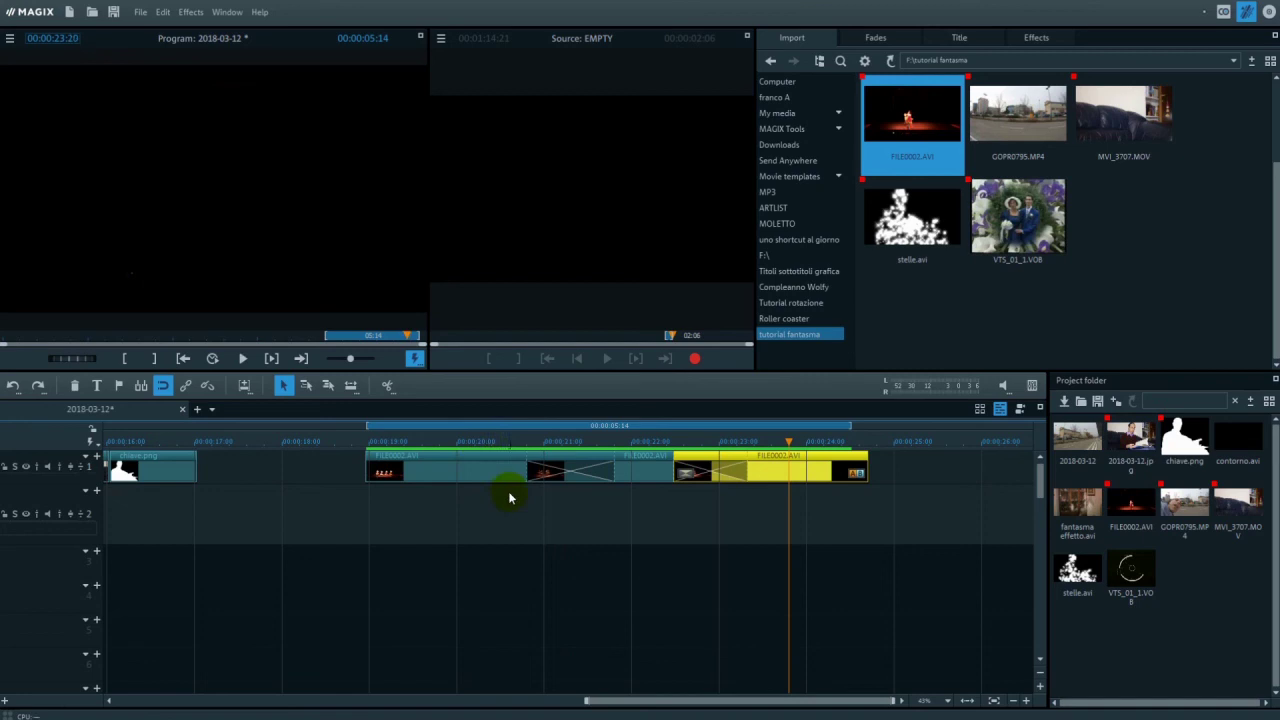